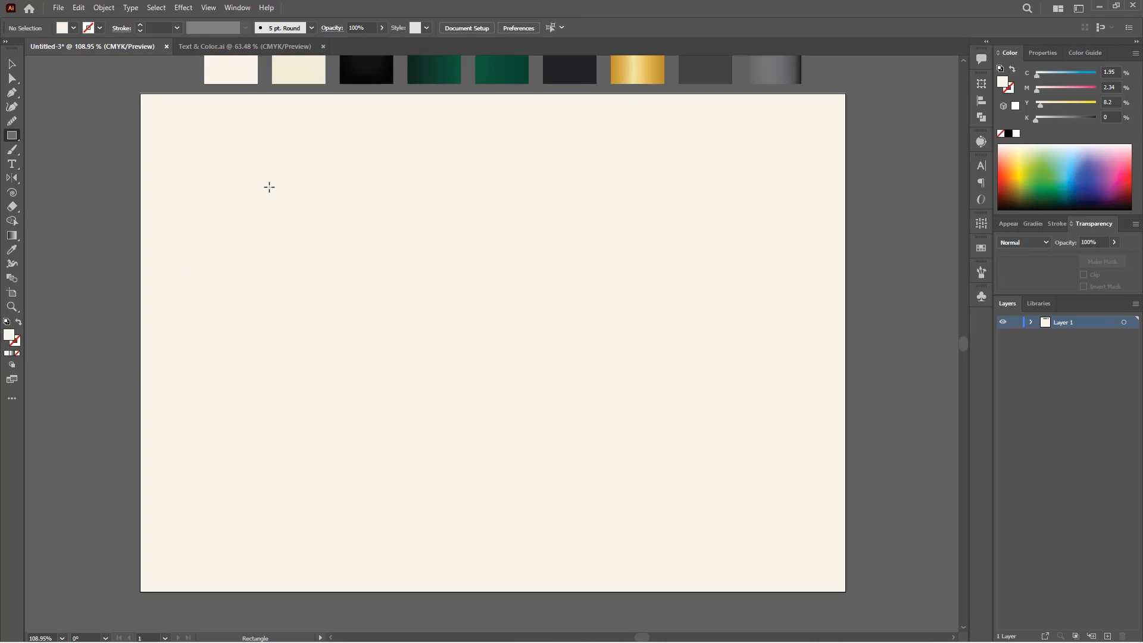
- Draw a square about 35 pt wide in the upper-left area of the artboard, with no fill and a black stroke
{"action": "key", "text": "v"}
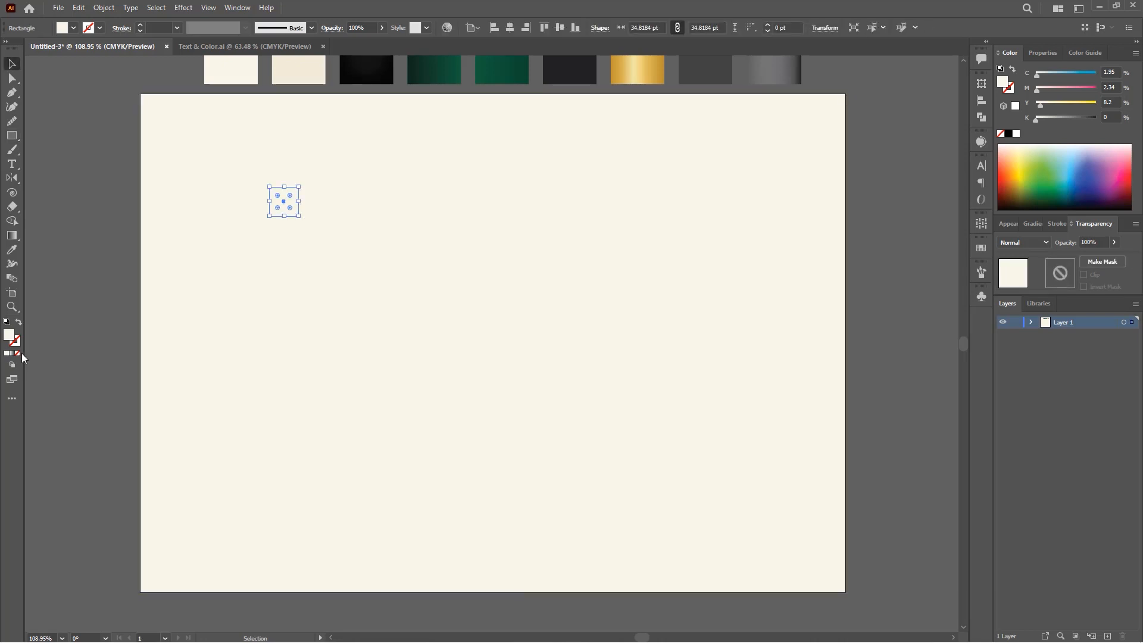
{"action": "left_click", "coordinate": [17, 354]}
{"action": "left_click", "coordinate": [15, 343]}
{"action": "left_click", "coordinate": [7, 353]}
{"action": "left_click", "coordinate": [1009, 134]}
- Turn the square into a diamond with sides of about 24 pt and add an overlapping copy beside it
{"action": "mouse_move", "coordinate": [300, 217]}
{"action": "left_mouse_down"}
{"action": "mouse_move", "coordinate": [292, 206]}
{"action": "mouse_move", "coordinate": [280, 215]}
{"action": "left_mouse_up"}
{"action": "key", "text": "ctrl+space"}
{"action": "left_click_drag", "start_coordinate": [250, 161], "coordinate": [359, 229]}
{"action": "key", "text": "ctrl+a"}
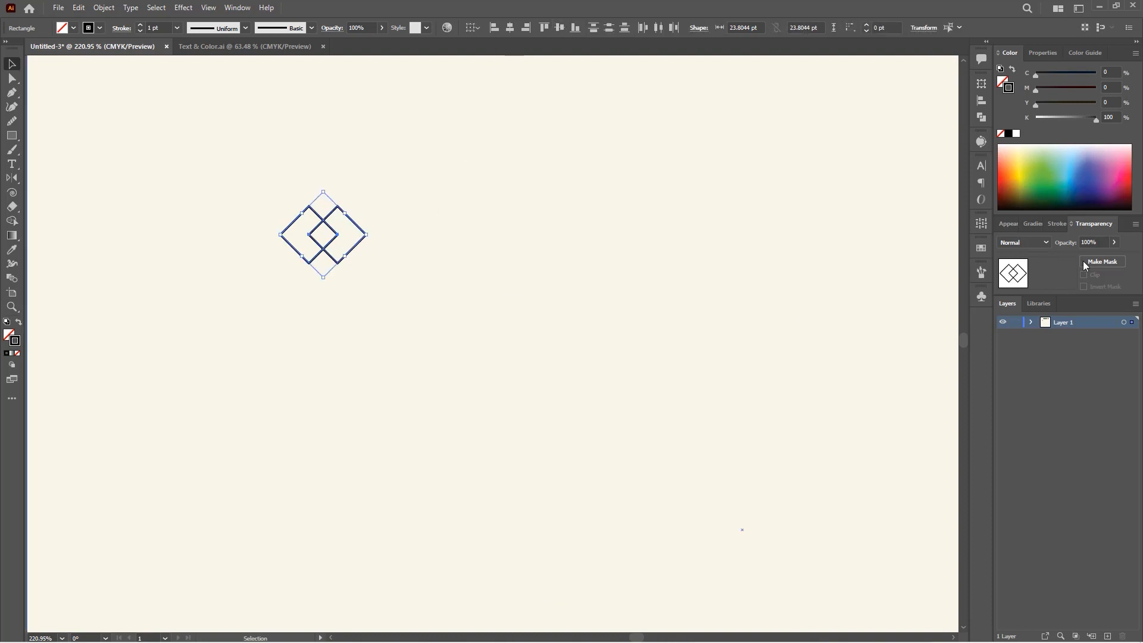
- Set the stroke weight of the two overlapping diamonds to 2 pt
{"action": "left_click", "coordinate": [1057, 223]}
{"action": "left_click", "coordinate": [1038, 240]}
{"action": "key", "text": "z"}
{"action": "mouse_move", "coordinate": [358, 294]}
{"action": "left_mouse_down"}
{"action": "mouse_move", "coordinate": [324, 321]}
{"action": "mouse_move", "coordinate": [275, 311]}
{"action": "mouse_move", "coordinate": [314, 276]}
{"action": "mouse_move", "coordinate": [341, 280]}
{"action": "left_mouse_up"}
{"action": "key", "text": "v"}
- Find the cream background rectangle in Layer 1 and lock it
{"action": "left_click", "coordinate": [413, 242]}
{"action": "left_click", "coordinate": [1031, 450]}
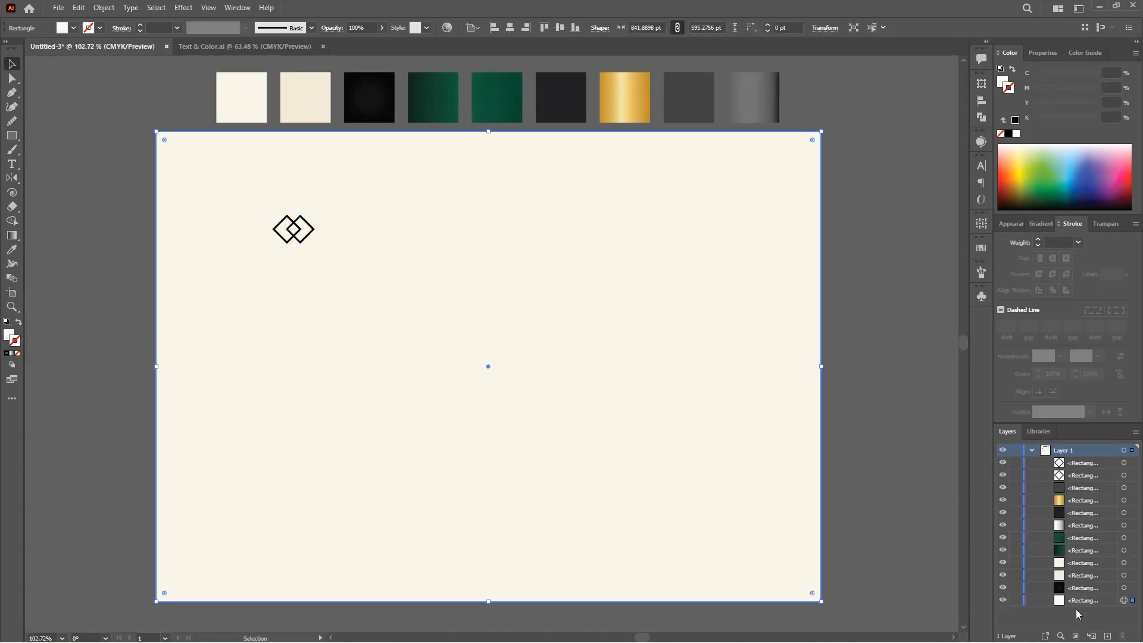
{"action": "left_click", "coordinate": [1016, 601]}
- Expand the fill and stroke of the two overlapping diamonds and group the resulting shapes
{"action": "left_click_drag", "start_coordinate": [250, 222], "coordinate": [305, 230]}
{"action": "left_click", "coordinate": [104, 7]}
{"action": "left_click", "coordinate": [145, 147]}
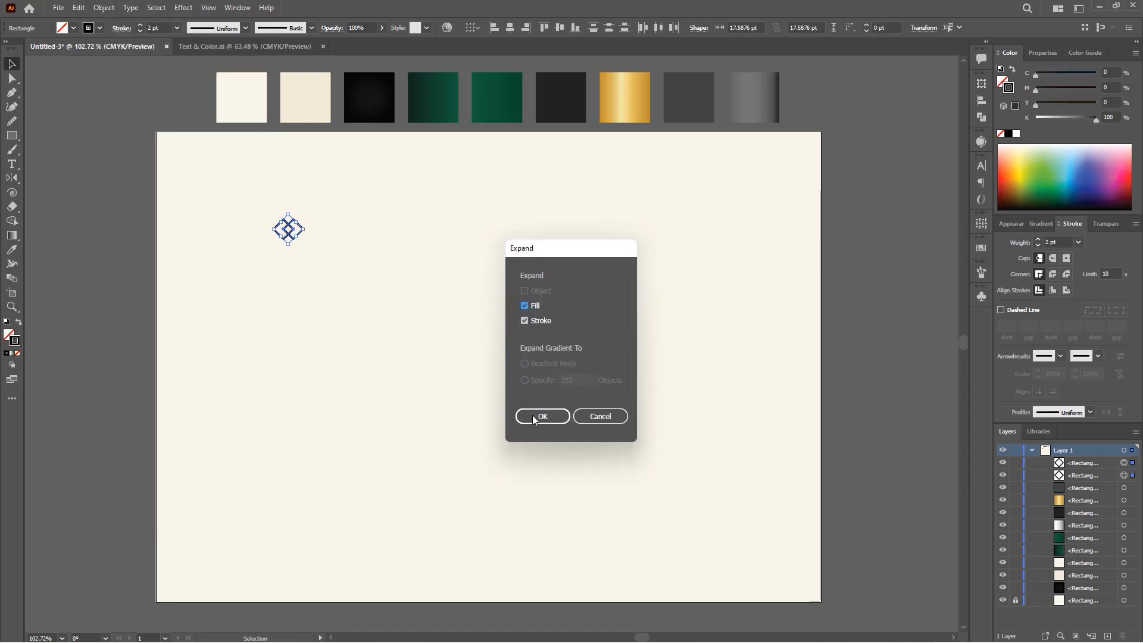
{"action": "left_click", "coordinate": [533, 415]}
{"action": "key", "text": "ctrl+g"}
- Align the diamond group to the artboard's top-left corner and fill it with the light beige swatch's colour
{"action": "left_click", "coordinate": [493, 28]}
{"action": "left_click", "coordinate": [543, 27]}
{"action": "key", "text": "i"}
{"action": "left_click", "coordinate": [306, 104]}
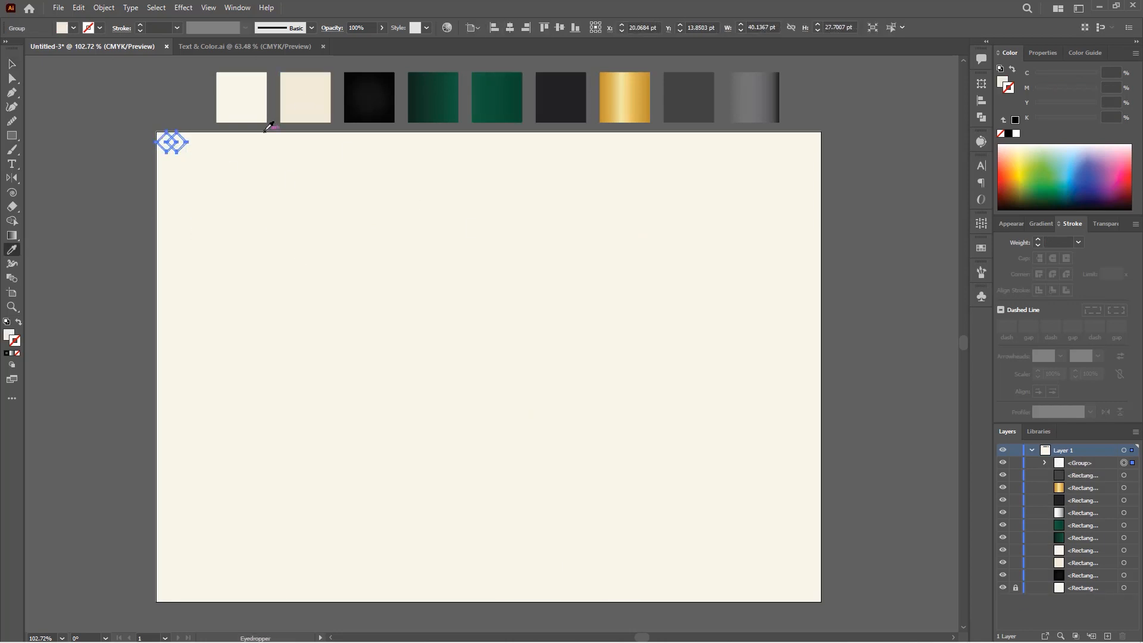
{"action": "left_click", "coordinate": [240, 209]}
- Create a grid repeat from the diamond group and extend it over the full width and height of the artboard
{"action": "left_click", "coordinate": [172, 143]}
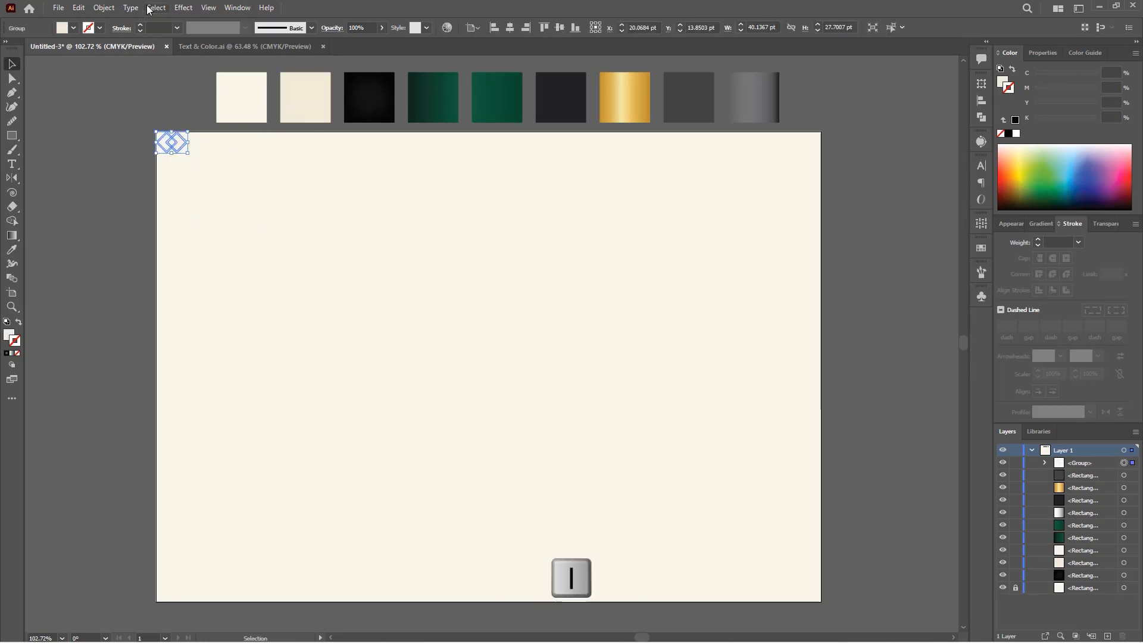
{"action": "left_click", "coordinate": [104, 8]}
{"action": "left_click", "coordinate": [294, 344]}
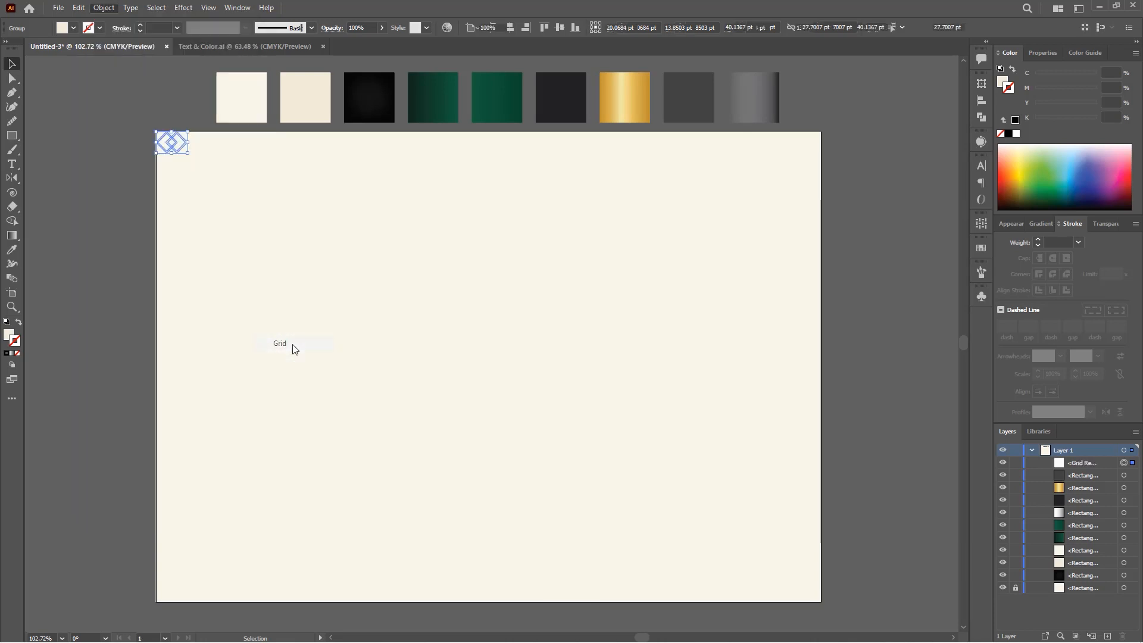
{"action": "left_click_drag", "start_coordinate": [312, 157], "coordinate": [821, 199]}
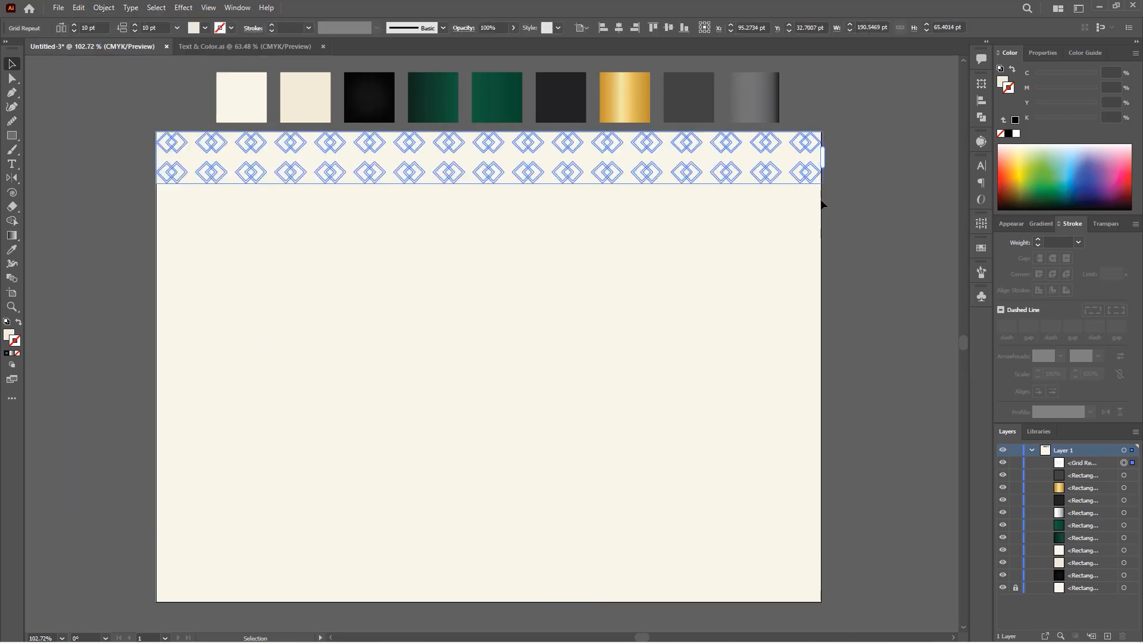
{"action": "left_click_drag", "start_coordinate": [487, 184], "coordinate": [526, 603]}
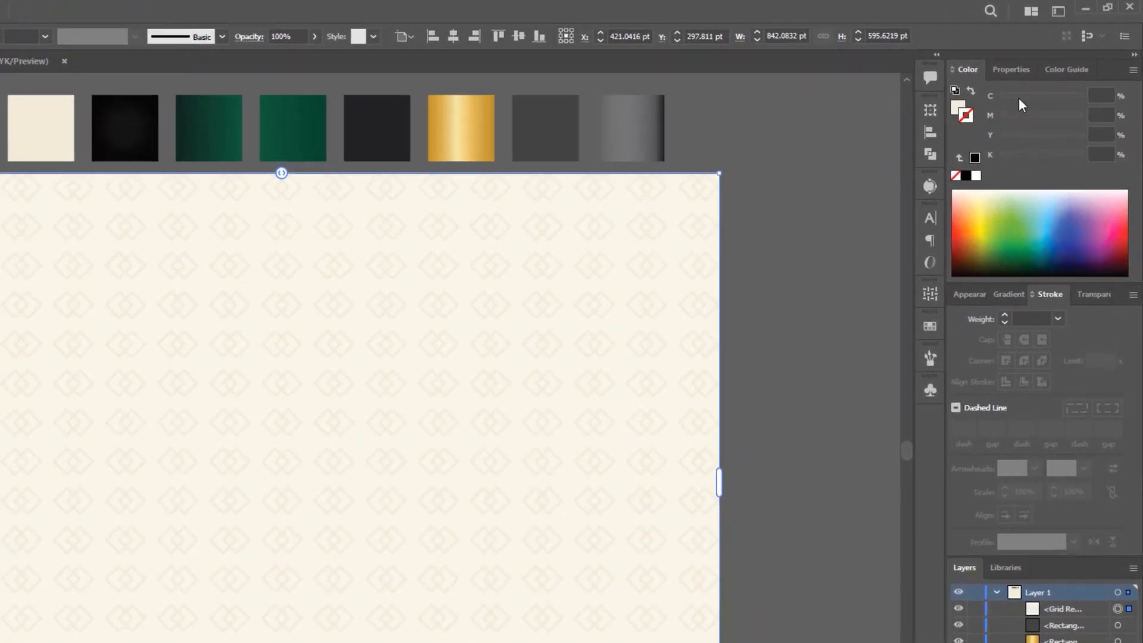
- Set the grid repeat to brick by row with 0 pt horizontal spacing and -10 pt vertical spacing
{"action": "left_click", "coordinate": [1048, 56]}
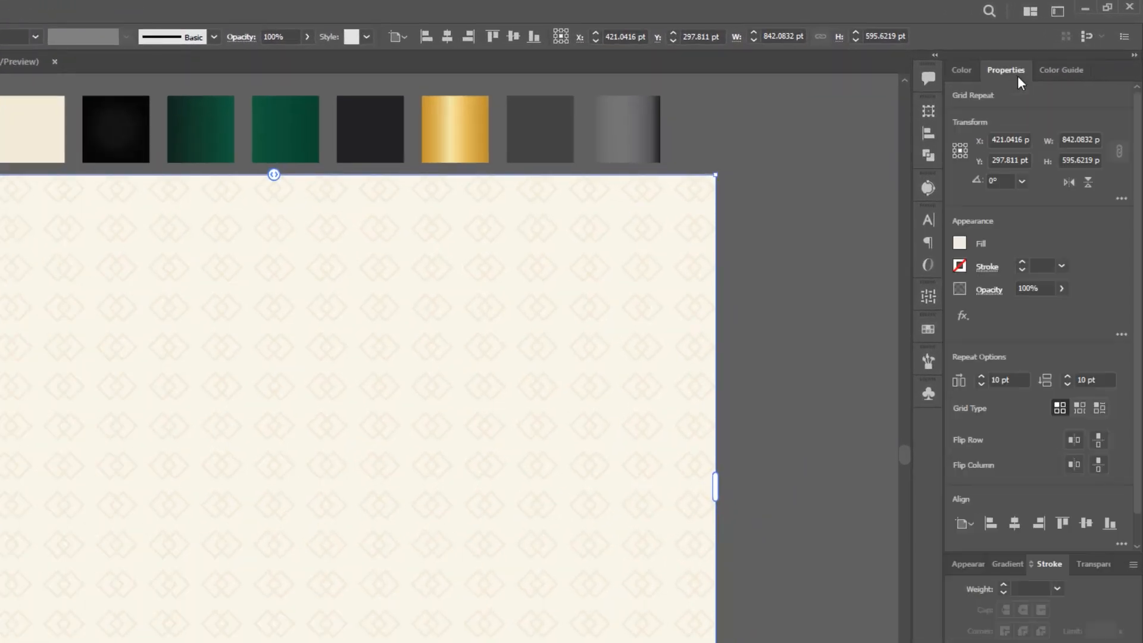
{"action": "left_click", "coordinate": [1078, 407]}
{"action": "left_click", "coordinate": [982, 385]}
{"action": "left_click", "coordinate": [981, 385]}
{"action": "left_click", "coordinate": [1067, 385]}
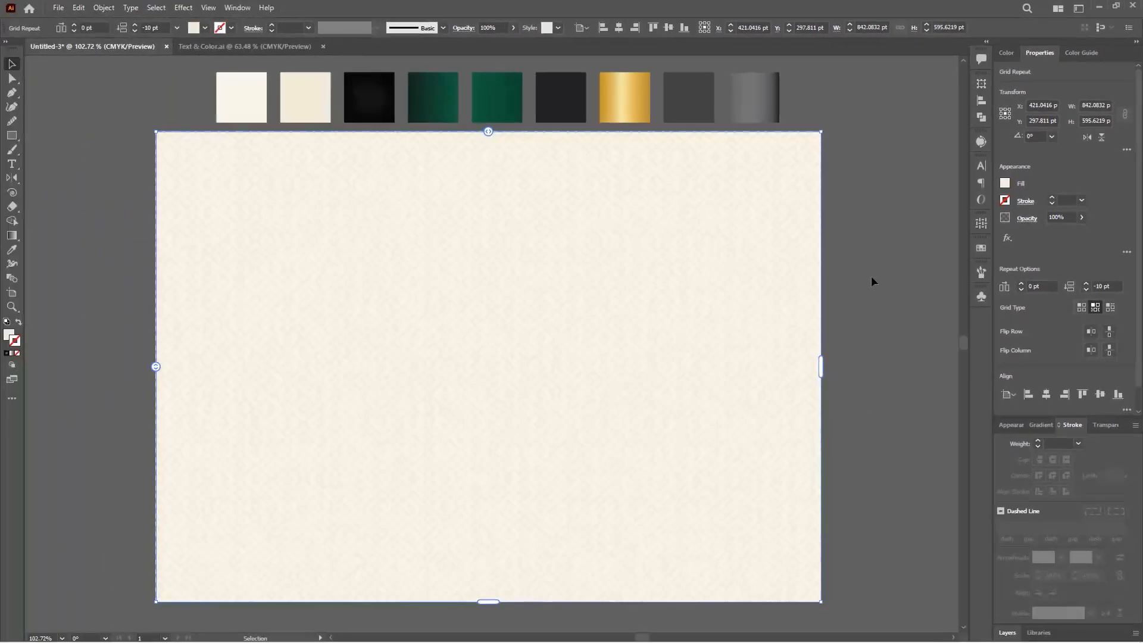
{"action": "left_click", "coordinate": [782, 368]}
{"action": "left_click_drag", "start_coordinate": [377, 376], "coordinate": [363, 336]}
{"action": "key", "text": "v"}
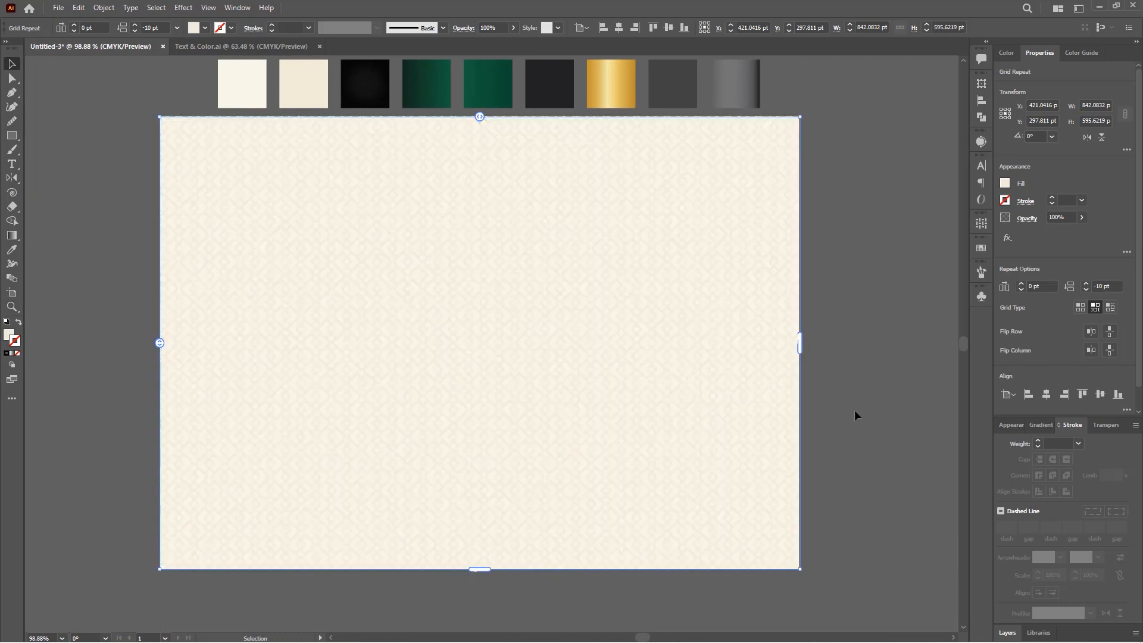
- Unlock the cream background rectangle and group the row of colour swatches above the artboard
{"action": "left_click", "coordinate": [1007, 632]}
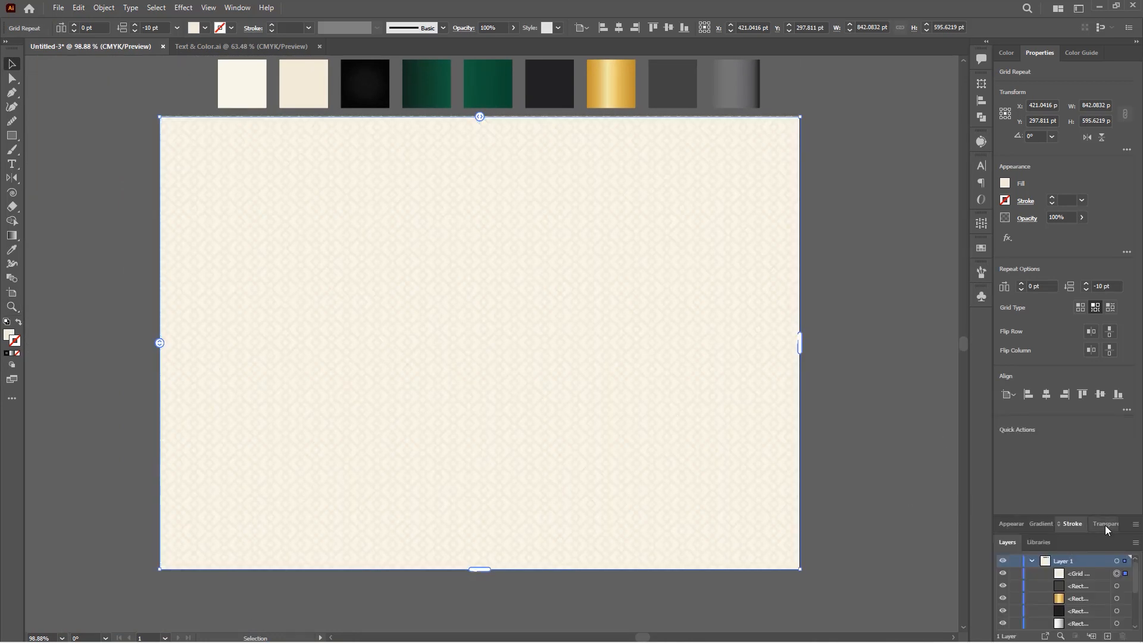
{"action": "left_click", "coordinate": [1007, 53]}
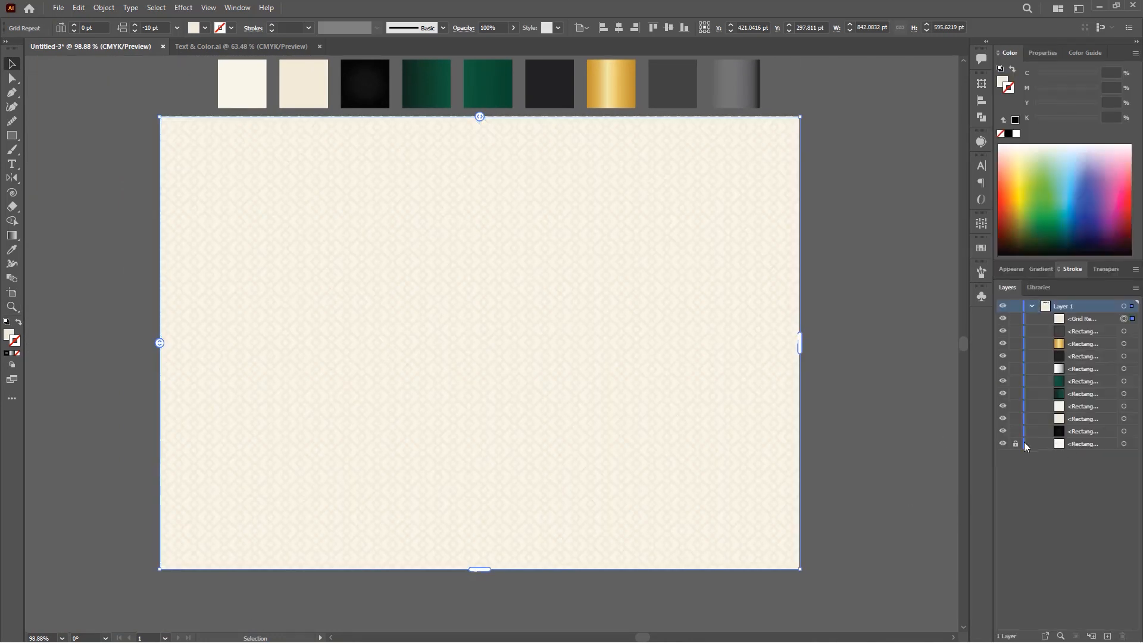
{"action": "left_click", "coordinate": [1123, 444]}
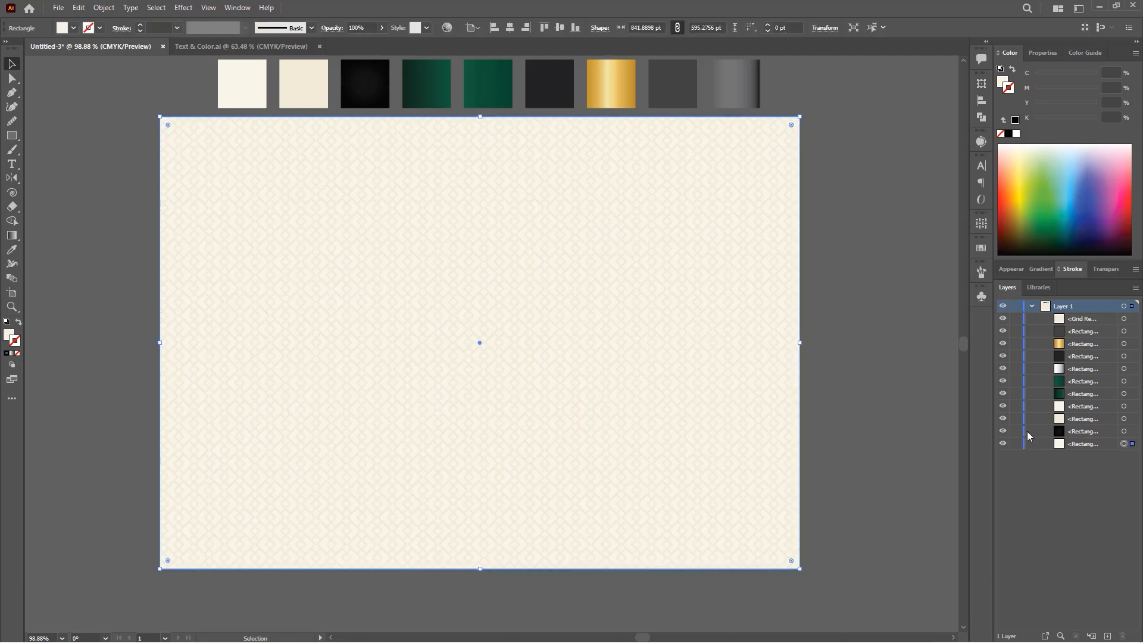
{"action": "left_click_drag", "start_coordinate": [229, 93], "coordinate": [234, 89]}
{"action": "key", "text": "ctrl+g"}
- Lock the diamond grid repeat in Layer 1
{"action": "left_click", "coordinate": [599, 186]}
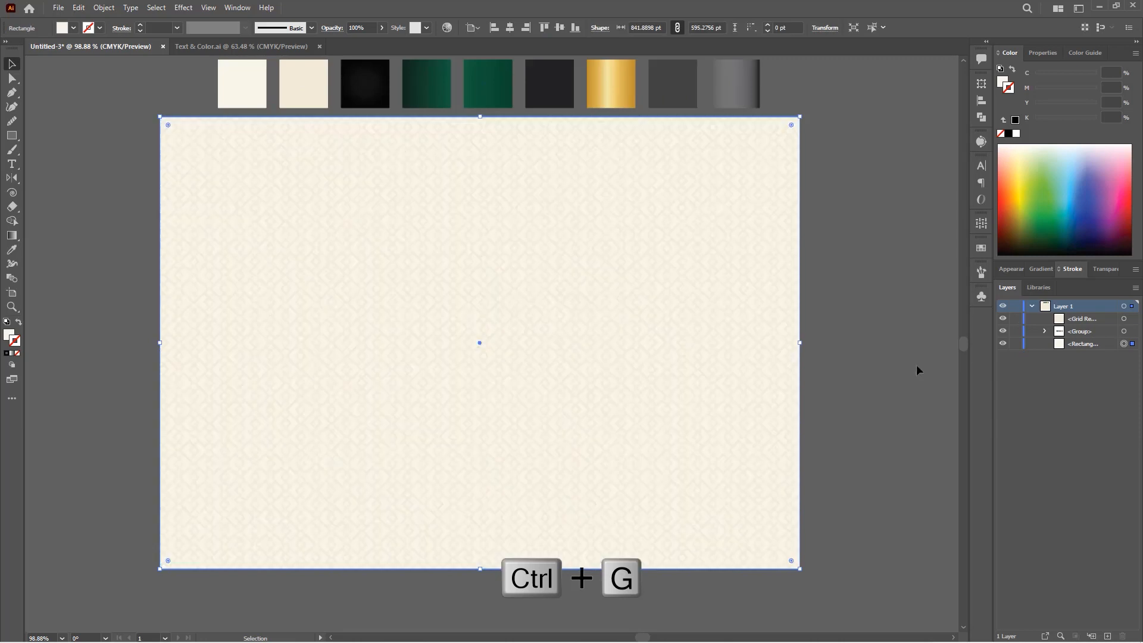
{"action": "left_click", "coordinate": [671, 324]}
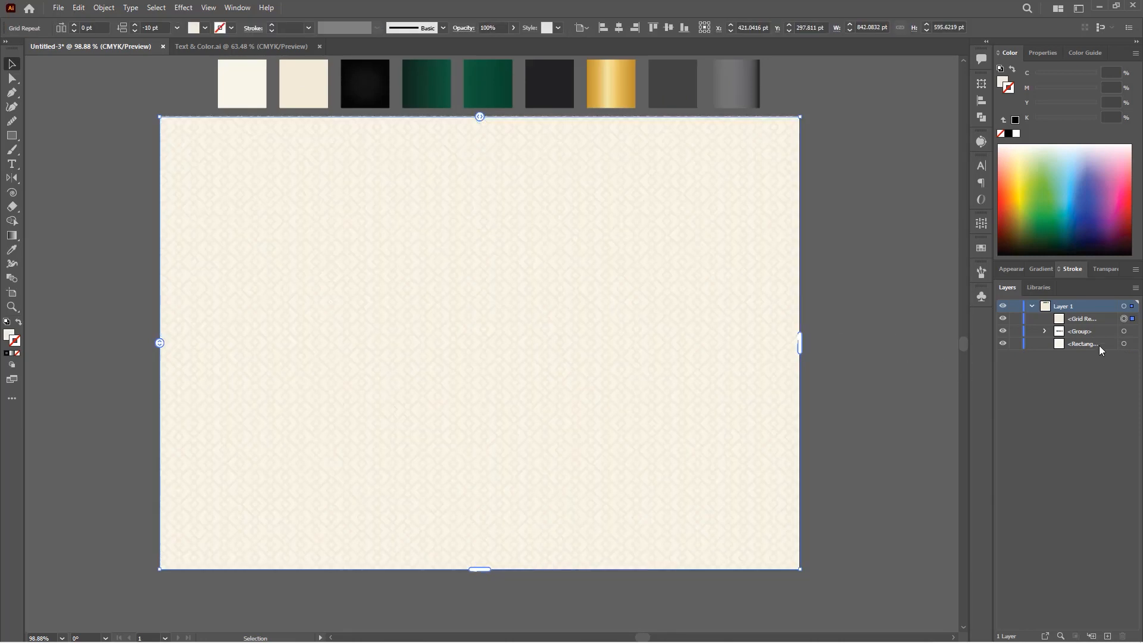
{"action": "left_click", "coordinate": [1016, 318]}
- Duplicate the cream background rectangle in place and move one of the two to the top of the layer stack
{"action": "left_click", "coordinate": [1123, 345]}
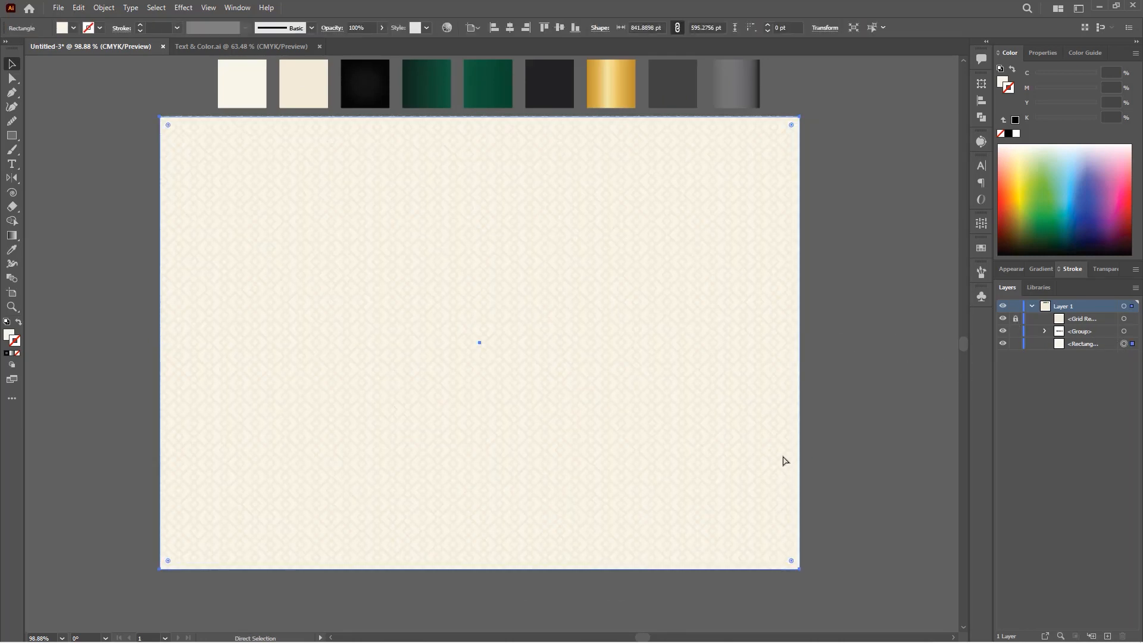
{"action": "key", "text": "ctrl+c"}
{"action": "key", "text": "ctrl+f"}
{"action": "left_click_drag", "start_coordinate": [1086, 349], "coordinate": [1083, 312]}
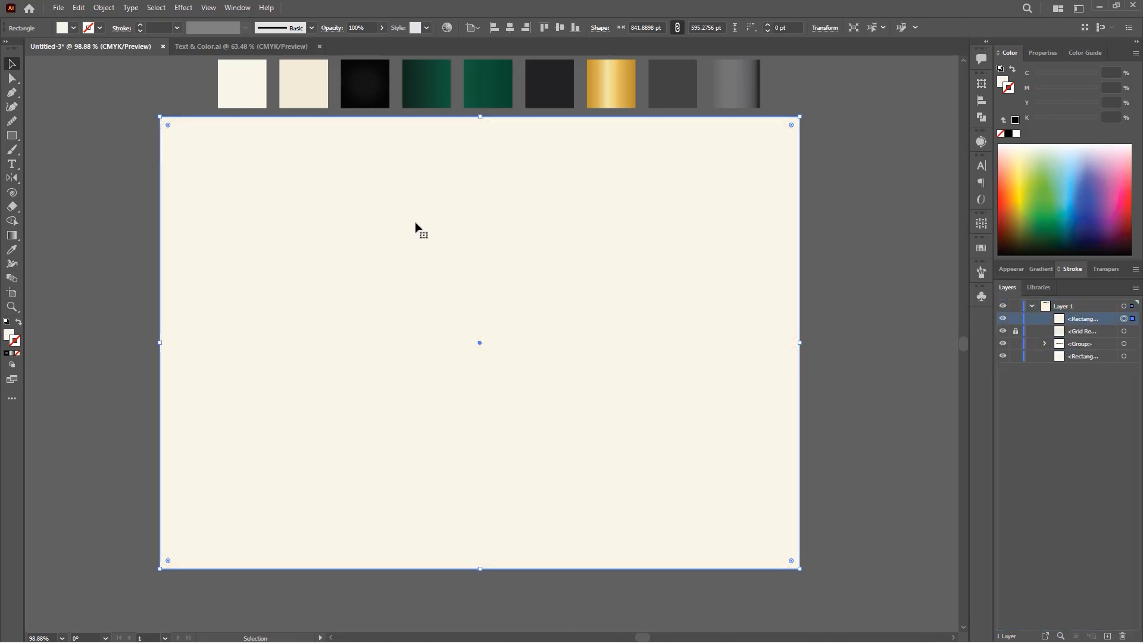
- Offset the topmost rectangle's path by -40 pt with miter joins to create a smaller rectangle inside it
{"action": "left_click", "coordinate": [104, 7]}
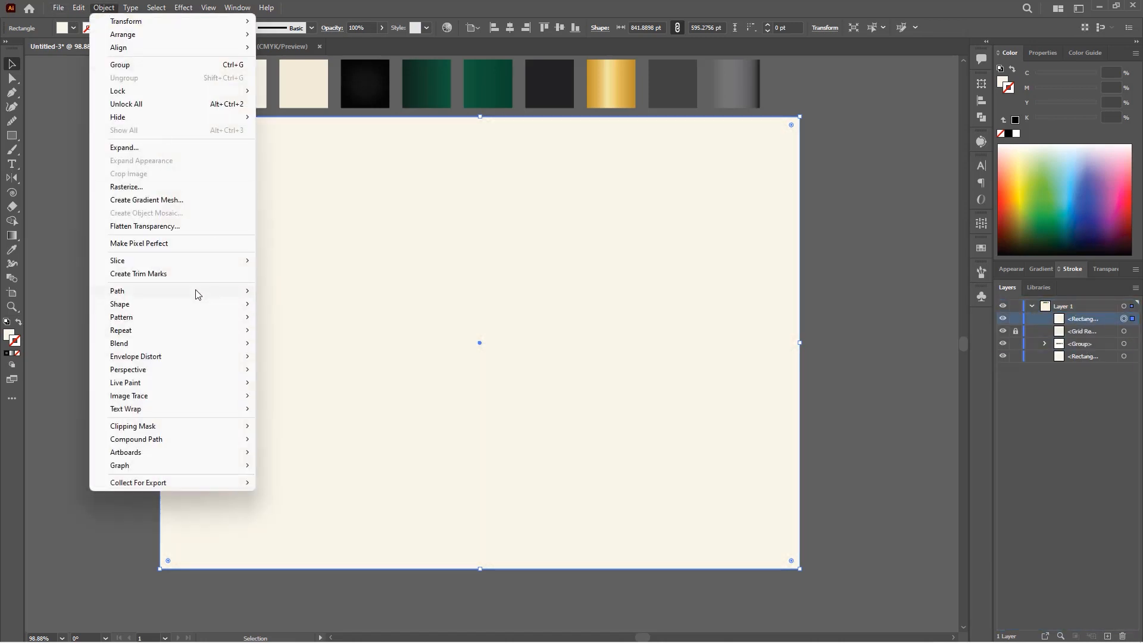
{"action": "mouse_move", "coordinate": [198, 294]}
{"action": "left_click", "coordinate": [293, 335]}
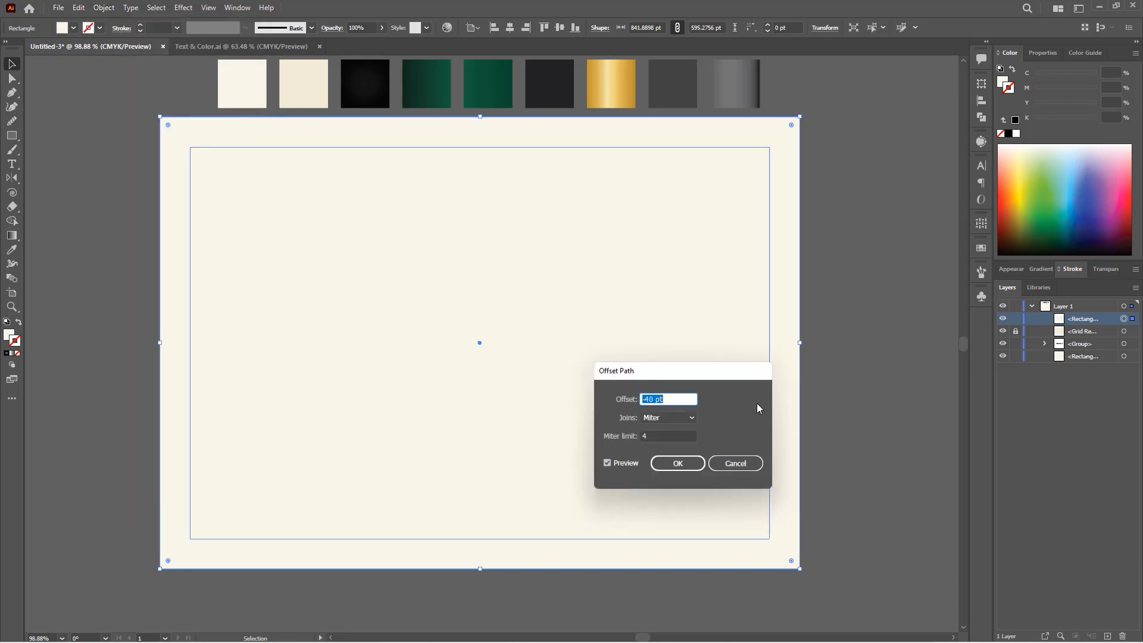
{"action": "left_click", "coordinate": [680, 466]}
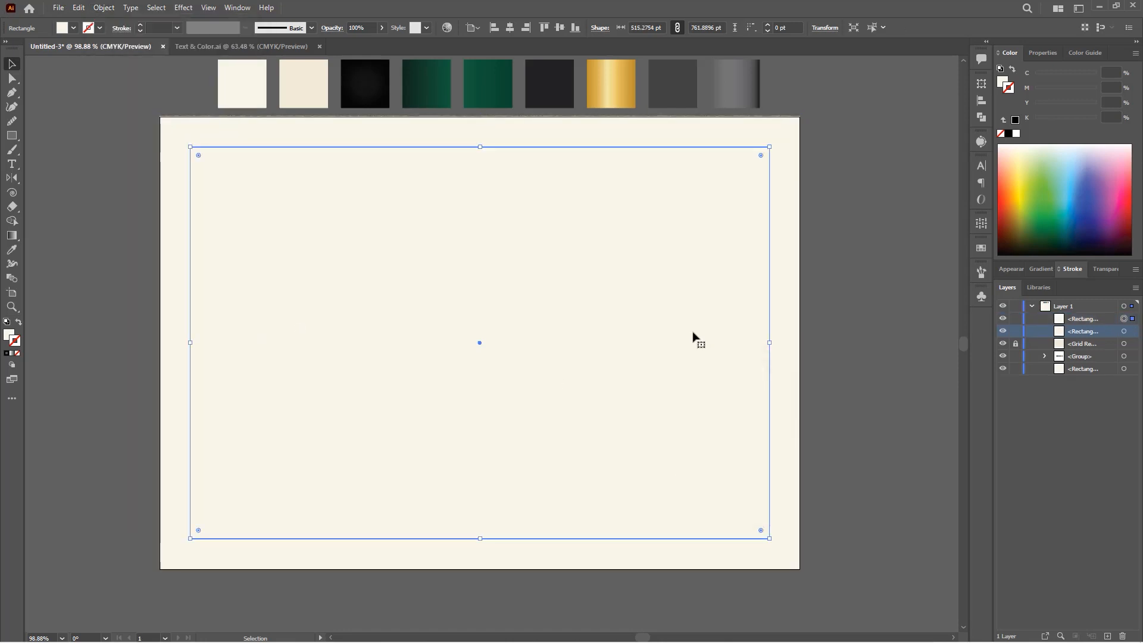
- Fill the larger outer rectangle with the green gradient sampled from the fifth colour swatch
{"action": "left_click", "coordinate": [834, 307]}
{"action": "left_click", "coordinate": [792, 314]}
{"action": "key", "text": "i"}
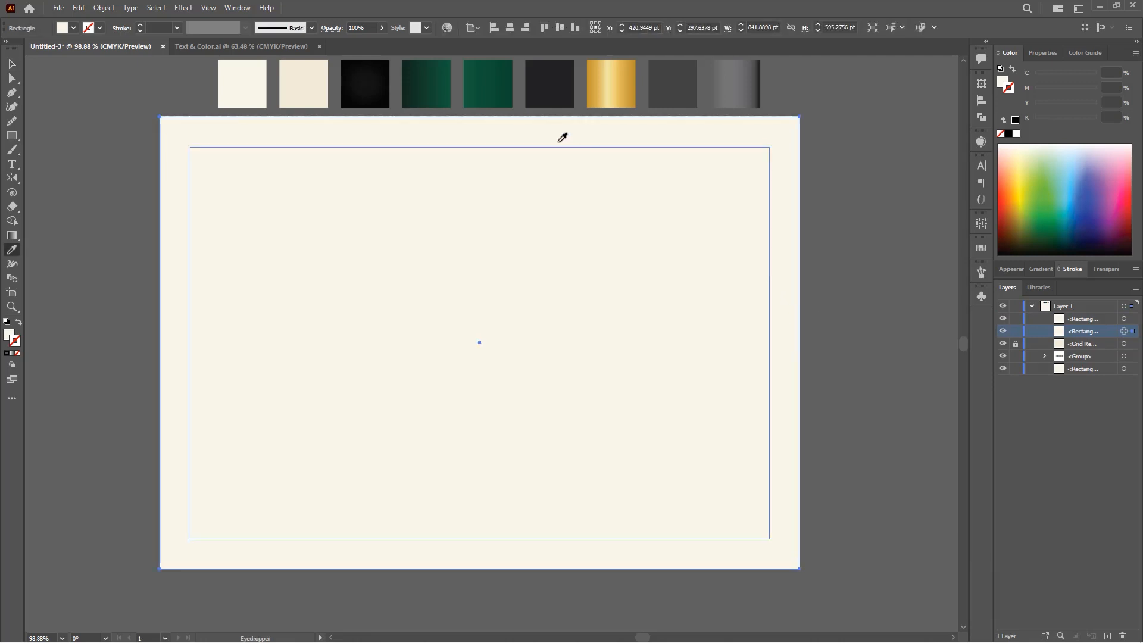
{"action": "left_click", "coordinate": [496, 85]}
- Redirect the outer rectangle's green gradient vertically so it runs from its top edge to just below its bottom edge
{"action": "key", "text": "g"}
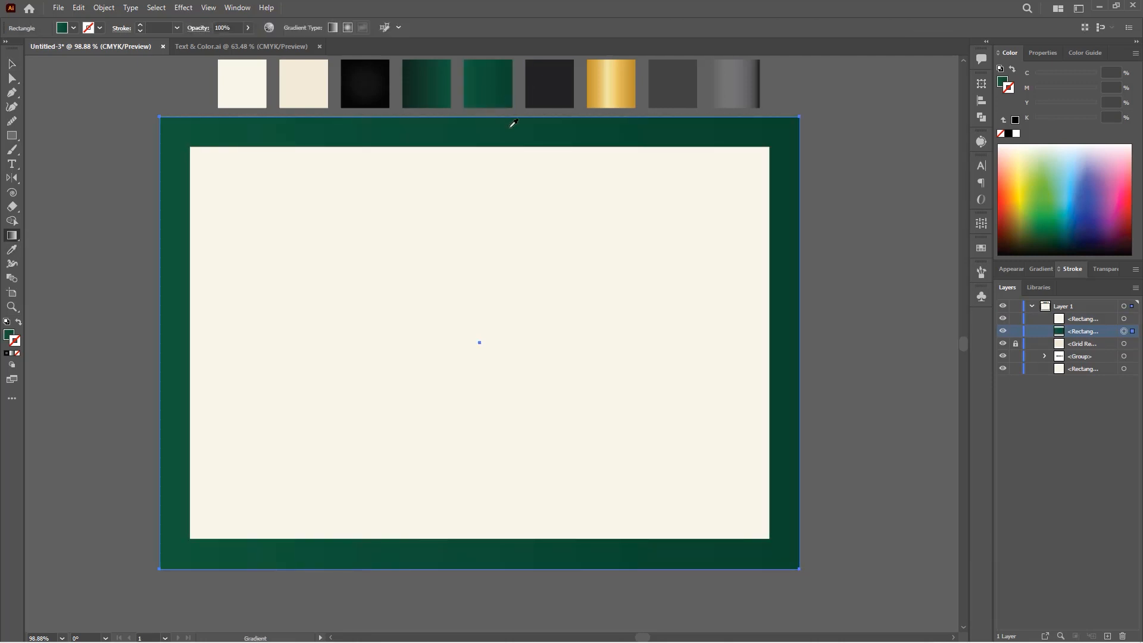
{"action": "key", "text": "g"}
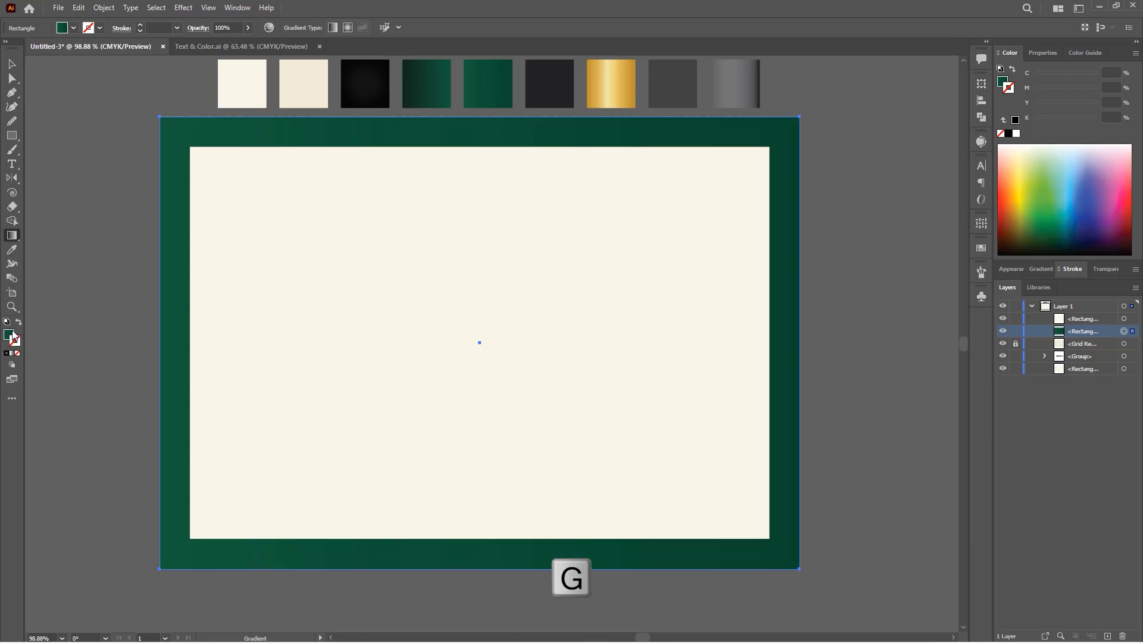
{"action": "left_click_drag", "start_coordinate": [447, 119], "coordinate": [447, 601]}
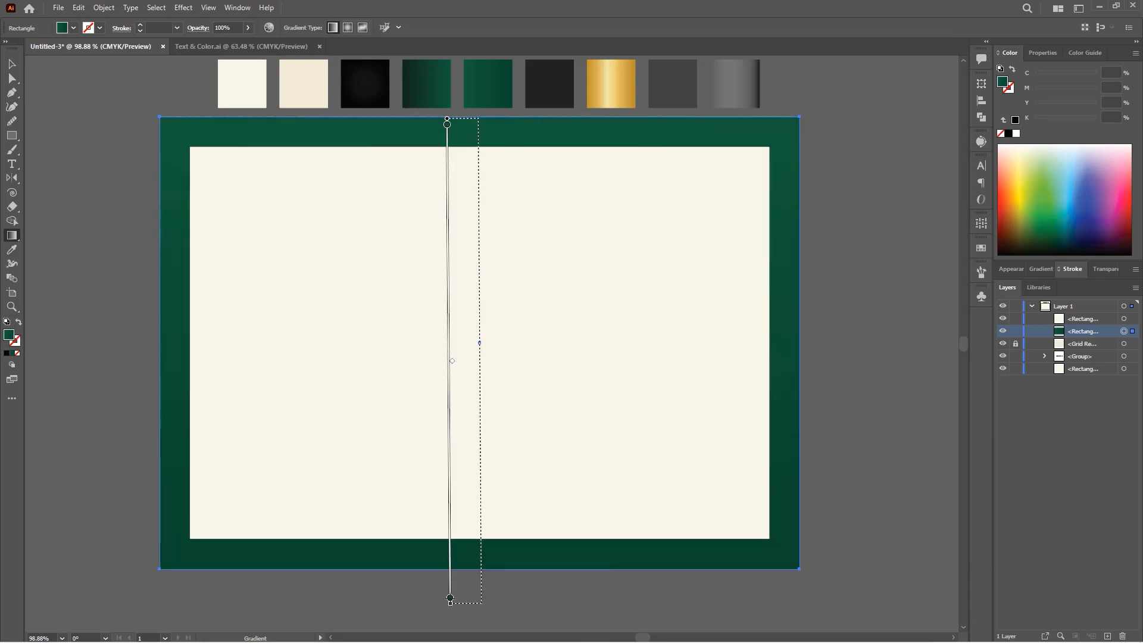
{"action": "key", "text": "v"}
- Combine the green outer rectangle and the cream inner rectangle into a compound path that forms a frame
{"action": "left_click_drag", "start_coordinate": [826, 273], "coordinate": [579, 325]}
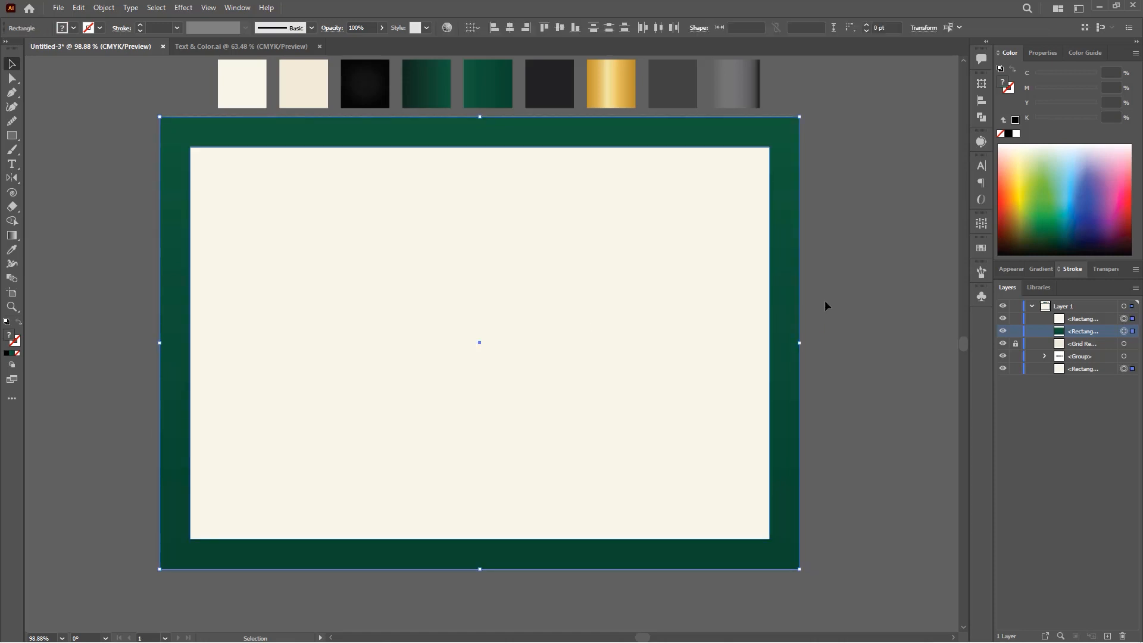
{"action": "right_click", "coordinate": [652, 272]}
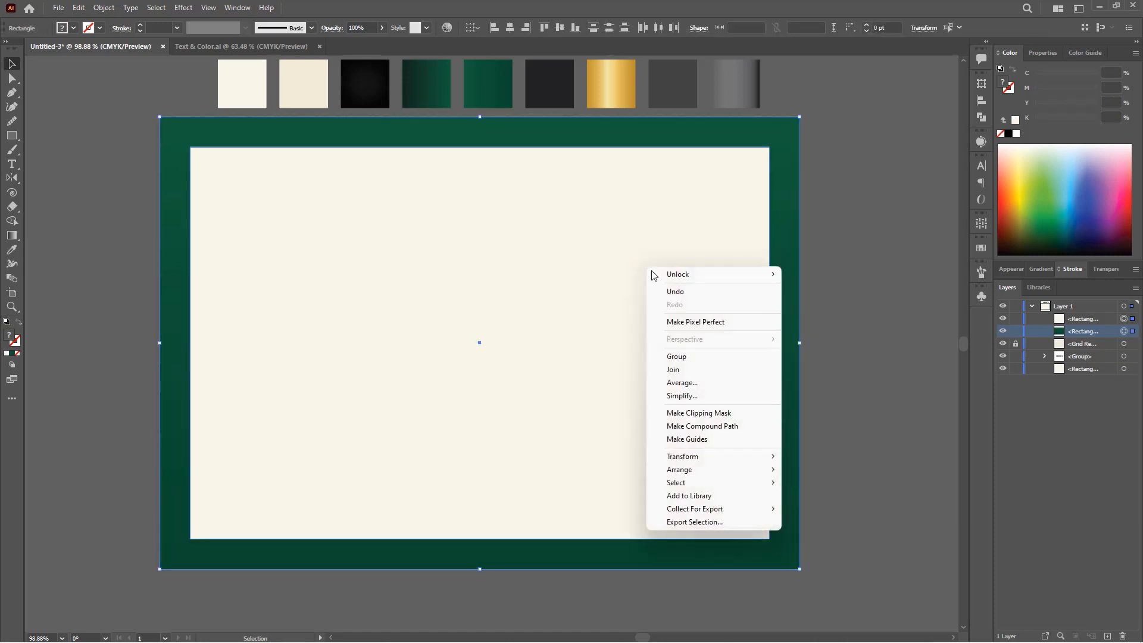
{"action": "left_click", "coordinate": [714, 426]}
{"action": "left_click", "coordinate": [891, 309]}
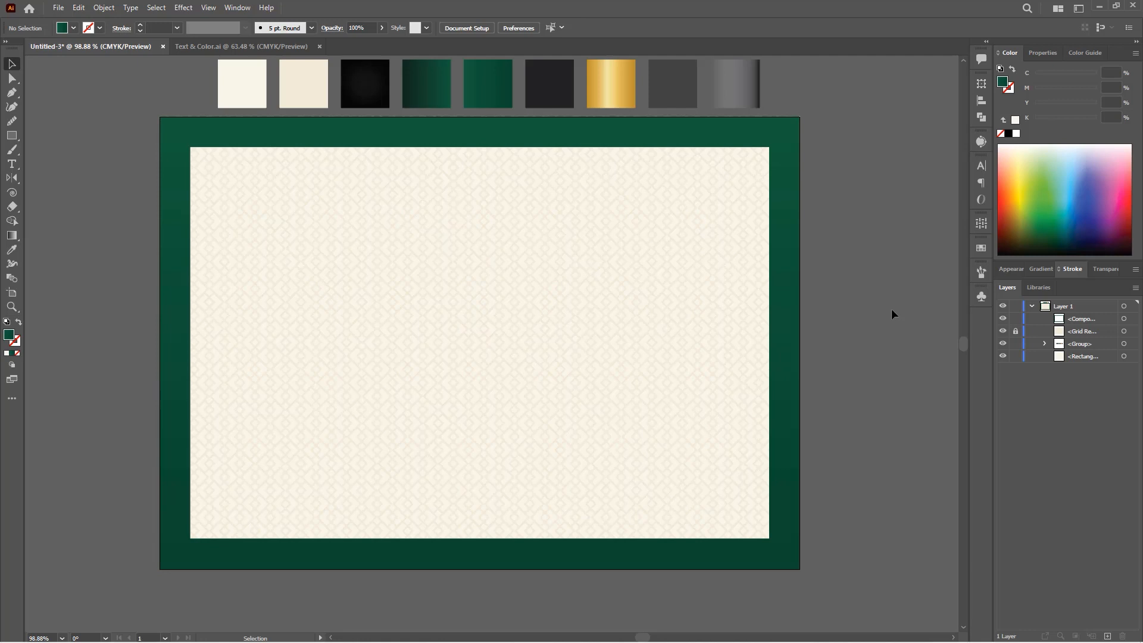
- Add a green gradient band about 523 by 78 pt and place it diagonally across the frame's upper-left corner
{"action": "mouse_move", "coordinate": [280, 221]}
{"action": "left_mouse_down"}
{"action": "mouse_move", "coordinate": [455, 266]}
{"action": "mouse_move", "coordinate": [677, 278]}
{"action": "mouse_move", "coordinate": [595, 411]}
{"action": "left_mouse_up"}
{"action": "key", "text": "v"}
{"action": "left_click_drag", "start_coordinate": [517, 299], "coordinate": [264, 298]}
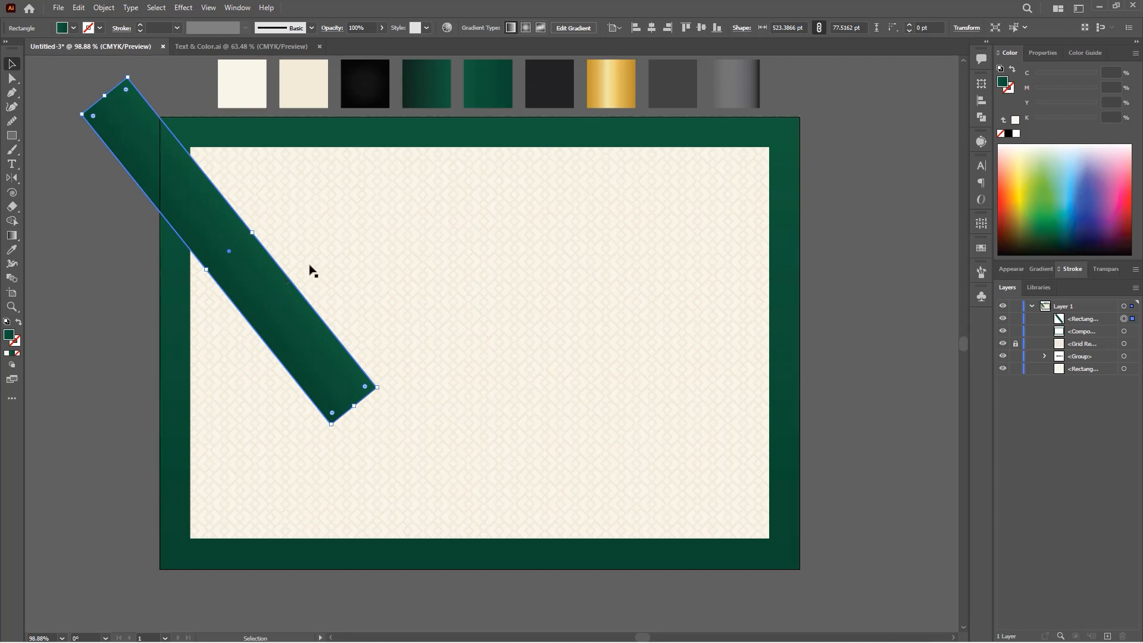
- Show the rulers and place a vertical and a horizontal guide through the centre of the artboard
{"action": "key", "text": "ctrl+r"}
{"action": "left_click_drag", "start_coordinate": [27, 288], "coordinate": [480, 179]}
{"action": "left_click_drag", "start_coordinate": [450, 89], "coordinate": [488, 226]}
{"action": "left_click", "coordinate": [558, 28]}
- Reflect a copy of the diagonal green band across the horizontal centre guide
{"action": "left_click", "coordinate": [255, 304]}
{"action": "left_click", "coordinate": [9, 180]}
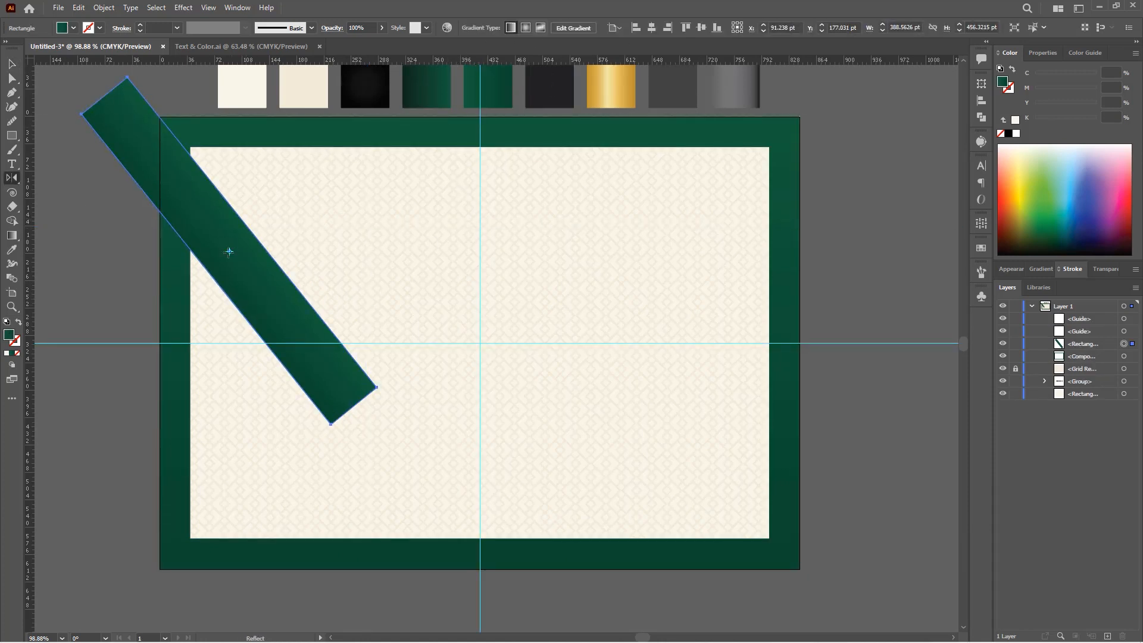
{"action": "left_click", "coordinate": [249, 343], "text": "alt"}
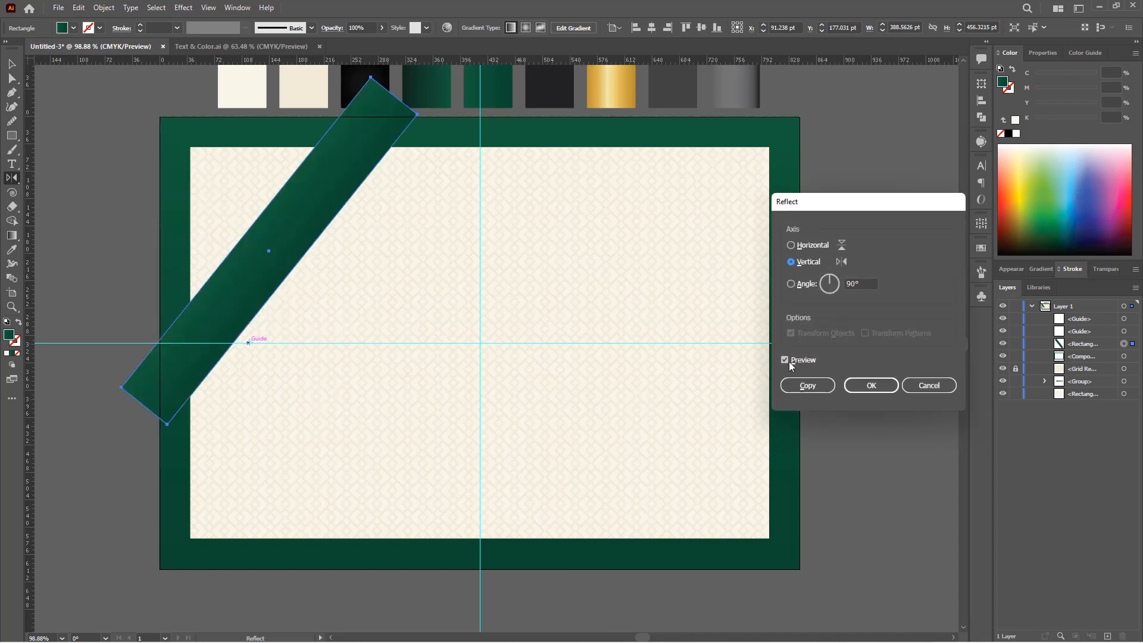
{"action": "left_click", "coordinate": [806, 247]}
{"action": "left_click", "coordinate": [820, 392]}
- Select both crossing green bands and paste a copy of them in place in front
{"action": "key", "text": "v"}
{"action": "left_click", "coordinate": [199, 227]}
{"action": "left_click", "coordinate": [328, 293], "text": "shift"}
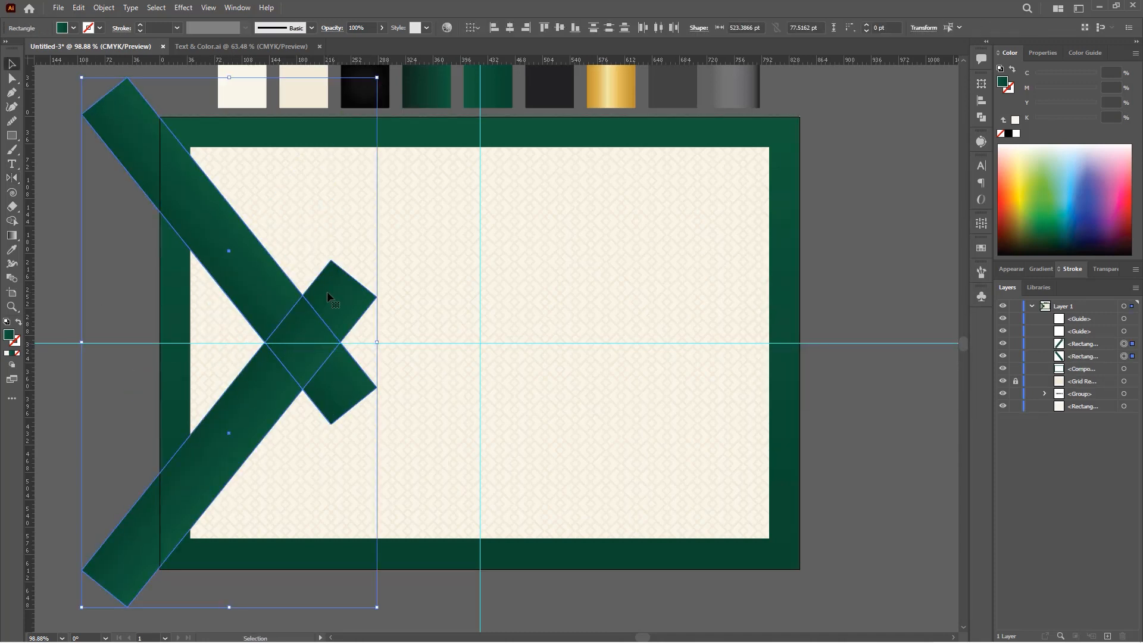
{"action": "key", "text": "ctrl+c"}
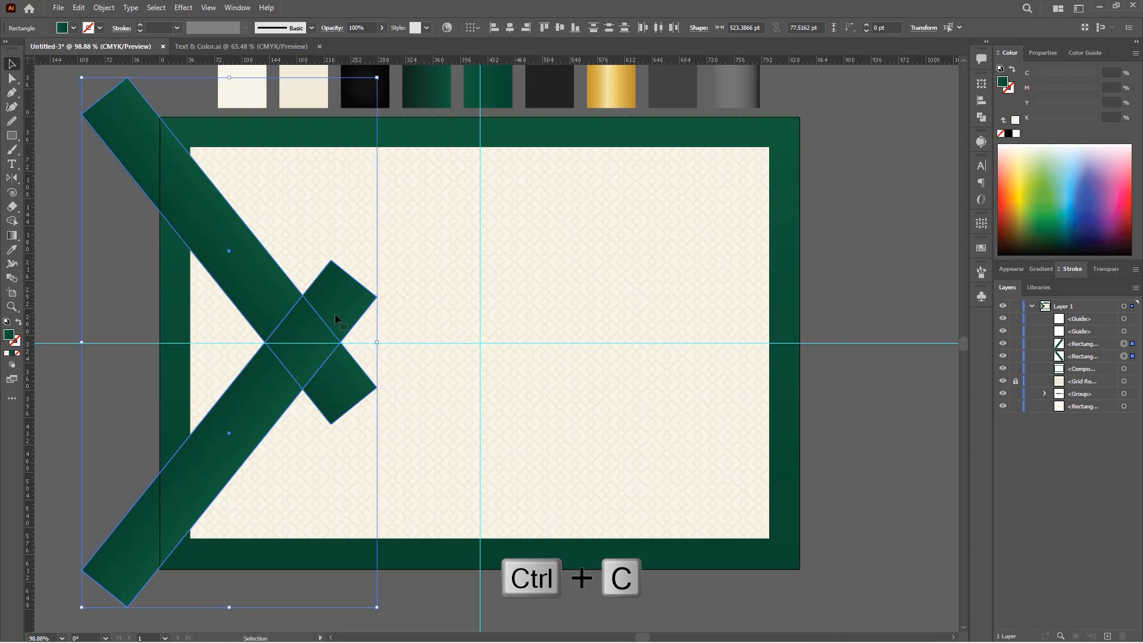
{"action": "key", "text": "ctrl+f"}
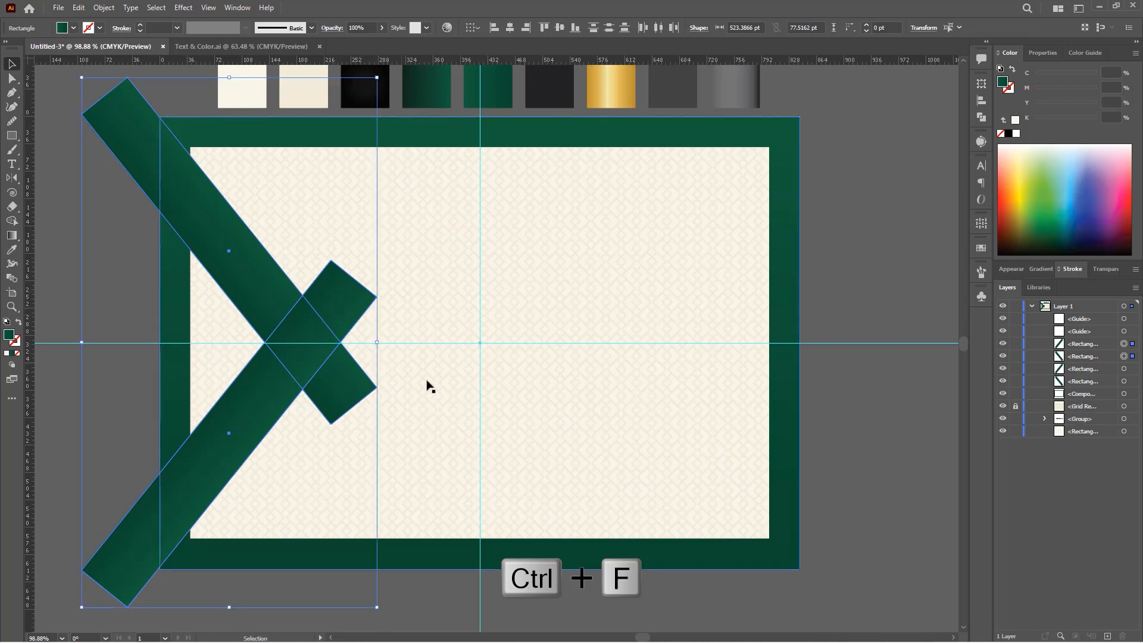
- Group and hide the pasted band copies, and cut the protruding ends off the original crossing bands with Shape Builder
{"action": "key", "text": "ctrl+g"}
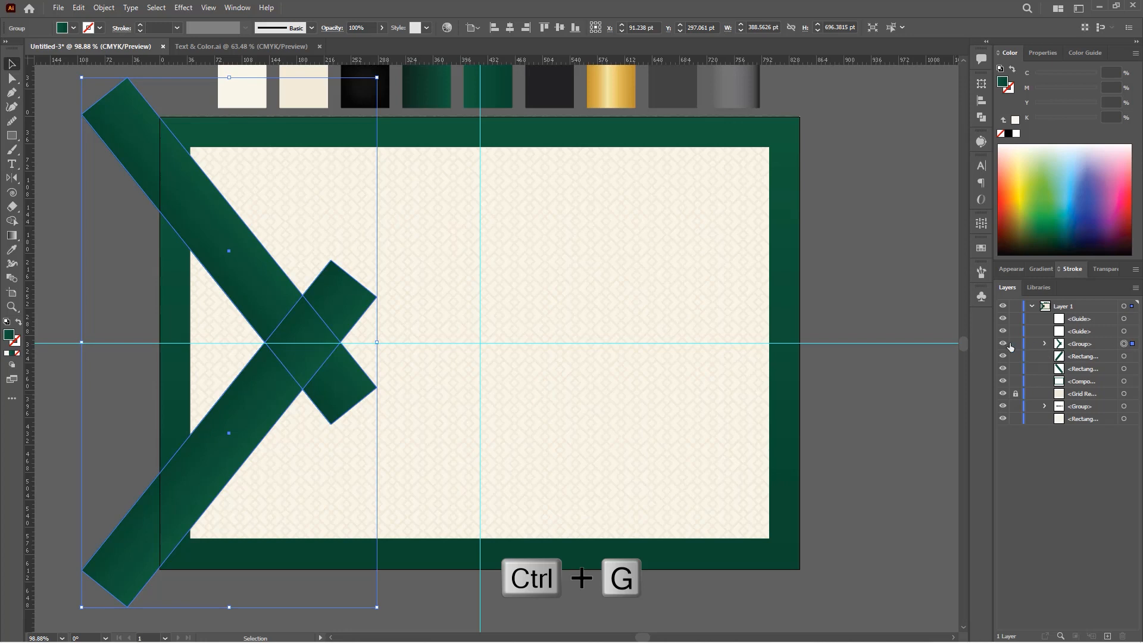
{"action": "left_click", "coordinate": [1003, 344]}
{"action": "left_click", "coordinate": [271, 322]}
{"action": "left_click", "coordinate": [350, 306], "text": "shift"}
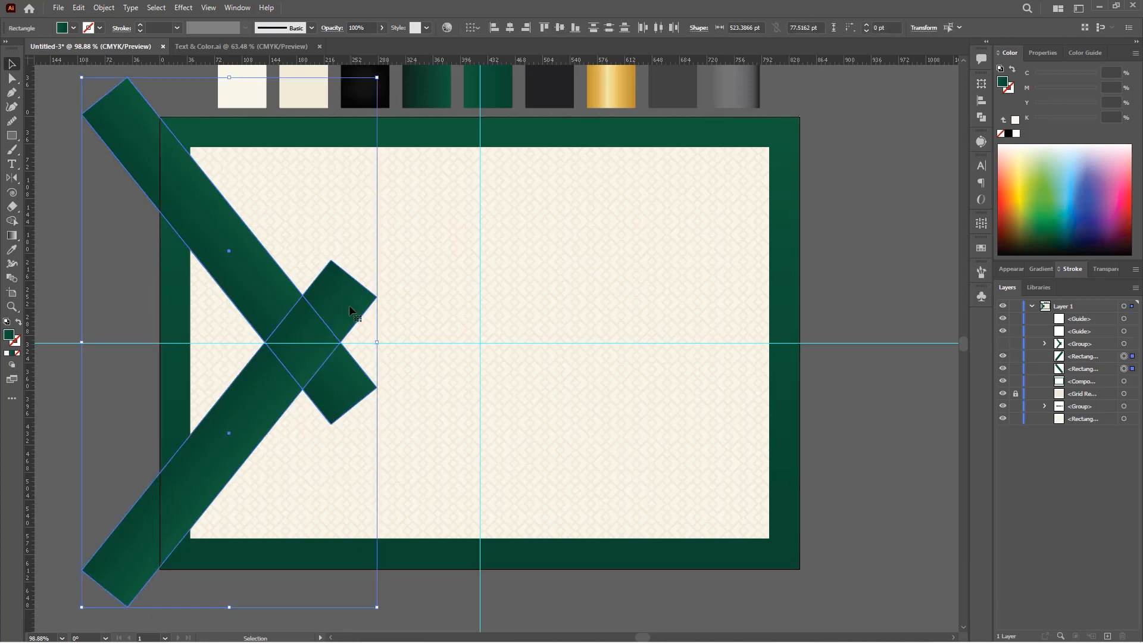
{"action": "key", "text": "shift+m"}
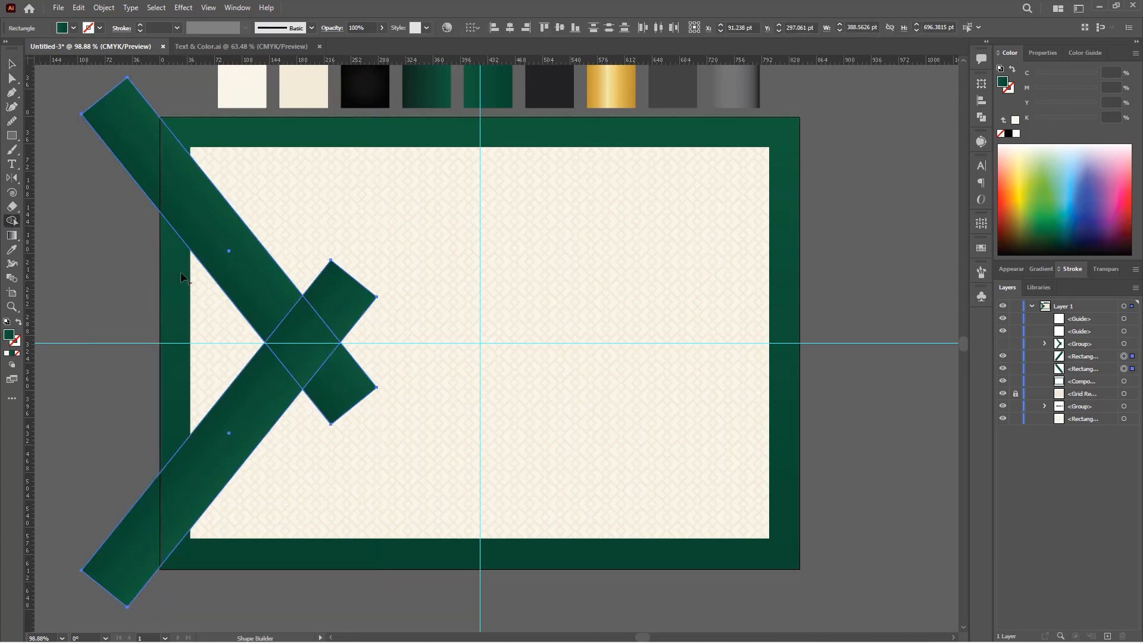
{"action": "left_click", "coordinate": [348, 307], "text": "alt"}
{"action": "left_click", "coordinate": [350, 384], "text": "alt"}
- Bring the trimmed upper diagonal band to the front of the stacking order
{"action": "key", "text": "v"}
{"action": "key", "text": "ctrl+shift+a"}
{"action": "left_click", "coordinate": [195, 236]}
{"action": "right_click", "coordinate": [195, 236]}
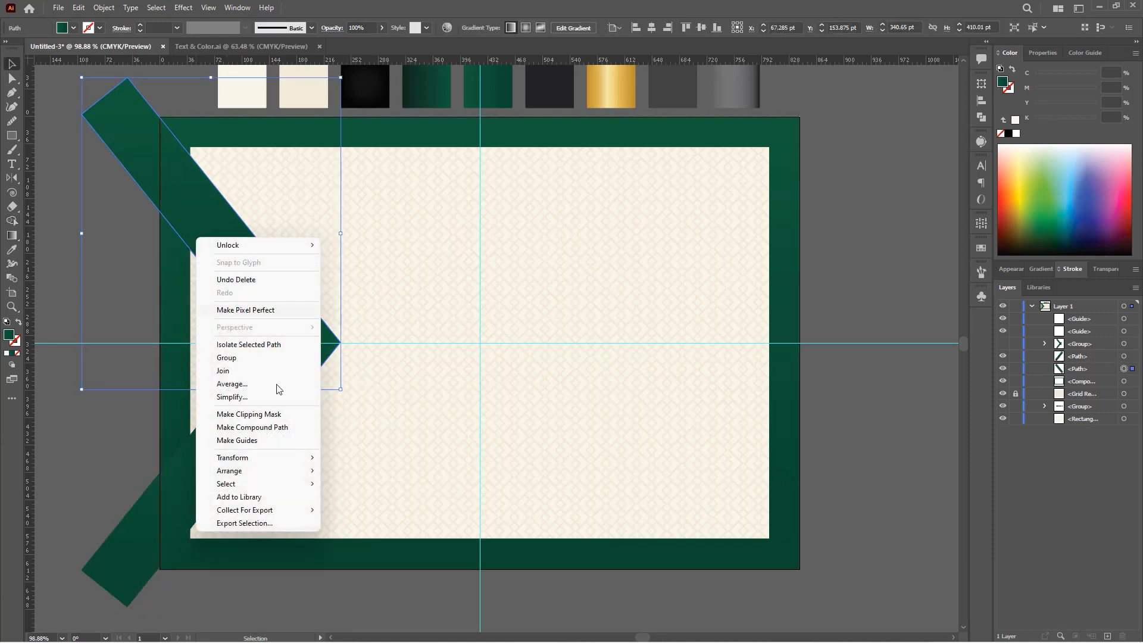
{"action": "mouse_move", "coordinate": [301, 470]}
{"action": "left_click", "coordinate": [394, 475]}
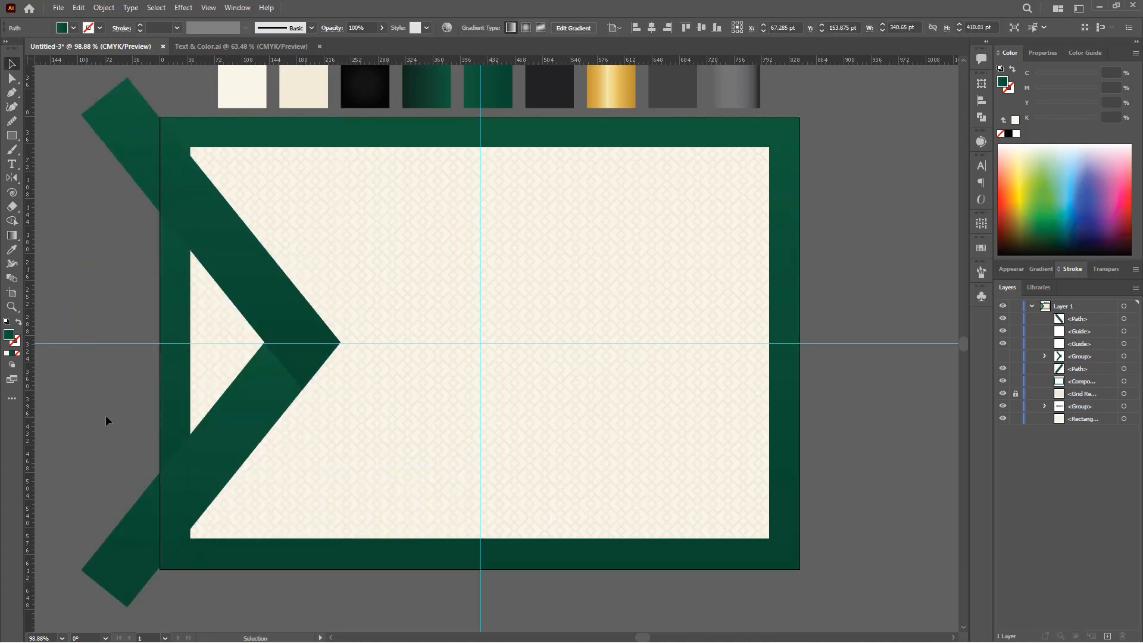
{"action": "left_click", "coordinate": [105, 416]}
- Show the hidden group of band copies again and ungroup it
{"action": "left_click", "coordinate": [1002, 367]}
{"action": "left_click", "coordinate": [1123, 356]}
{"action": "right_click", "coordinate": [330, 322]}
{"action": "mouse_move", "coordinate": [420, 489]}
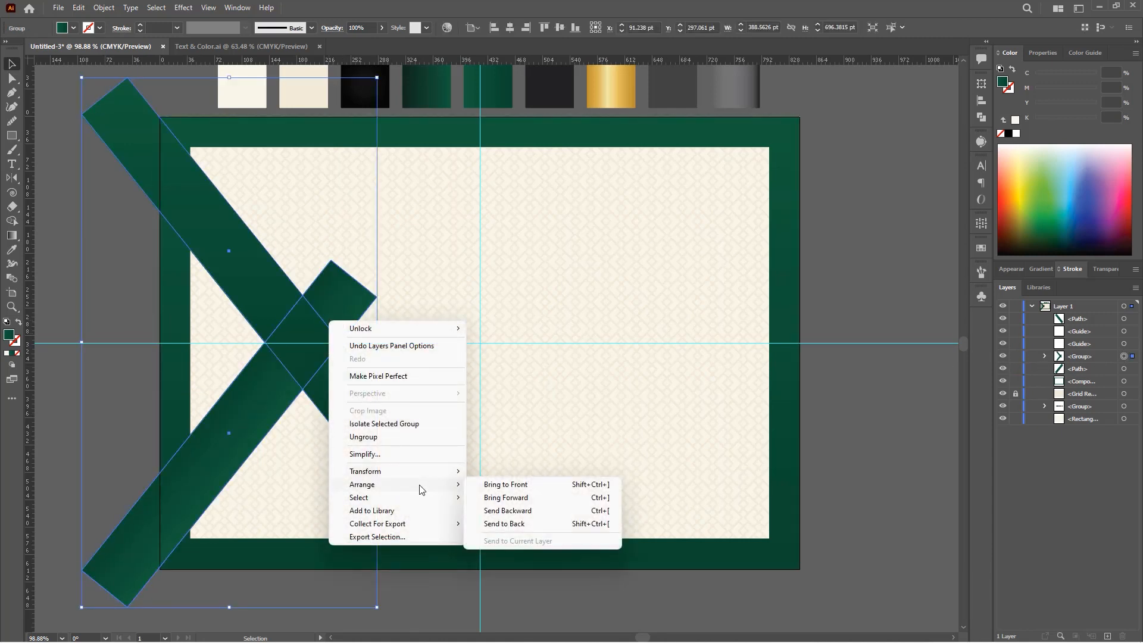
{"action": "left_click", "coordinate": [251, 359]}
{"action": "right_click", "coordinate": [270, 302]}
{"action": "left_click", "coordinate": [313, 417]}
{"action": "key", "text": "ctrl+shift+a"}
- Move the untrimmed copy of the upper diagonal band to the top of Layer 1's stacking order
{"action": "left_click", "coordinate": [241, 407]}
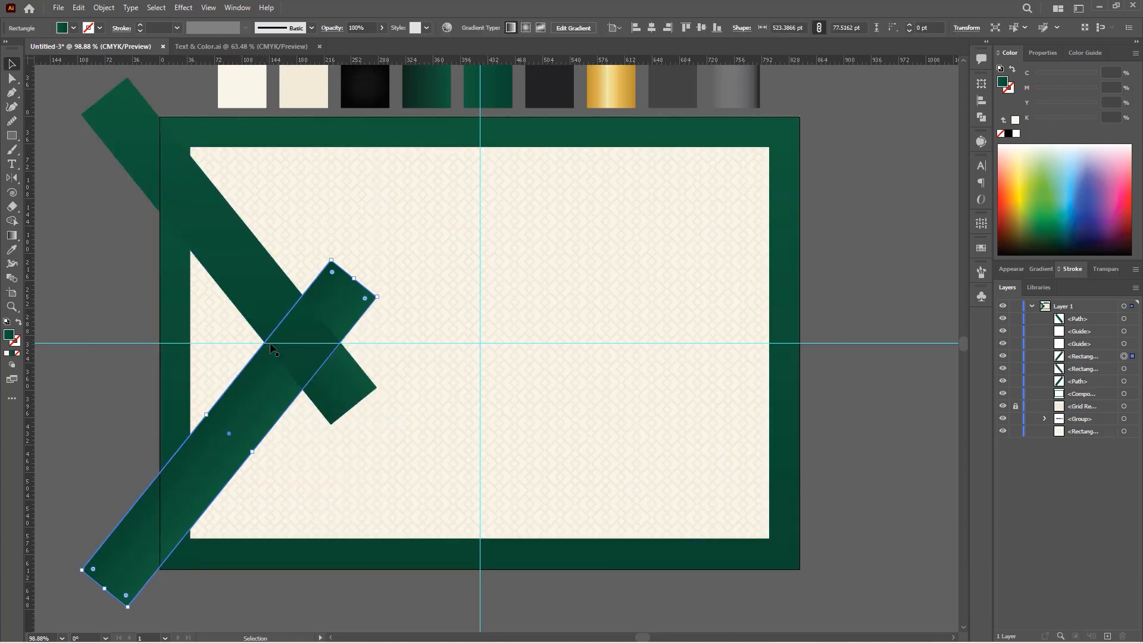
{"action": "left_click", "coordinate": [1125, 345]}
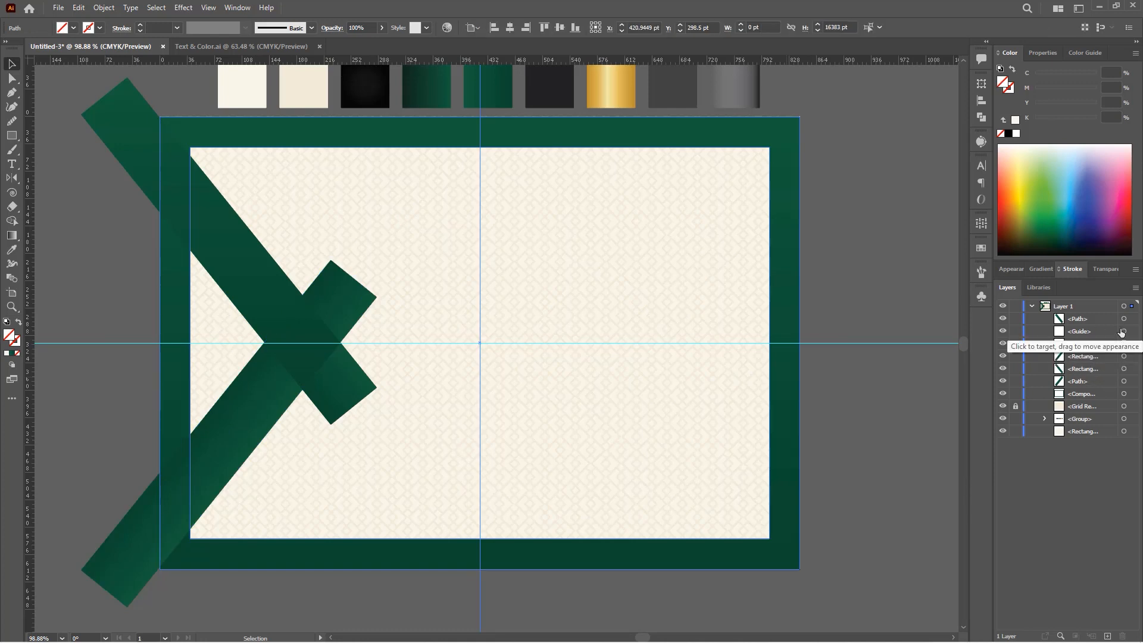
{"action": "left_click", "coordinate": [1122, 332]}
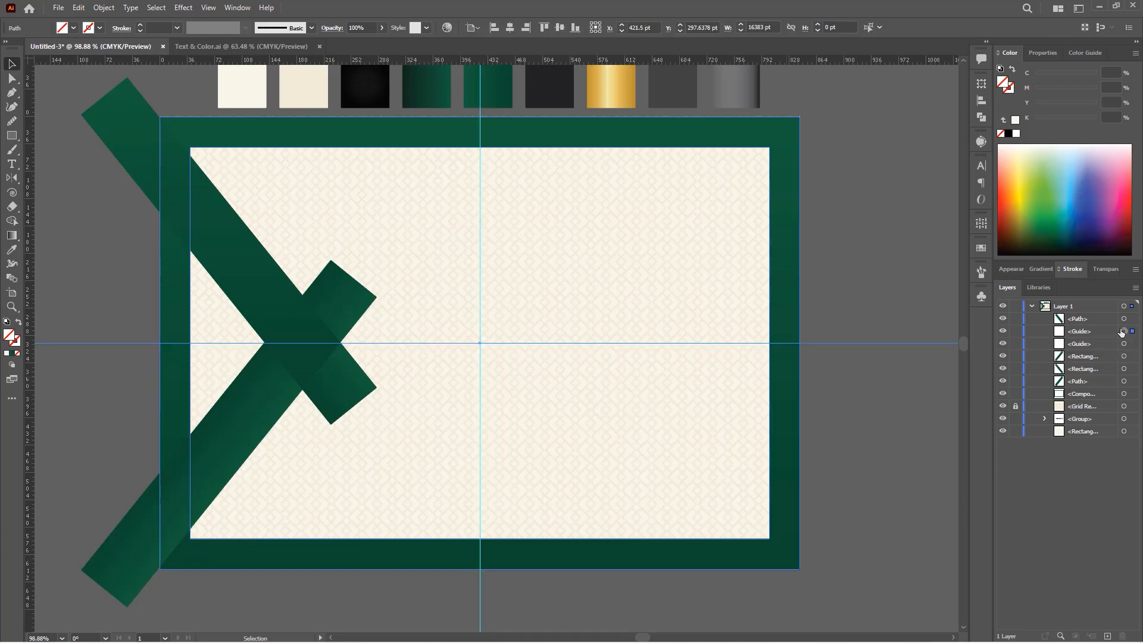
{"action": "left_click", "coordinate": [305, 344]}
{"action": "left_click", "coordinate": [360, 390]}
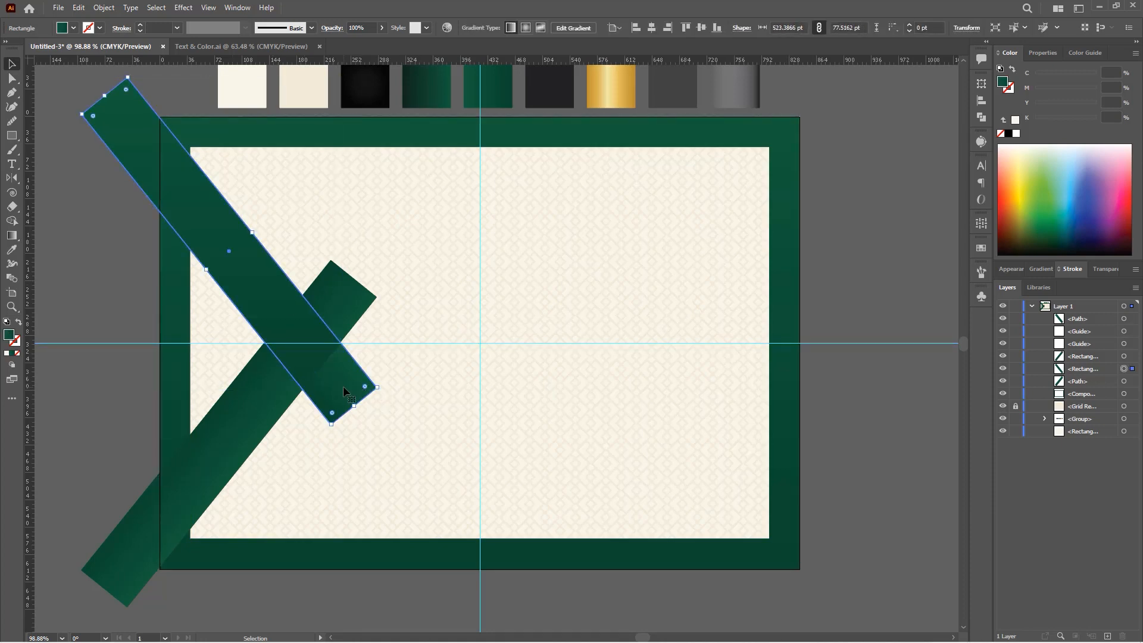
{"action": "left_click_drag", "start_coordinate": [1082, 369], "coordinate": [1069, 317]}
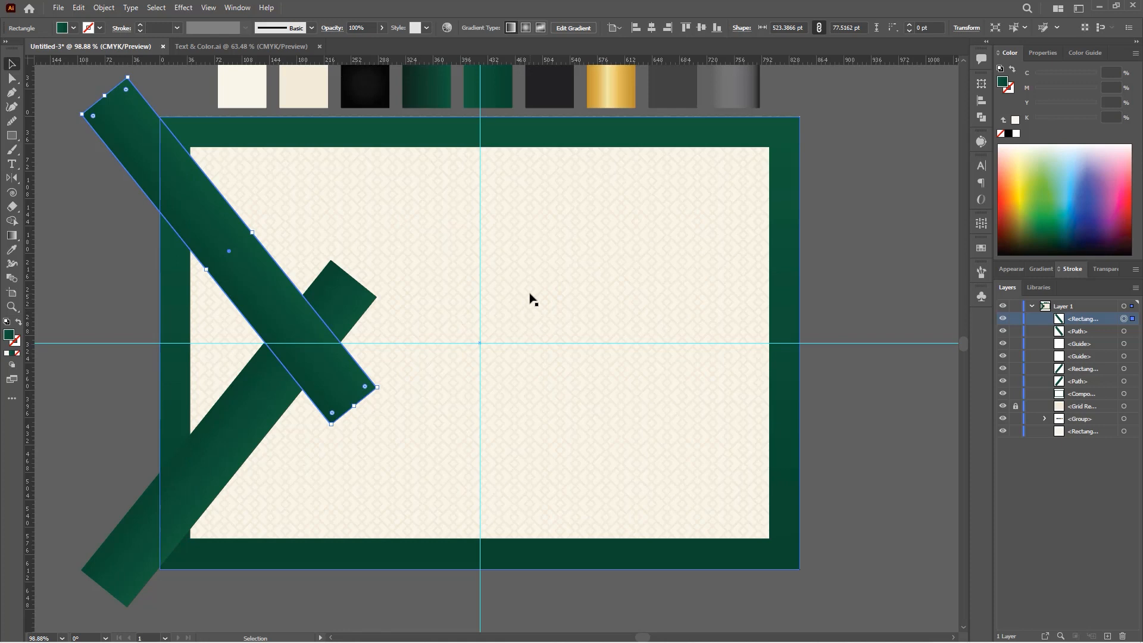
- Fill the upper band copy with the grey gradient sampled from the last swatch and set its blending mode to Multiply
{"action": "key", "text": "i"}
{"action": "left_click", "coordinate": [743, 94]}
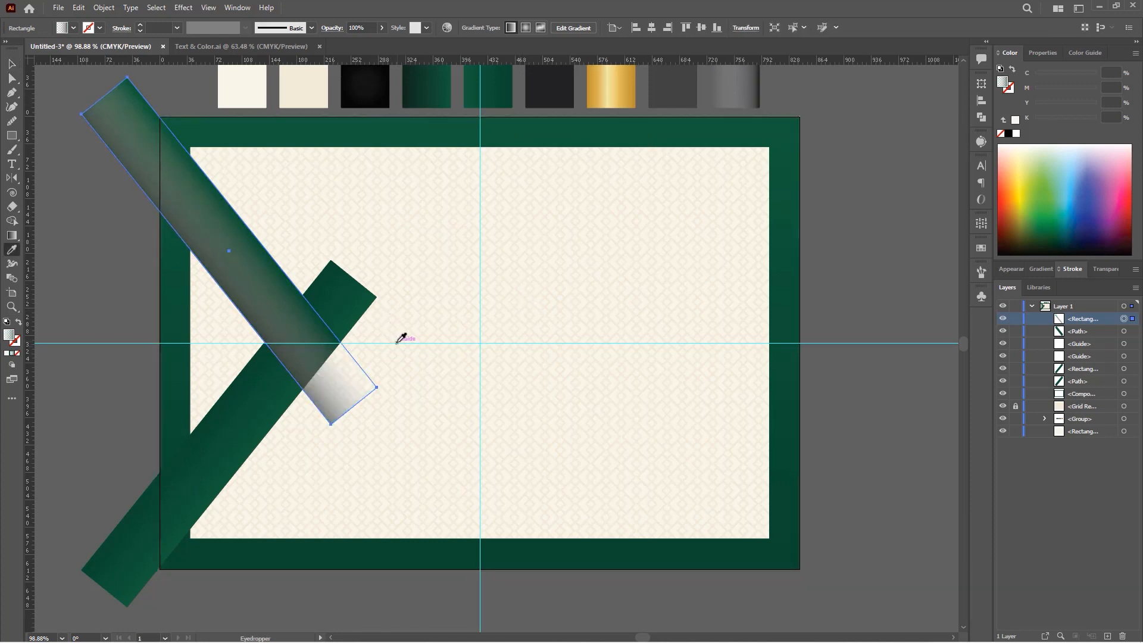
{"action": "key", "text": "v"}
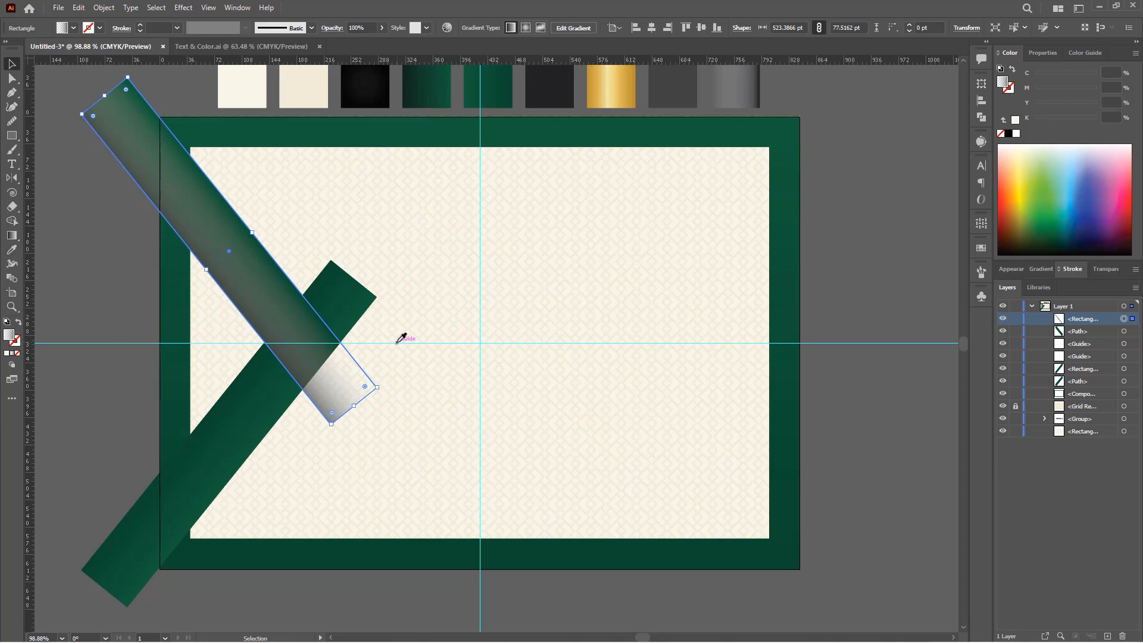
{"action": "left_click", "coordinate": [1106, 269]}
{"action": "left_click", "coordinate": [1036, 288]}
{"action": "left_click", "coordinate": [1019, 336]}
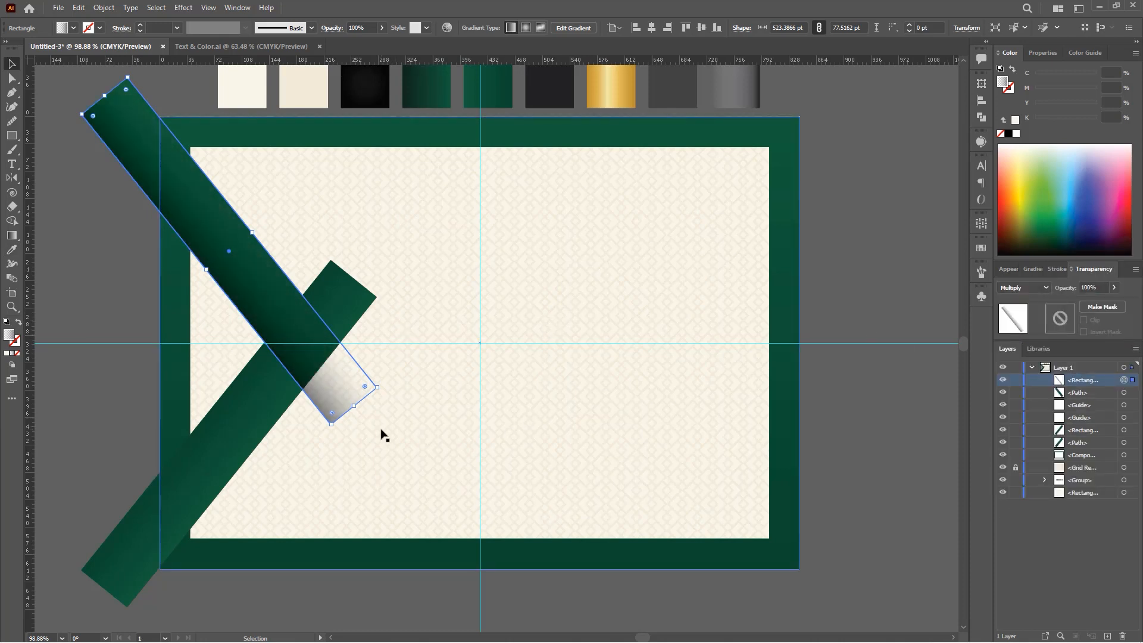
- Lengthen the upper shadow strip past the crossing to about 609 pt and redraw its gradient across the band
{"action": "left_click_drag", "start_coordinate": [362, 419], "coordinate": [394, 460]}
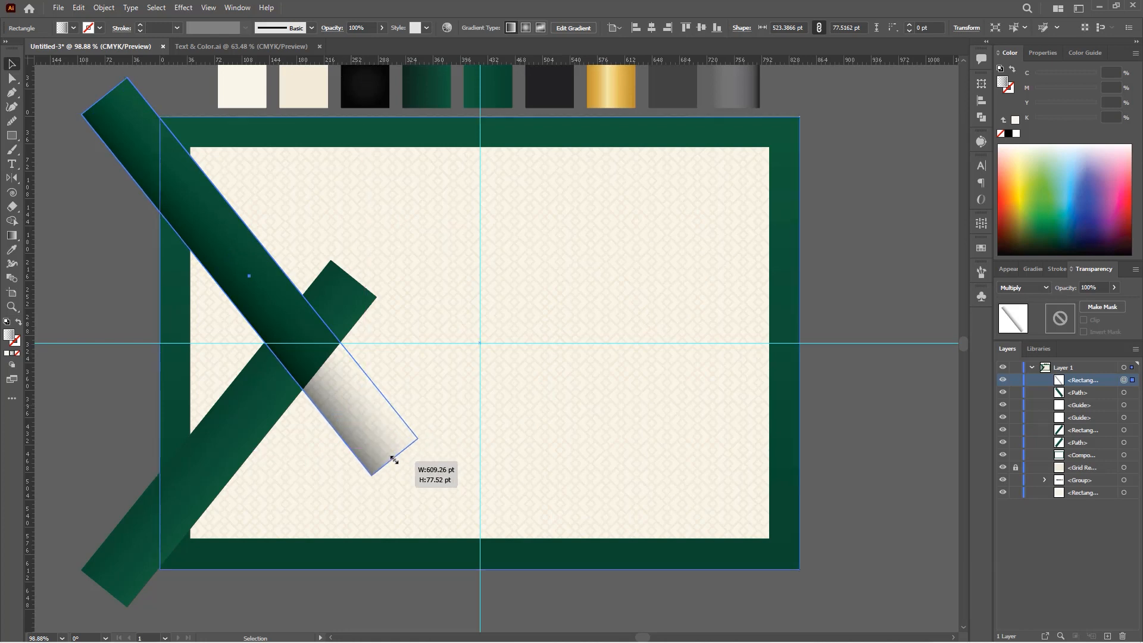
{"action": "key", "text": "g"}
{"action": "mouse_move", "coordinate": [275, 395]}
{"action": "left_mouse_down"}
{"action": "mouse_move", "coordinate": [344, 365]}
{"action": "mouse_move", "coordinate": [259, 393]}
{"action": "mouse_move", "coordinate": [269, 415]}
{"action": "left_mouse_up"}
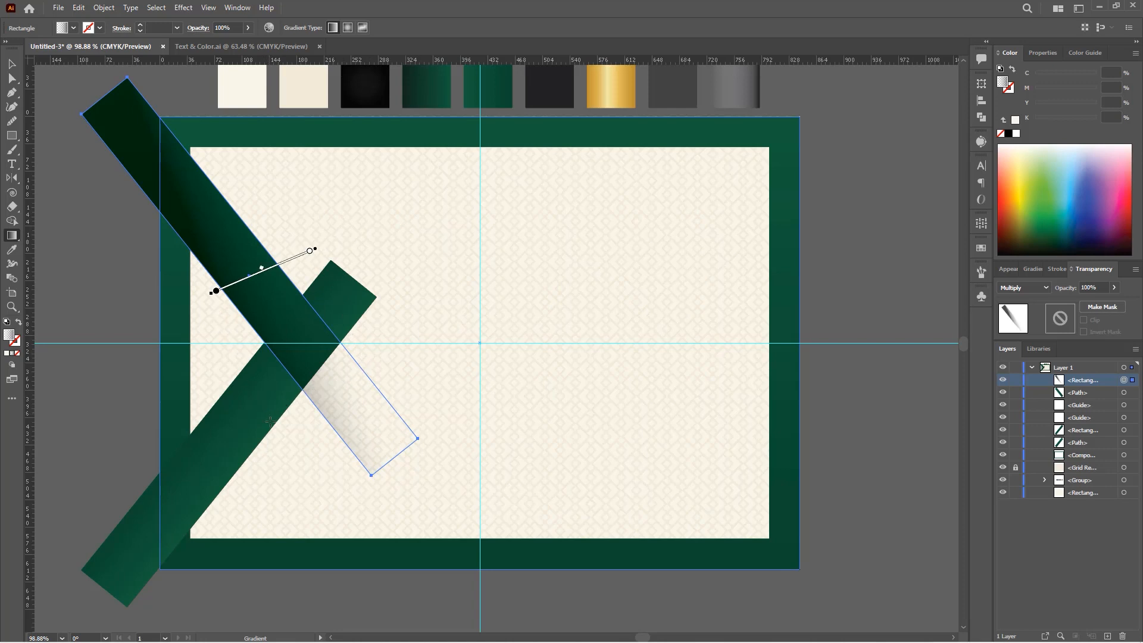
{"action": "key", "text": "v"}
{"action": "left_click", "coordinate": [487, 428]}
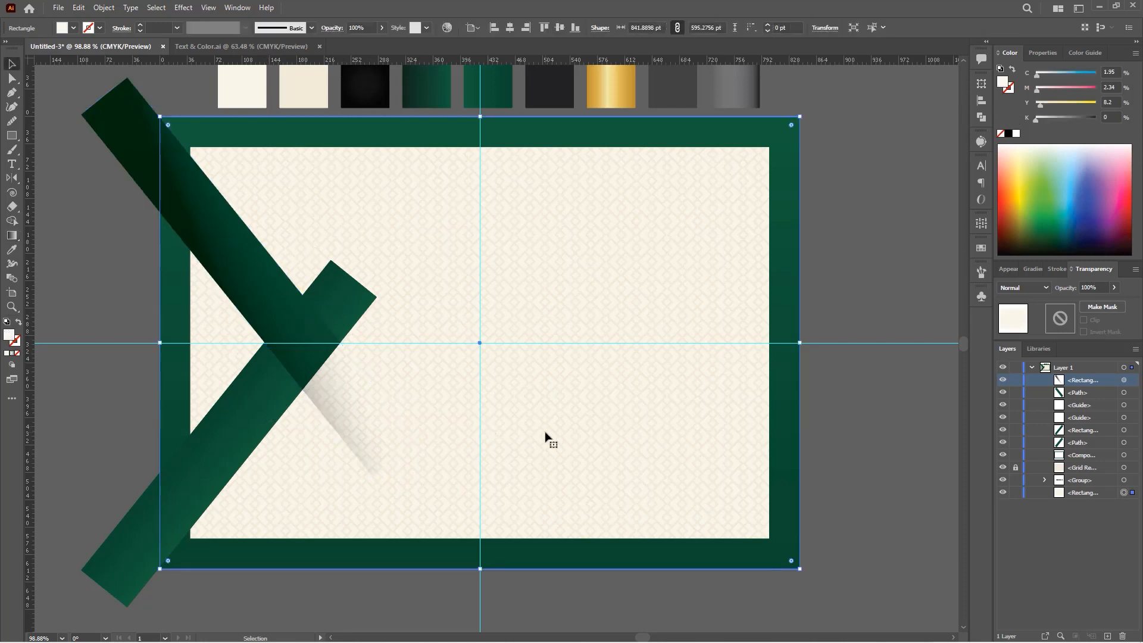
- Lengthen the untrimmed lower band copy to about 611 pt and give it the upper shadow strip's gradient using the Eyedropper
{"action": "left_click", "coordinate": [357, 300]}
{"action": "left_click_drag", "start_coordinate": [356, 278], "coordinate": [399, 229]}
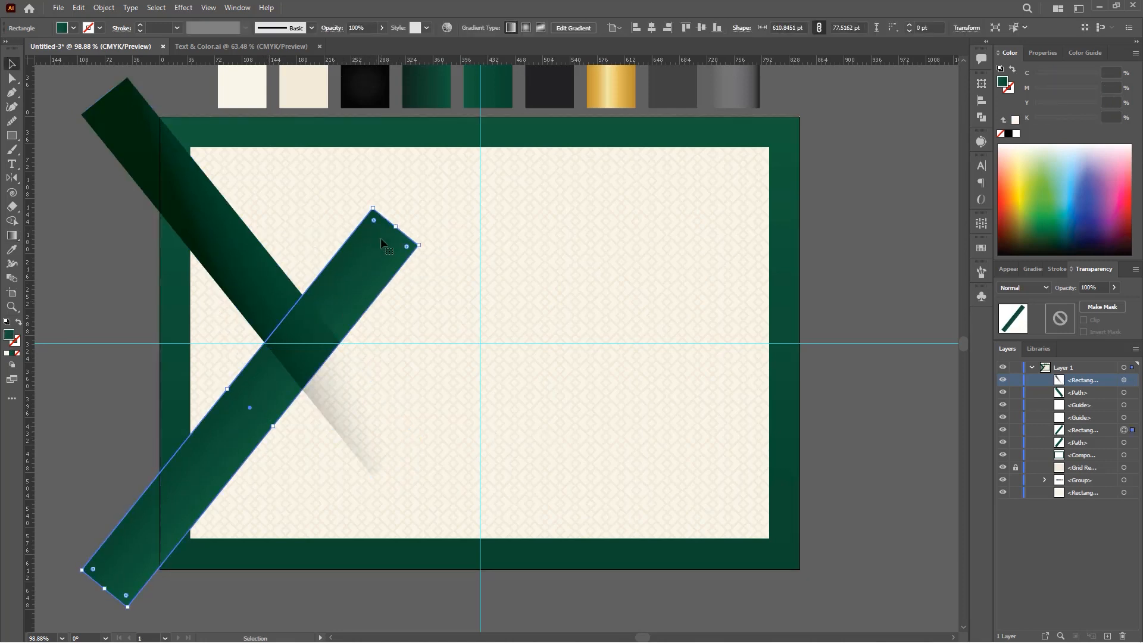
{"action": "key", "text": "i"}
{"action": "left_click", "coordinate": [367, 380]}
- Redraw the lower shadow strip's gradient so the shadow is darkest beside the bands' tip and fades away from it
{"action": "key", "text": "g"}
{"action": "mouse_move", "coordinate": [296, 243]}
{"action": "left_mouse_down"}
{"action": "mouse_move", "coordinate": [339, 298]}
{"action": "mouse_move", "coordinate": [352, 332]}
{"action": "mouse_move", "coordinate": [334, 350]}
{"action": "mouse_move", "coordinate": [357, 375]}
{"action": "left_mouse_up"}
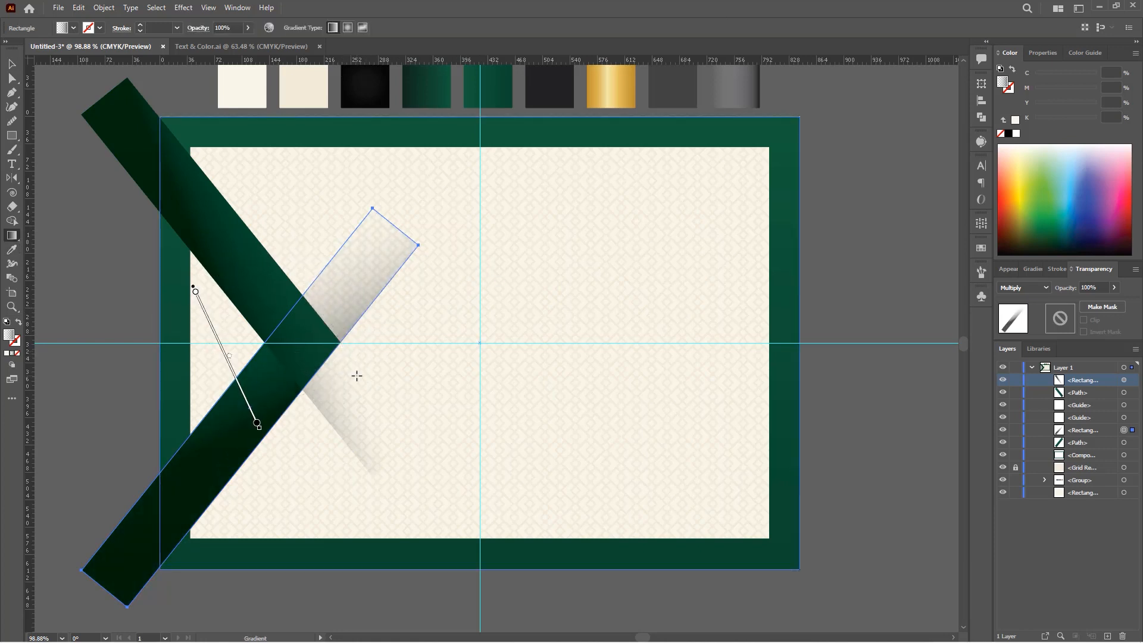
{"action": "key", "text": "v"}
{"action": "left_click", "coordinate": [523, 303]}
{"action": "left_click", "coordinate": [353, 288]}
{"action": "key", "text": "g"}
{"action": "mouse_move", "coordinate": [287, 313]}
{"action": "left_mouse_down"}
{"action": "mouse_move", "coordinate": [332, 408]}
{"action": "mouse_move", "coordinate": [329, 388]}
{"action": "left_mouse_up"}
{"action": "key", "text": "v"}
{"action": "left_click", "coordinate": [493, 281]}
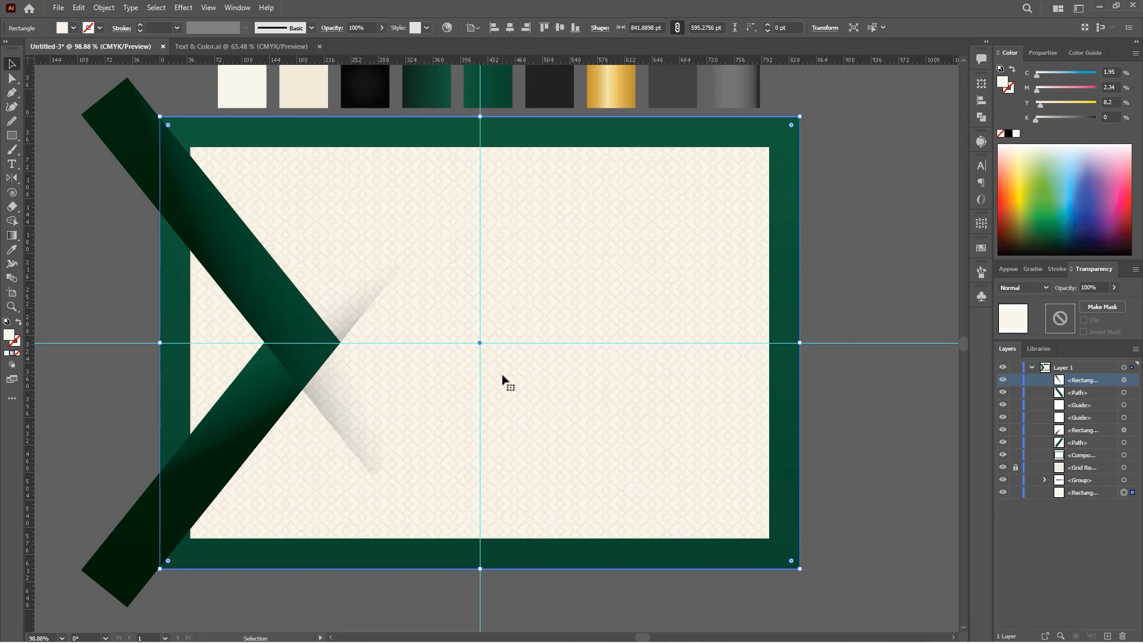
- Redraw the upper shadow strip's gradient so its shadow fades out below the bands' tip
{"action": "left_click", "coordinate": [368, 412]}
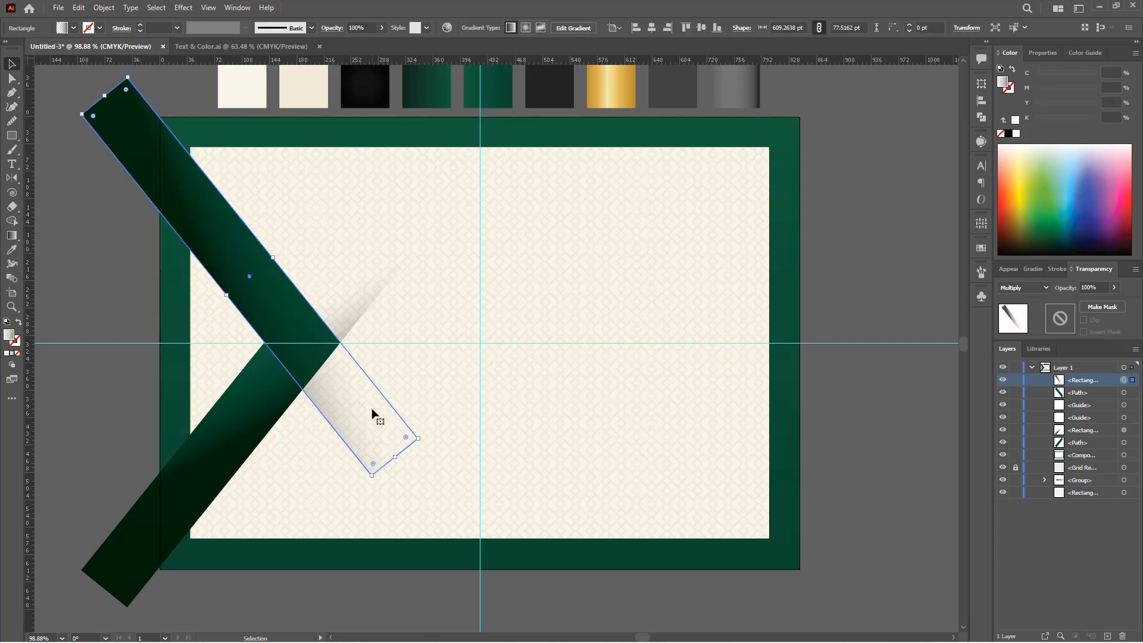
{"action": "key", "text": "g"}
{"action": "mouse_move", "coordinate": [332, 445]}
{"action": "left_mouse_down"}
{"action": "mouse_move", "coordinate": [373, 352]}
{"action": "mouse_move", "coordinate": [355, 309]}
{"action": "left_mouse_up"}
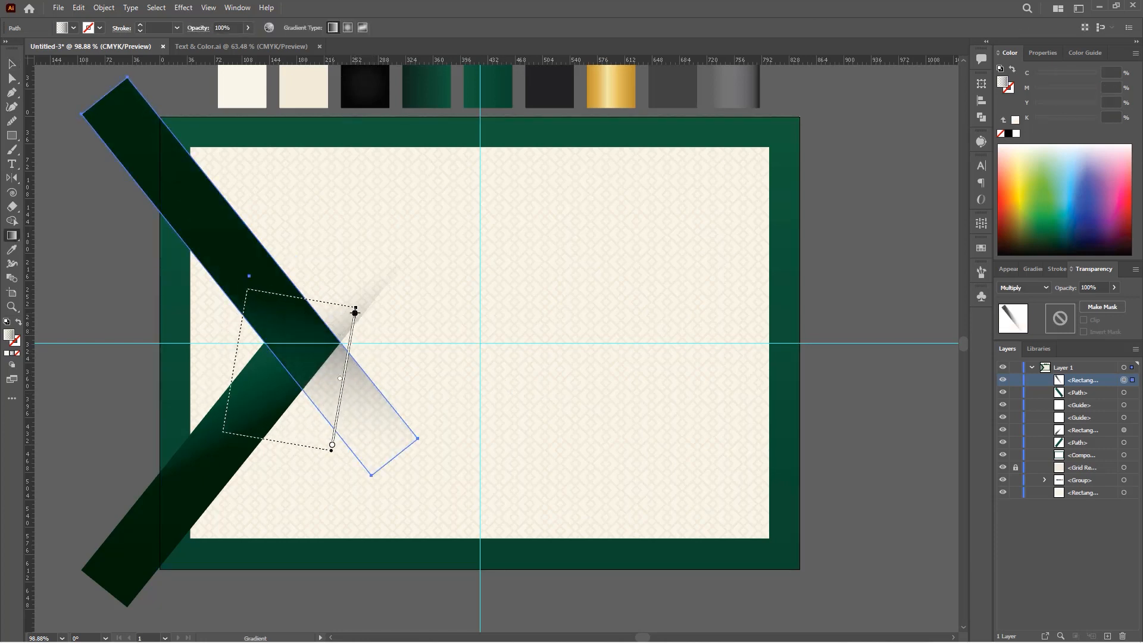
{"action": "key", "text": "v"}
{"action": "left_click", "coordinate": [461, 360]}
{"action": "left_click", "coordinate": [345, 402]}
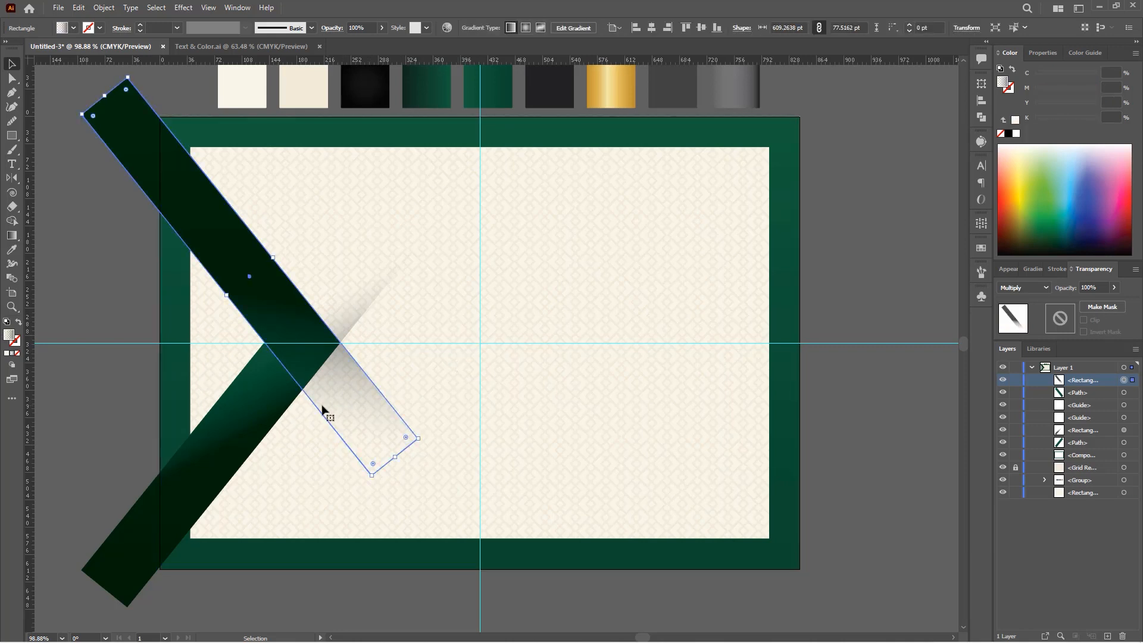
{"action": "key", "text": "g"}
{"action": "left_click_drag", "start_coordinate": [270, 378], "coordinate": [316, 289]}
{"action": "key", "text": "v"}
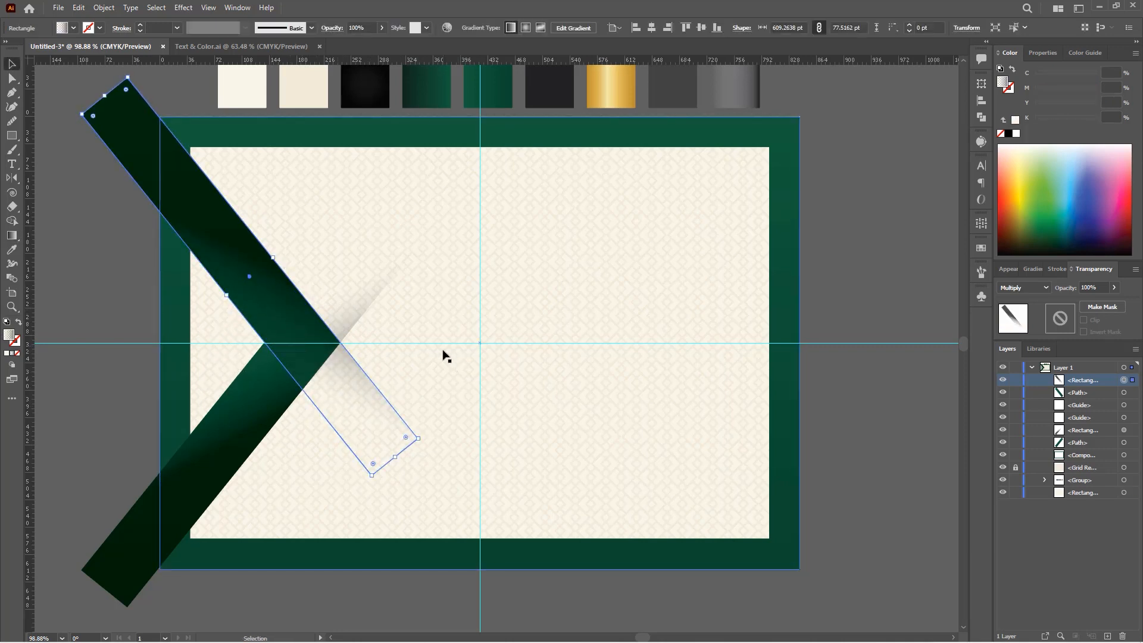
{"action": "left_click", "coordinate": [443, 354]}
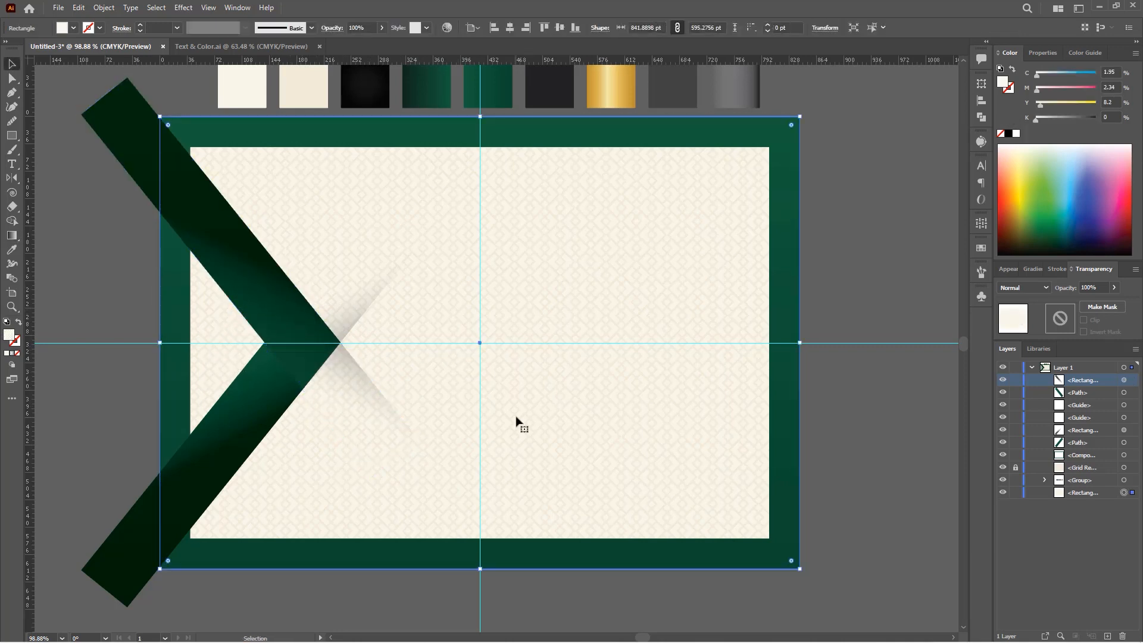
- Apply a drop shadow to both trimmed green bands with an X offset of -7 pt, Y offset of 7 pt and blur of 5 pt
{"action": "left_click", "coordinate": [264, 369]}
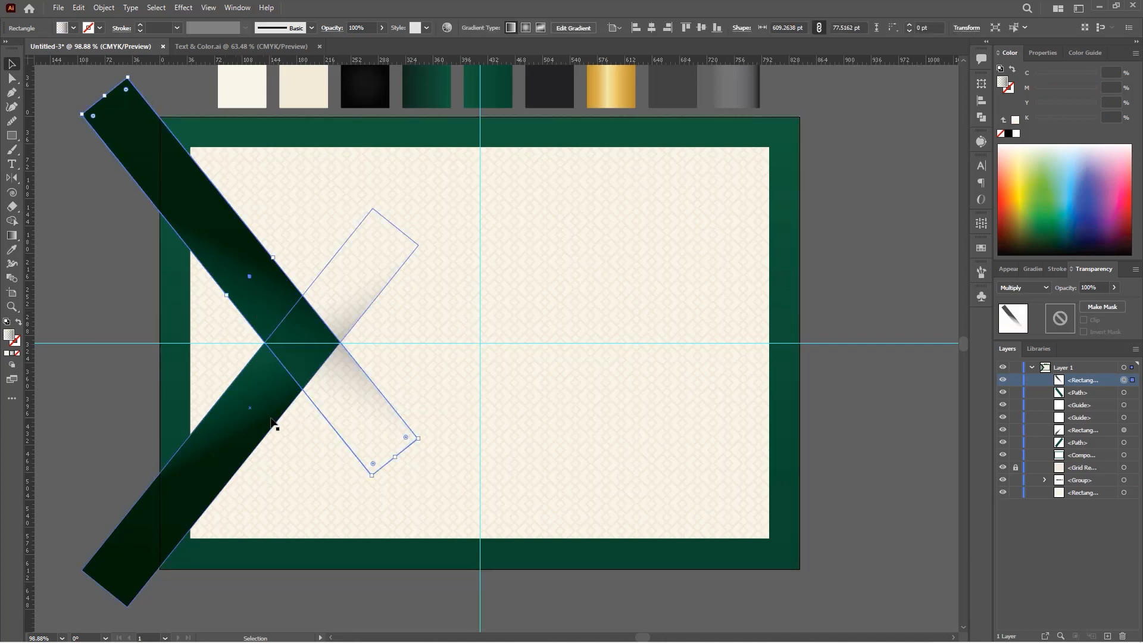
{"action": "left_click", "coordinate": [1123, 393]}
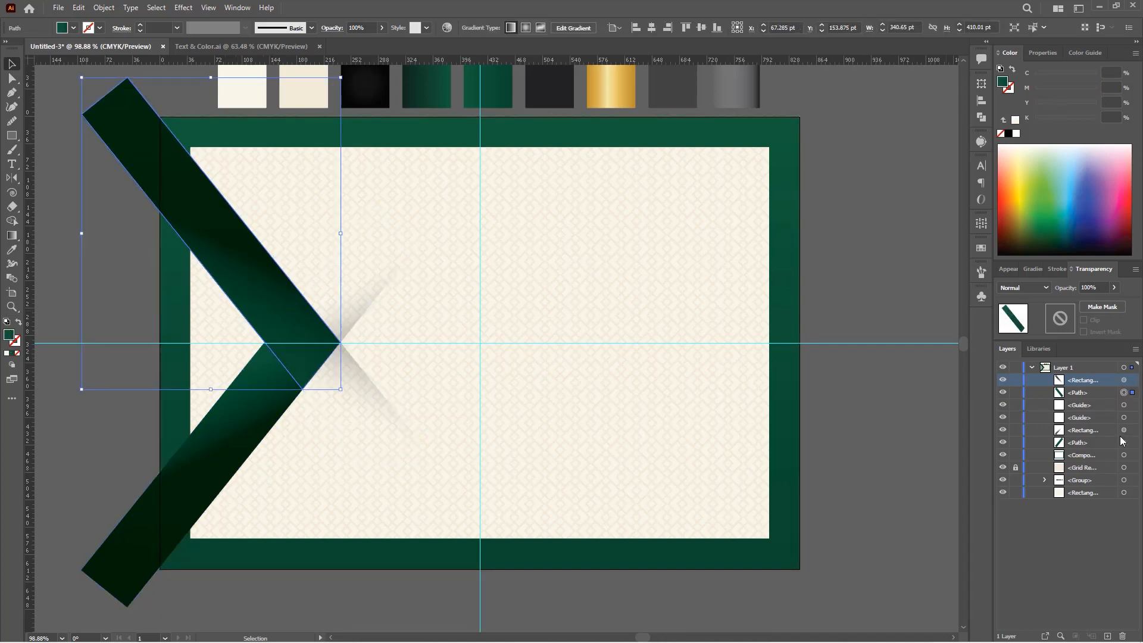
{"action": "left_click", "coordinate": [1123, 442], "text": "shift"}
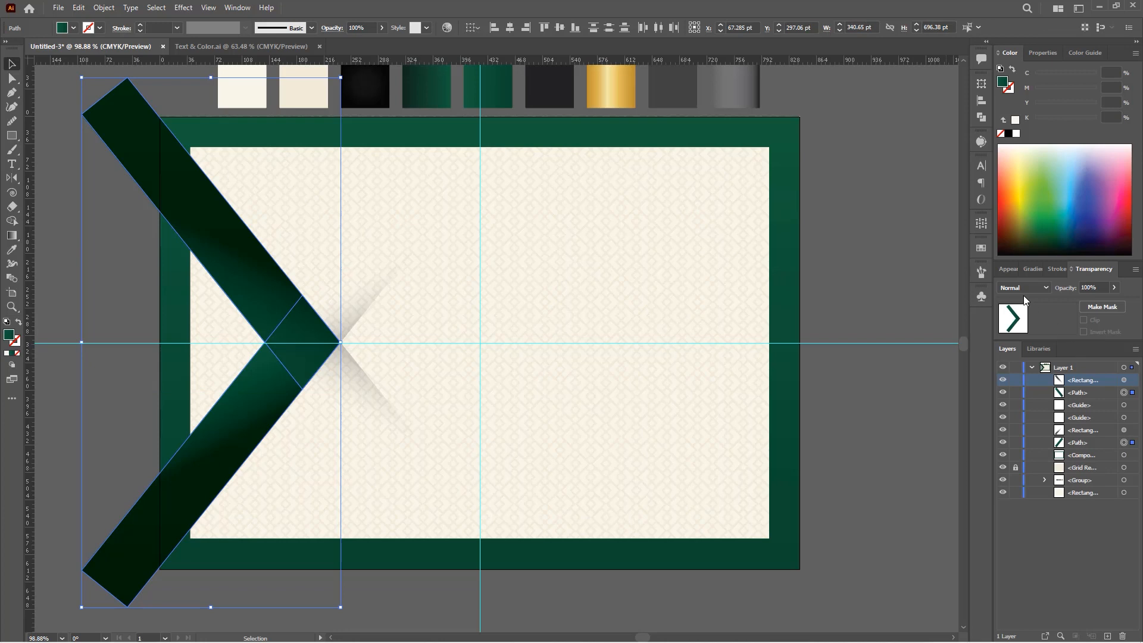
{"action": "left_click", "coordinate": [1014, 274]}
{"action": "left_click", "coordinate": [1035, 467]}
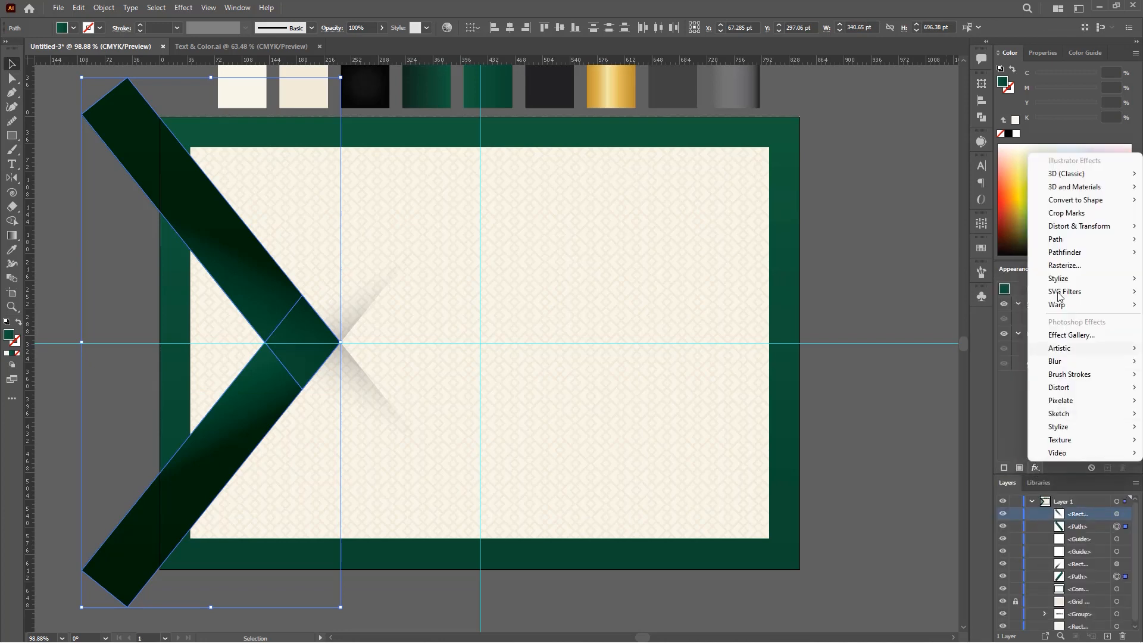
{"action": "mouse_move", "coordinate": [1060, 283]}
{"action": "left_click", "coordinate": [976, 284]}
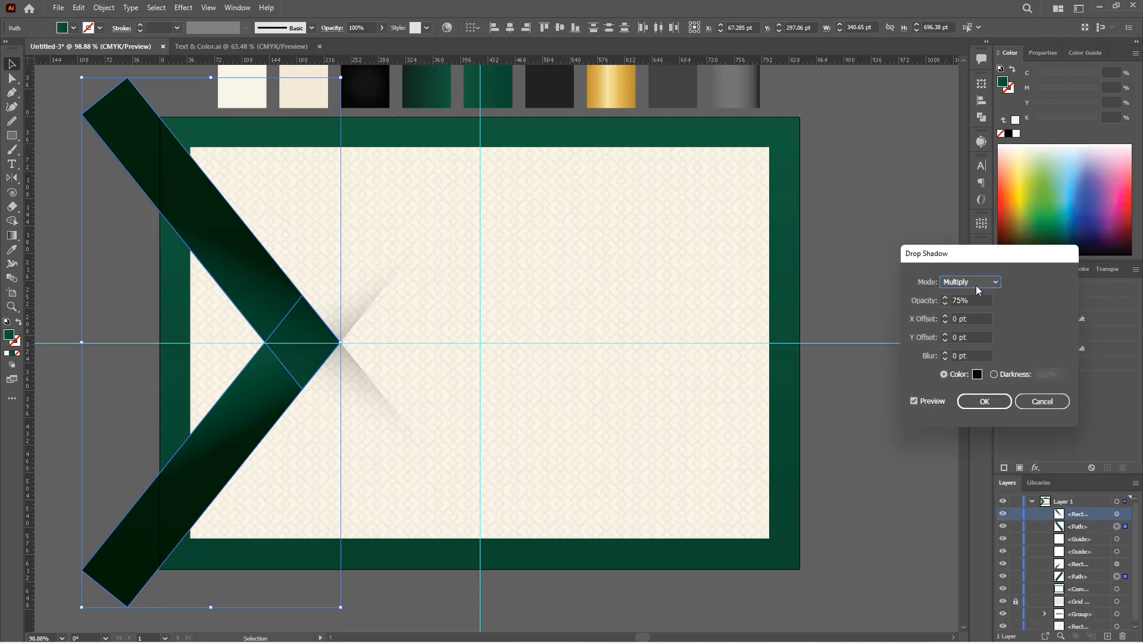
{"action": "left_click", "coordinate": [967, 320]}
{"action": "type", "text": "-7"}
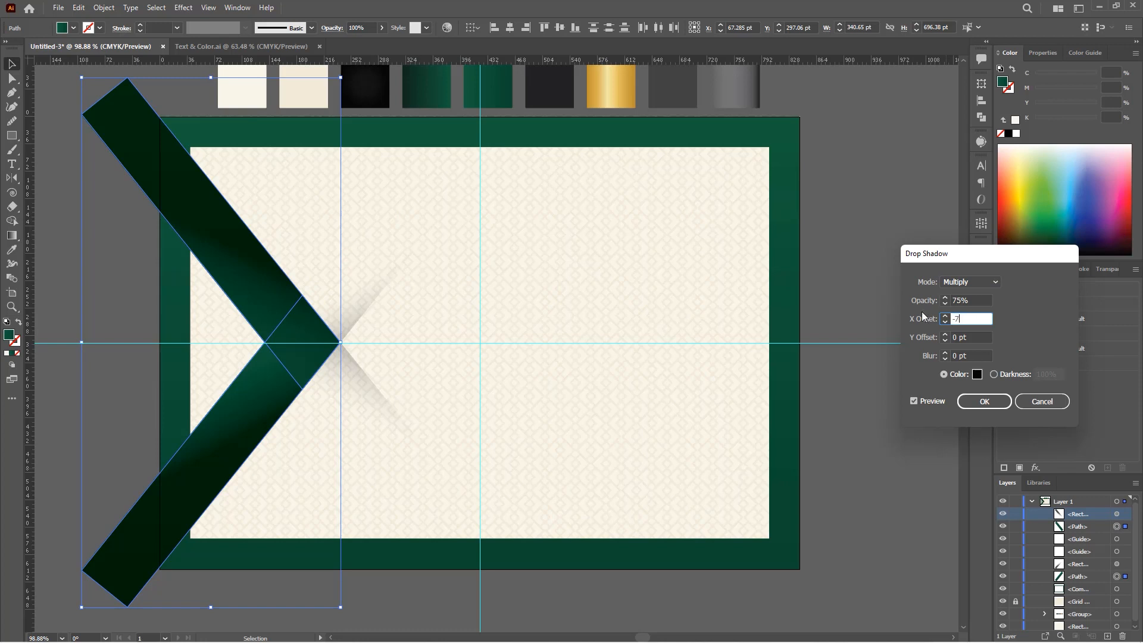
{"action": "key", "text": "Tab"}
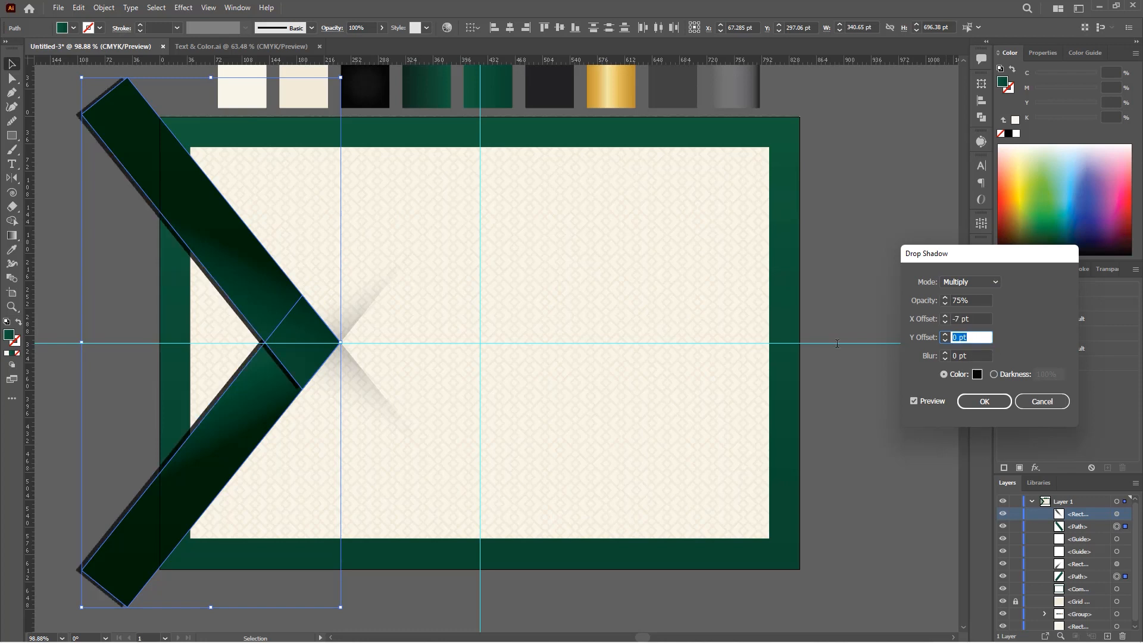
{"action": "type", "text": "7"}
{"action": "key", "text": "Tab"}
{"action": "type", "text": "5"}
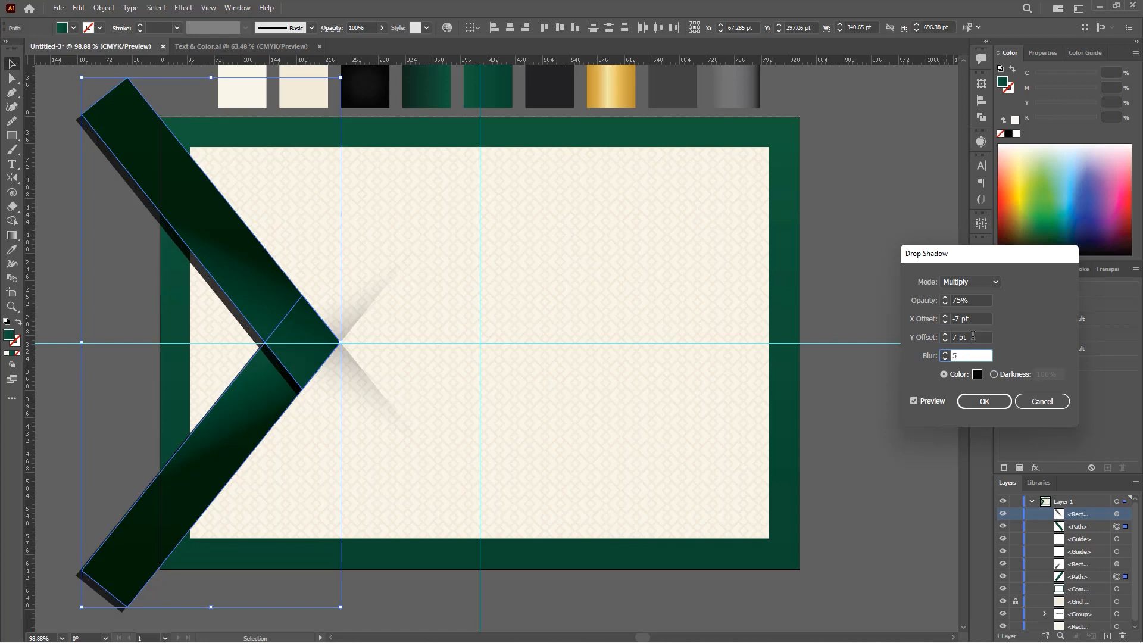
{"action": "key", "text": "shift+Tab"}
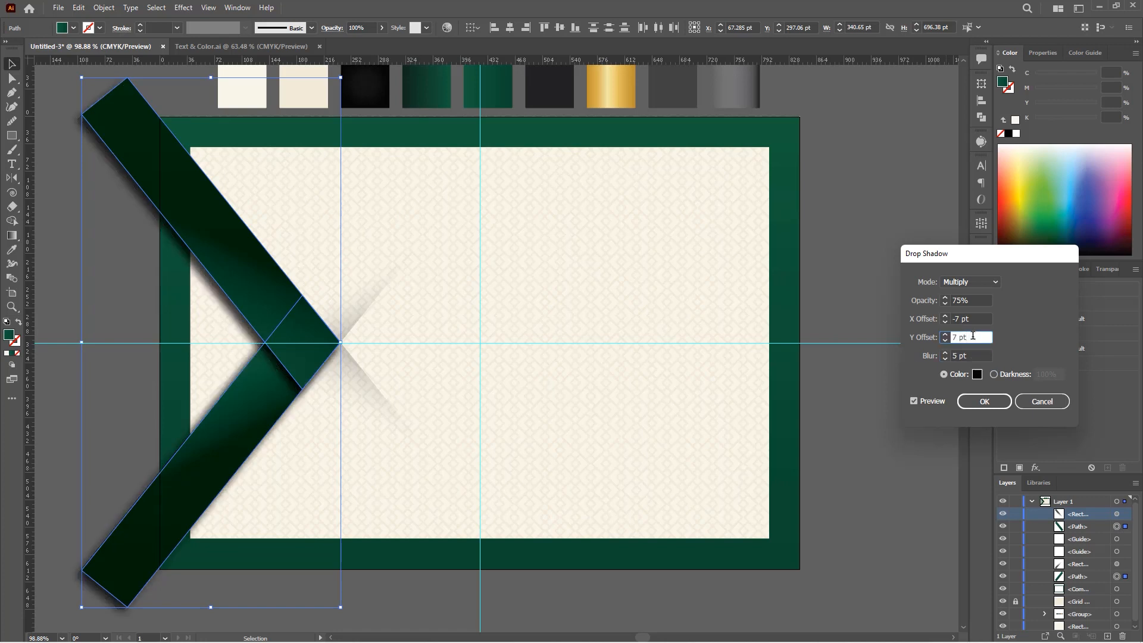
{"action": "left_click", "coordinate": [984, 402]}
{"action": "left_click", "coordinate": [854, 287]}
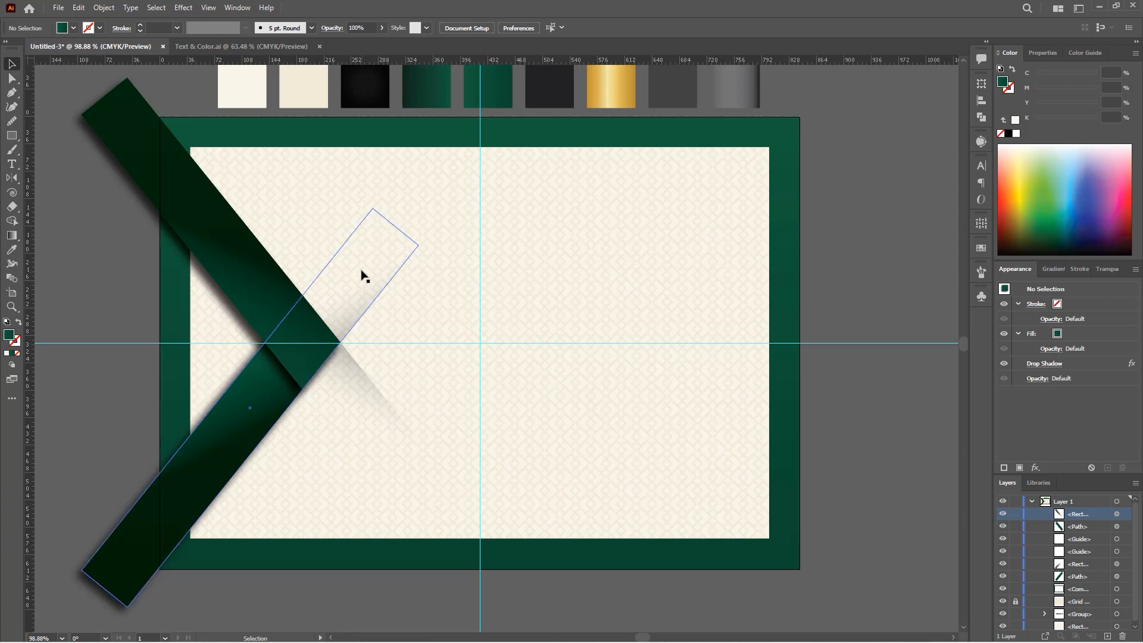
- Lock the green frame and the background rectangle, leaving only the left bands and their shadow strips selected
{"action": "left_click", "coordinate": [1015, 589]}
{"action": "left_click_drag", "start_coordinate": [95, 189], "coordinate": [393, 339]}
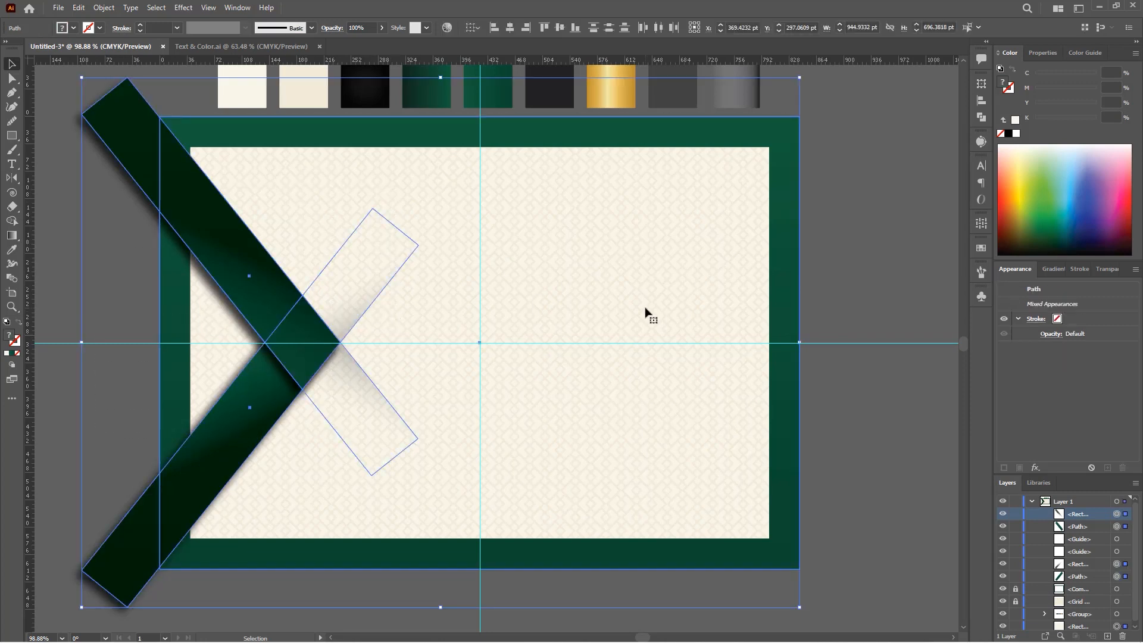
{"action": "scroll", "coordinate": [1072, 565], "scroll_direction": "down", "scroll_amount": 1}
{"action": "left_click", "coordinate": [1015, 623]}
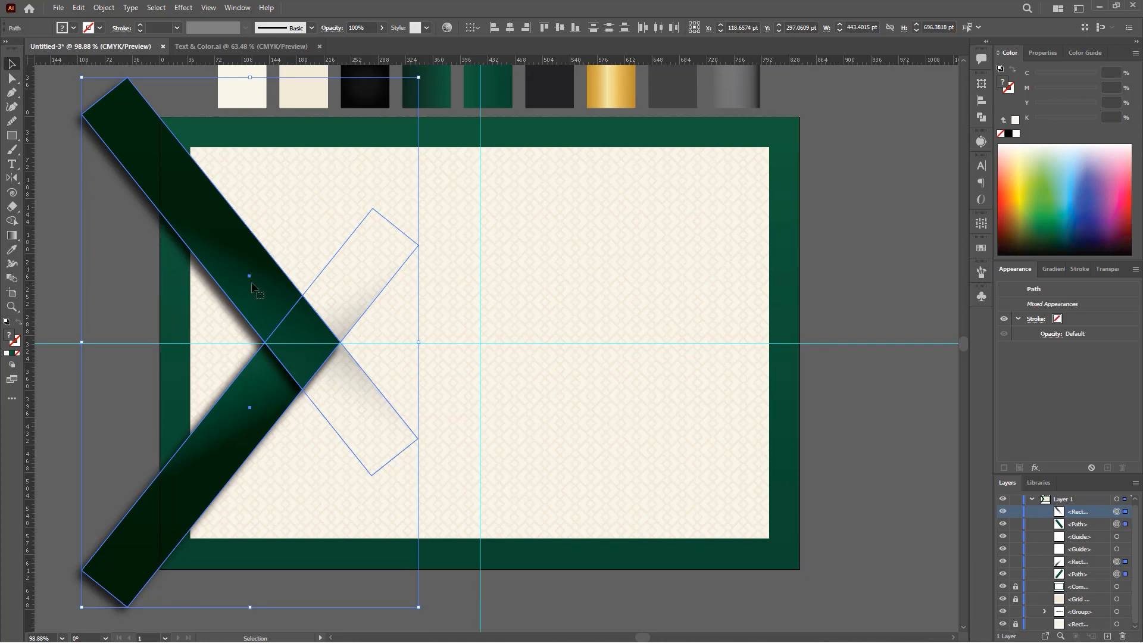
- Reflect a copy of the selected bands and shadow strips vertically across the page's vertical centre guide
{"action": "left_click", "coordinate": [11, 177]}
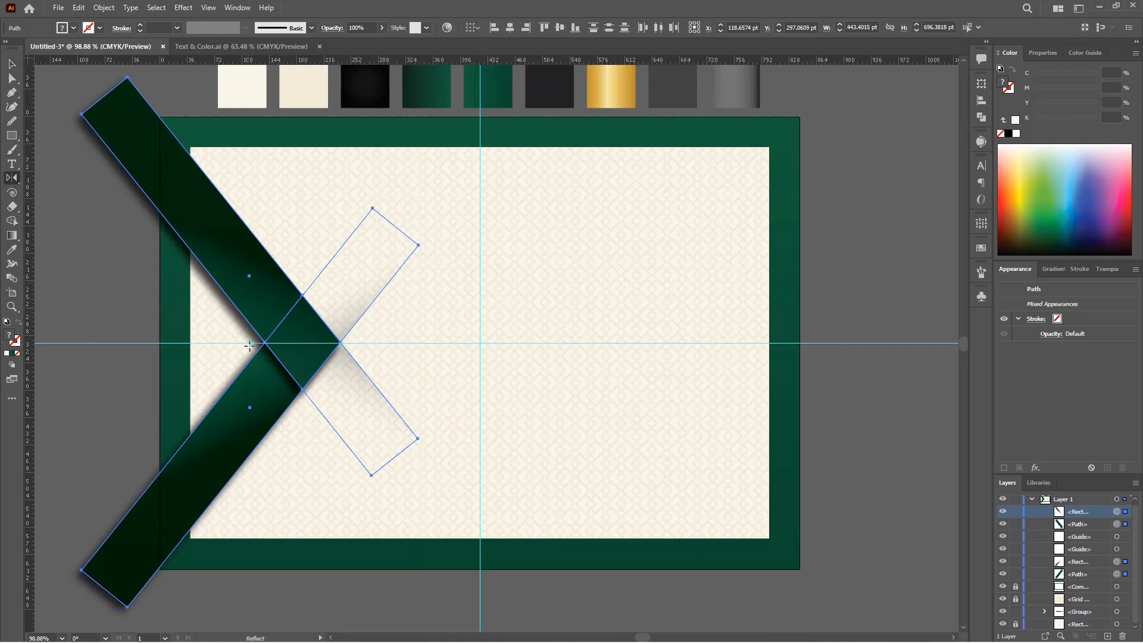
{"action": "left_click", "coordinate": [480, 302], "text": "alt"}
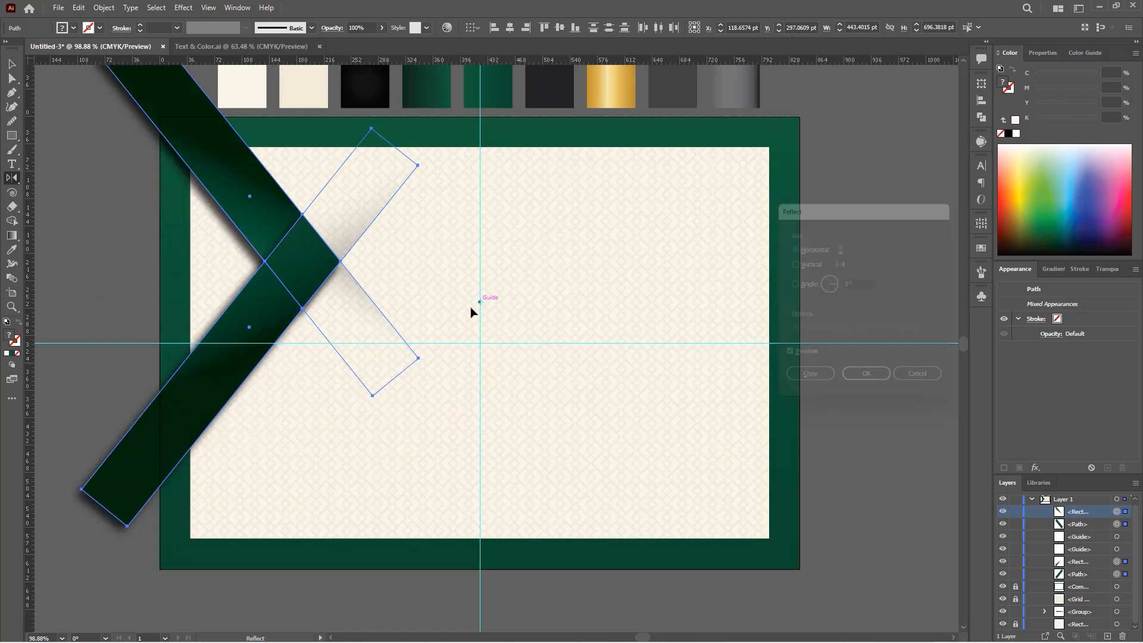
{"action": "left_click", "coordinate": [801, 262]}
{"action": "left_click", "coordinate": [818, 384]}
{"action": "key", "text": "v"}
{"action": "left_click", "coordinate": [915, 301]}
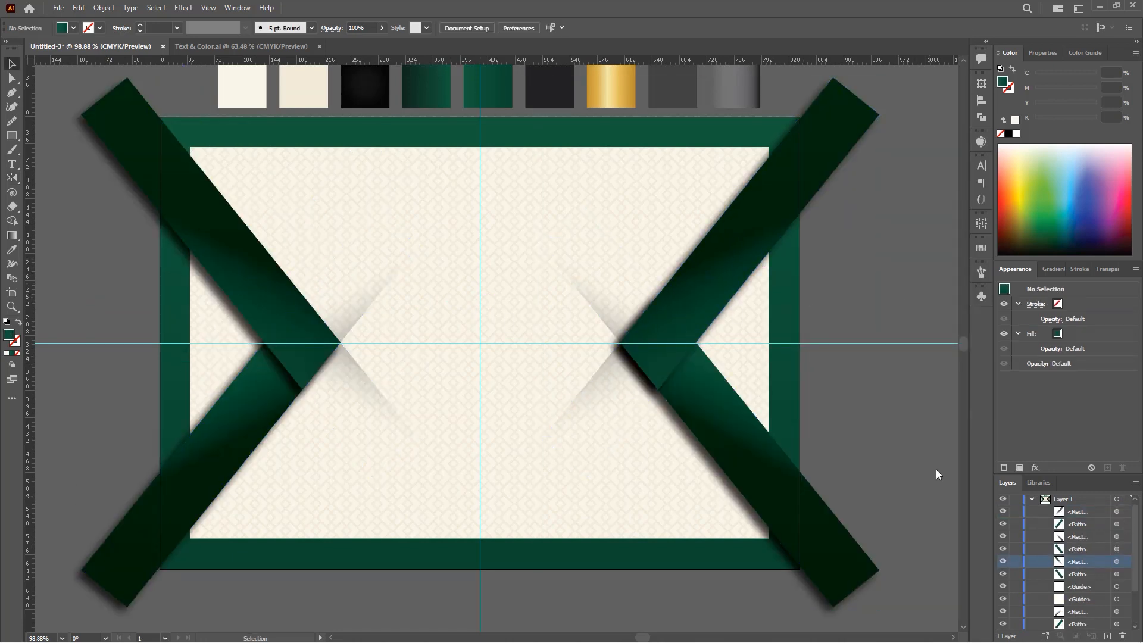
- Reverse the drop shadow's X offset on both mirrored green bands so the shadow falls toward the page's outer edge
{"action": "left_click", "coordinate": [740, 438]}
{"action": "left_click", "coordinate": [1117, 575]}
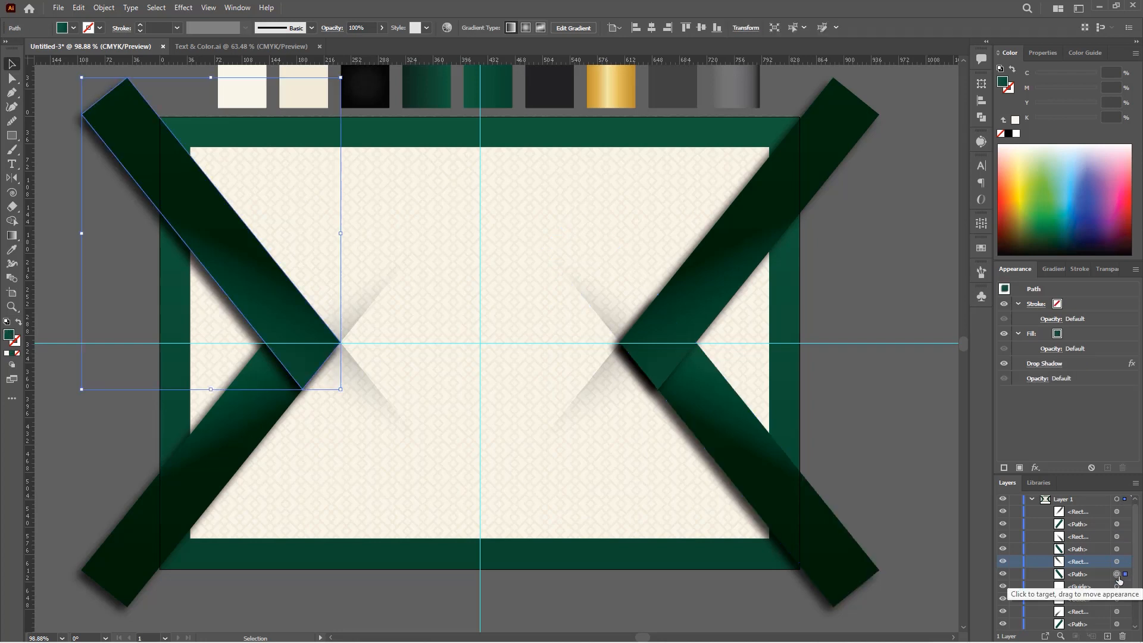
{"action": "left_click", "coordinate": [1116, 524]}
{"action": "left_click", "coordinate": [1117, 549], "text": "shift"}
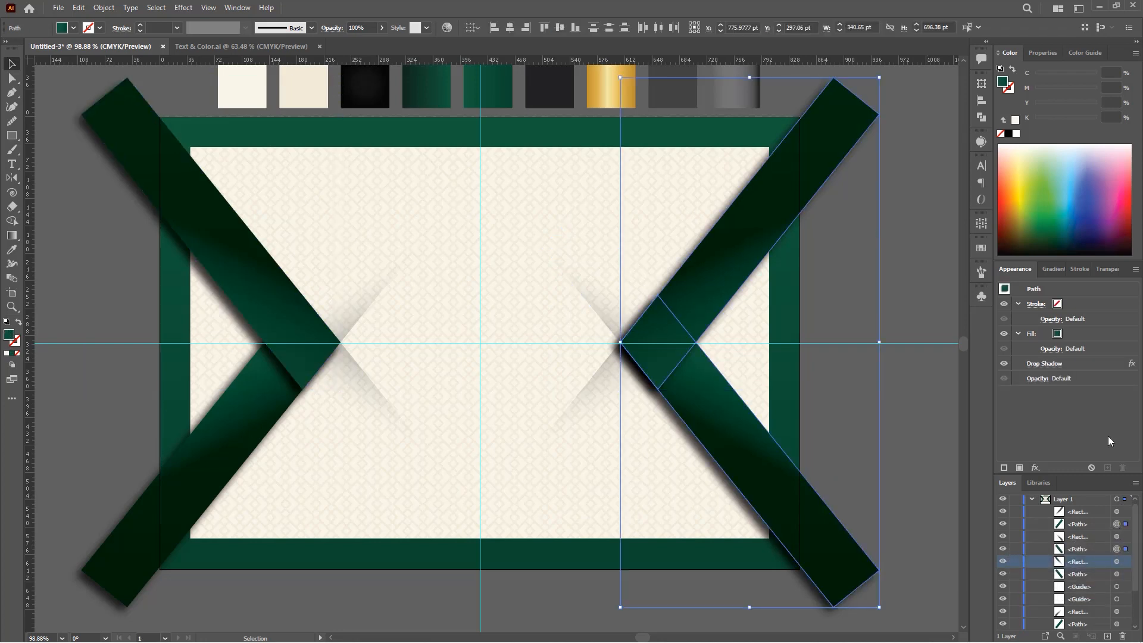
{"action": "left_click", "coordinate": [1044, 363]}
{"action": "double_click", "coordinate": [956, 318]}
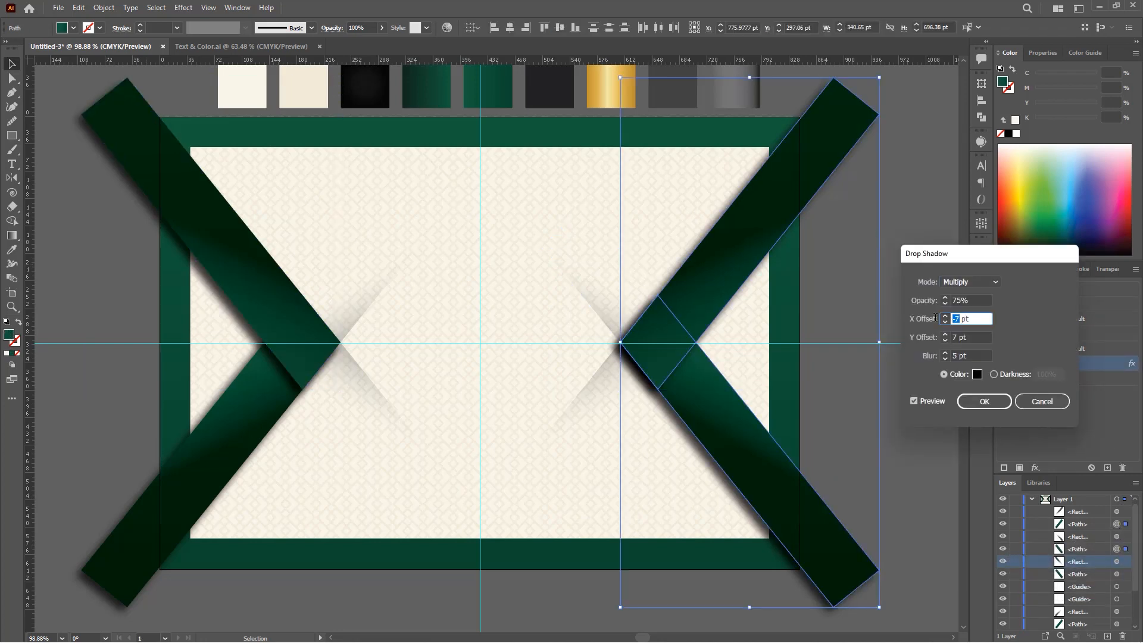
{"action": "left_click", "coordinate": [985, 401]}
{"action": "left_click", "coordinate": [900, 295]}
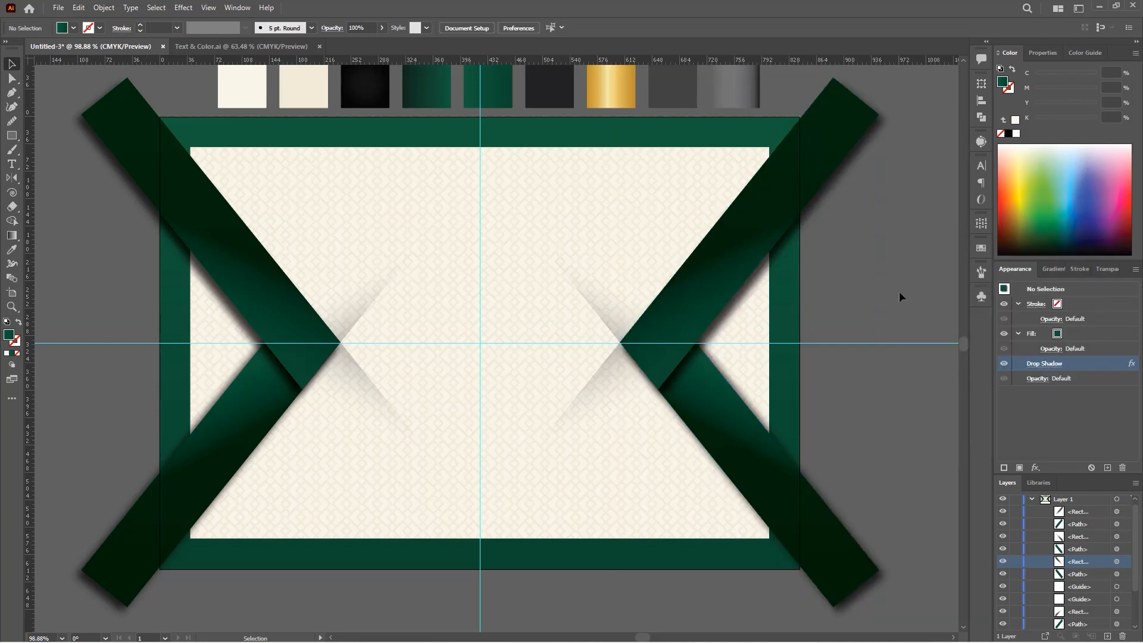
- Switch on Trim View and bring in the certificate text group from Text & Color.ai, centred horizontally and vertically on the page
{"action": "left_click", "coordinate": [209, 7]}
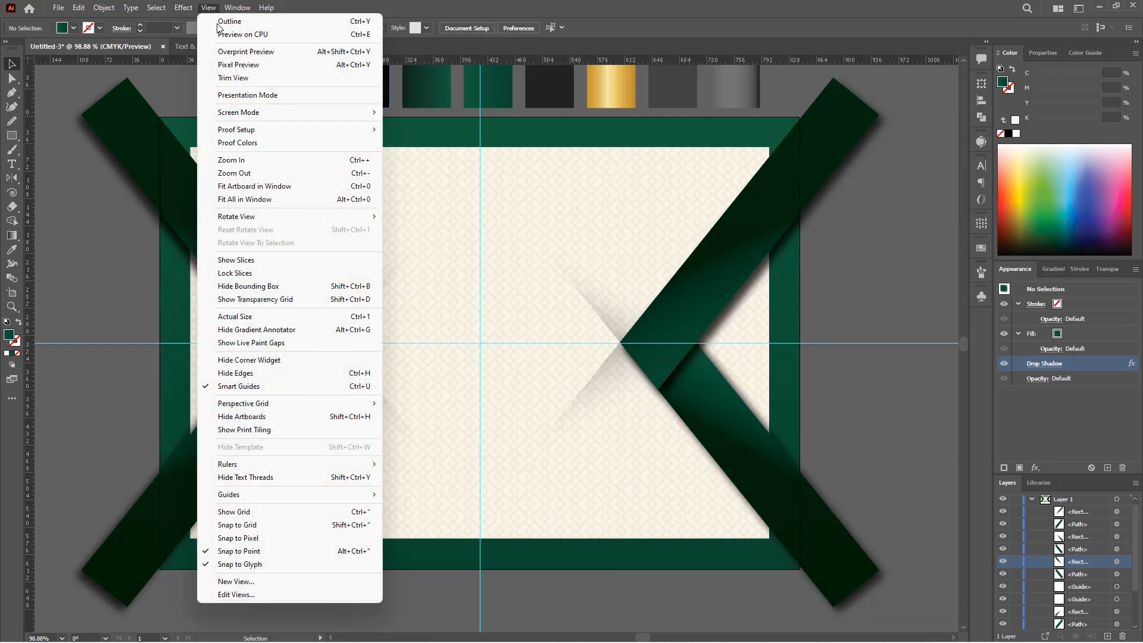
{"action": "left_click", "coordinate": [234, 81]}
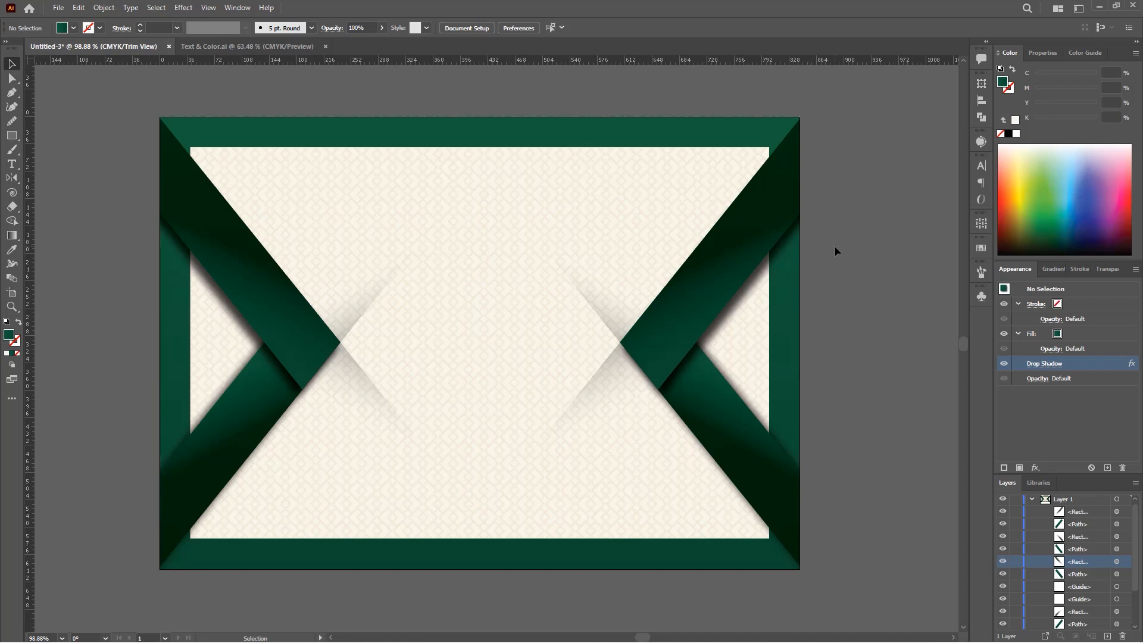
{"action": "left_click", "coordinate": [247, 45]}
{"action": "left_click_drag", "start_coordinate": [456, 281], "coordinate": [470, 309]}
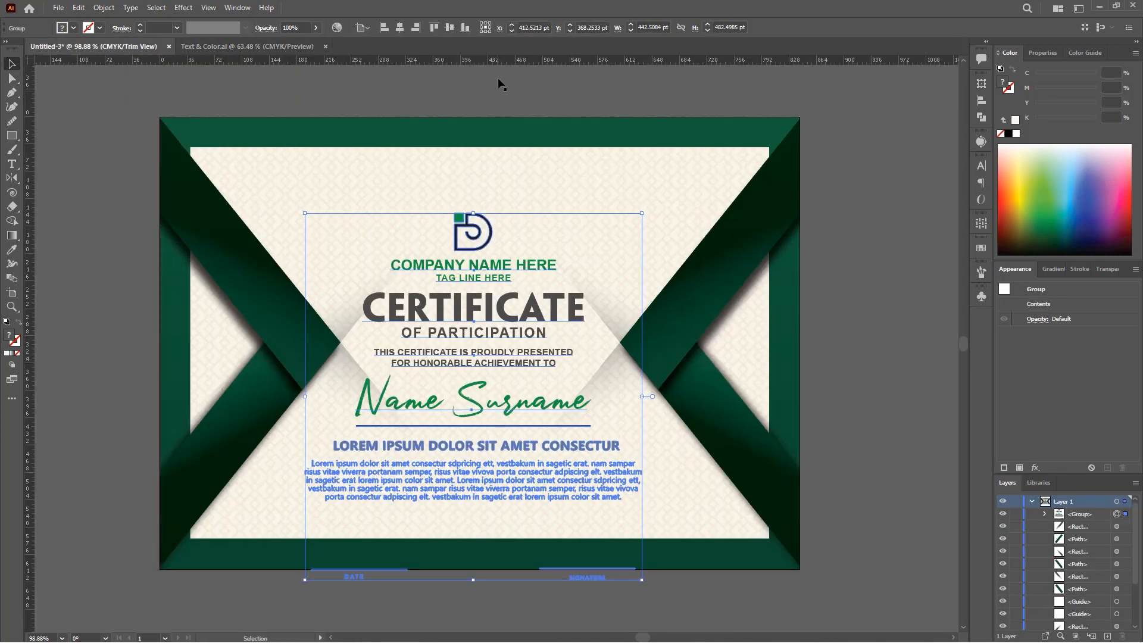
{"action": "left_click", "coordinate": [402, 28]}
{"action": "left_click", "coordinate": [449, 27]}
{"action": "left_click", "coordinate": [854, 176]}
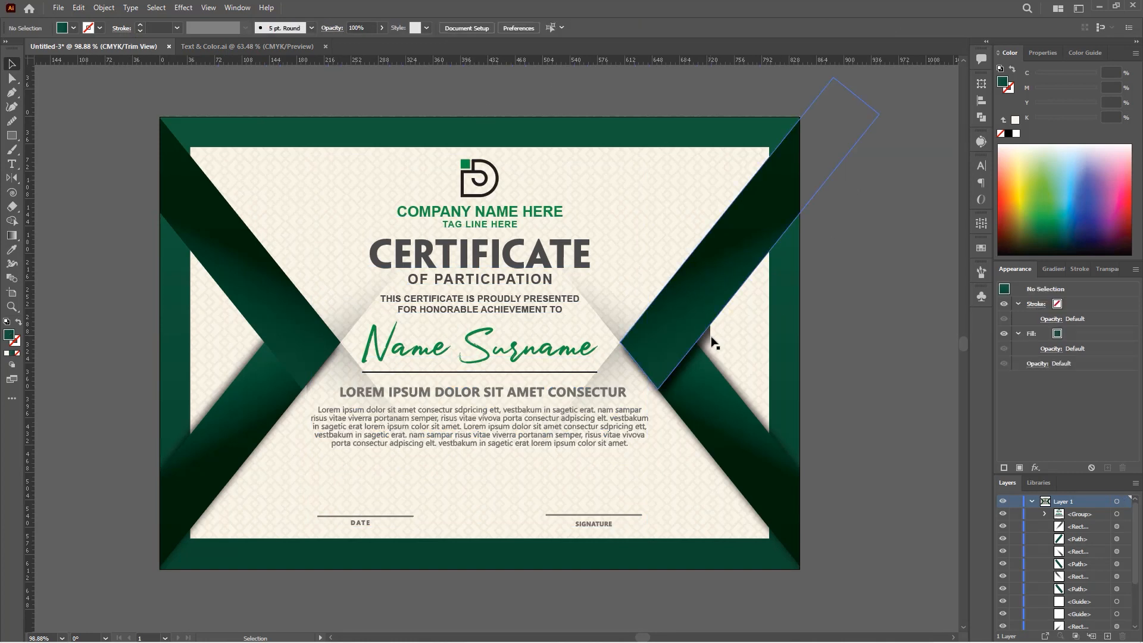
- Draw a green circle about 104 pt across between the date and signature lines, centred on the page, and leave Trim View
{"action": "key", "text": "z"}
{"action": "left_click_drag", "start_coordinate": [507, 379], "coordinate": [534, 378]}
{"action": "key", "text": "v"}
{"action": "left_click_drag", "start_coordinate": [12, 135], "coordinate": [53, 160]}
{"action": "left_click_drag", "start_coordinate": [474, 514], "coordinate": [525, 565]}
{"action": "key", "text": "v"}
{"action": "left_click", "coordinate": [652, 27]}
{"action": "left_click_drag", "start_coordinate": [477, 565], "coordinate": [480, 560]}
{"action": "left_click", "coordinate": [207, 7]}
{"action": "left_click", "coordinate": [216, 79]}
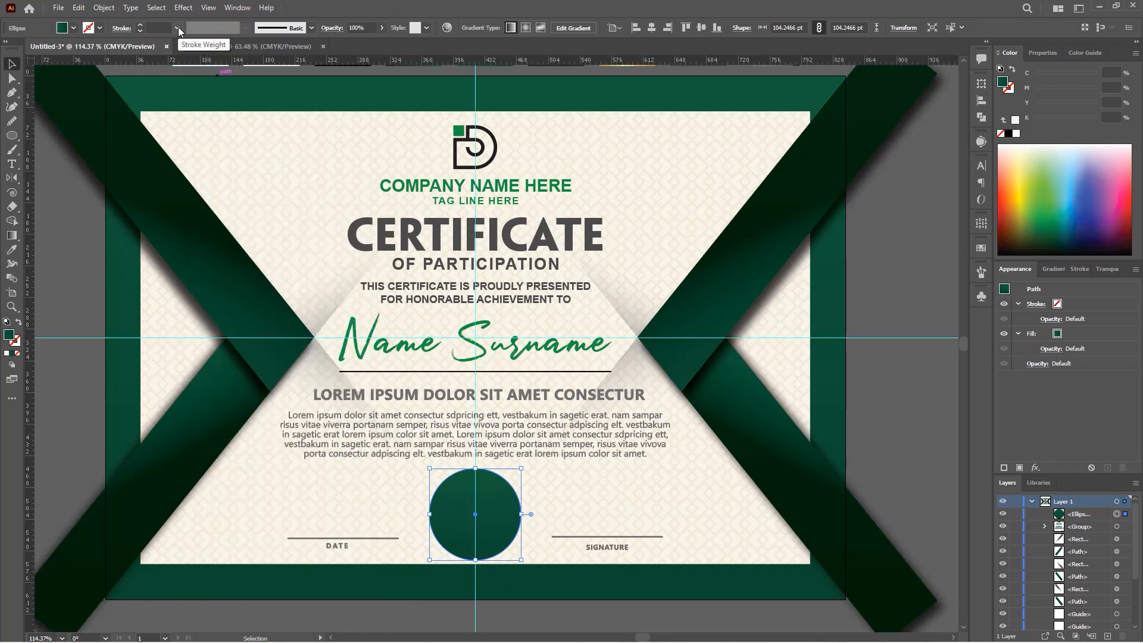
- Apply a Zig Zag effect to the circle with absolute size 3 pt, 8 ridges per segment and smooth points
{"action": "left_click", "coordinate": [104, 7]}
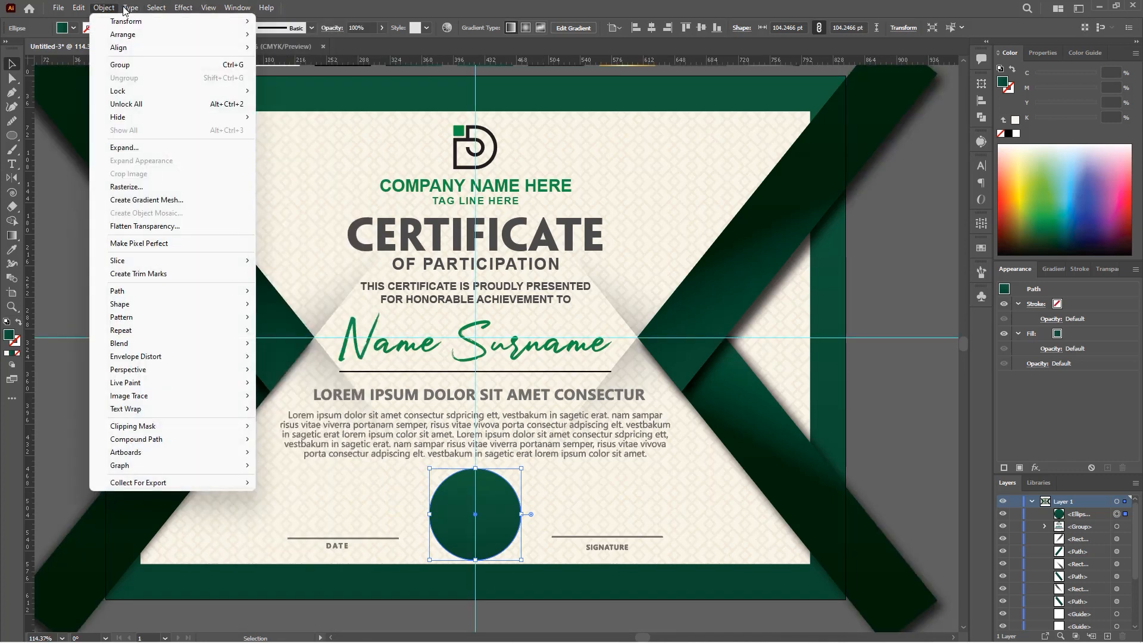
{"action": "mouse_move", "coordinate": [178, 8]}
{"action": "mouse_move", "coordinate": [263, 106]}
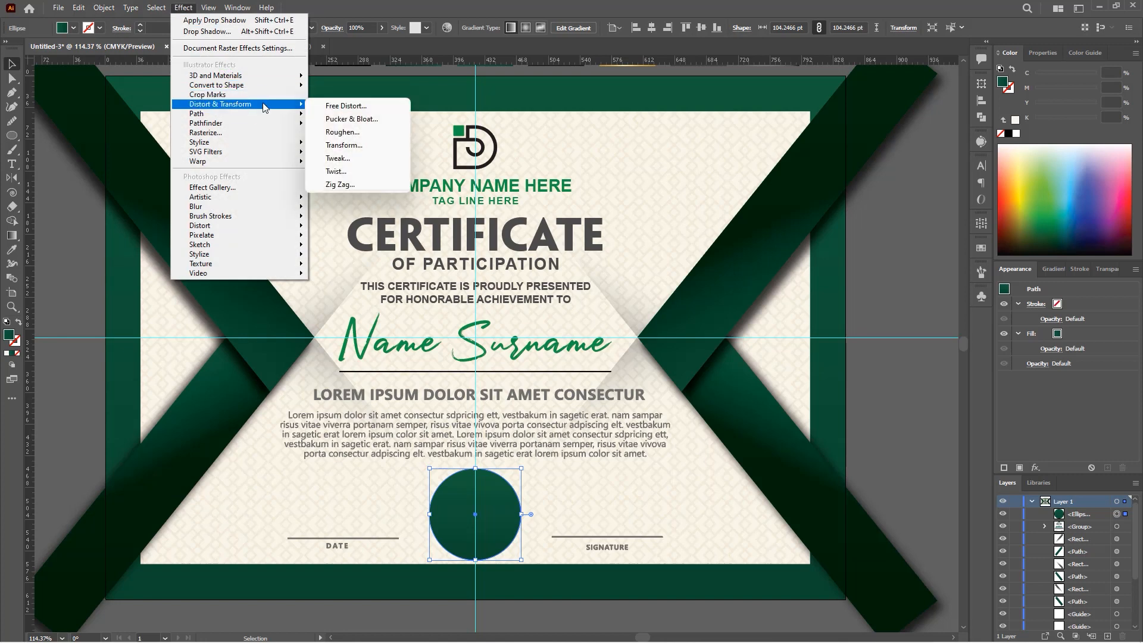
{"action": "left_click", "coordinate": [351, 184]}
{"action": "left_click_drag", "start_coordinate": [546, 305], "coordinate": [543, 304]}
{"action": "left_click", "coordinate": [550, 377]}
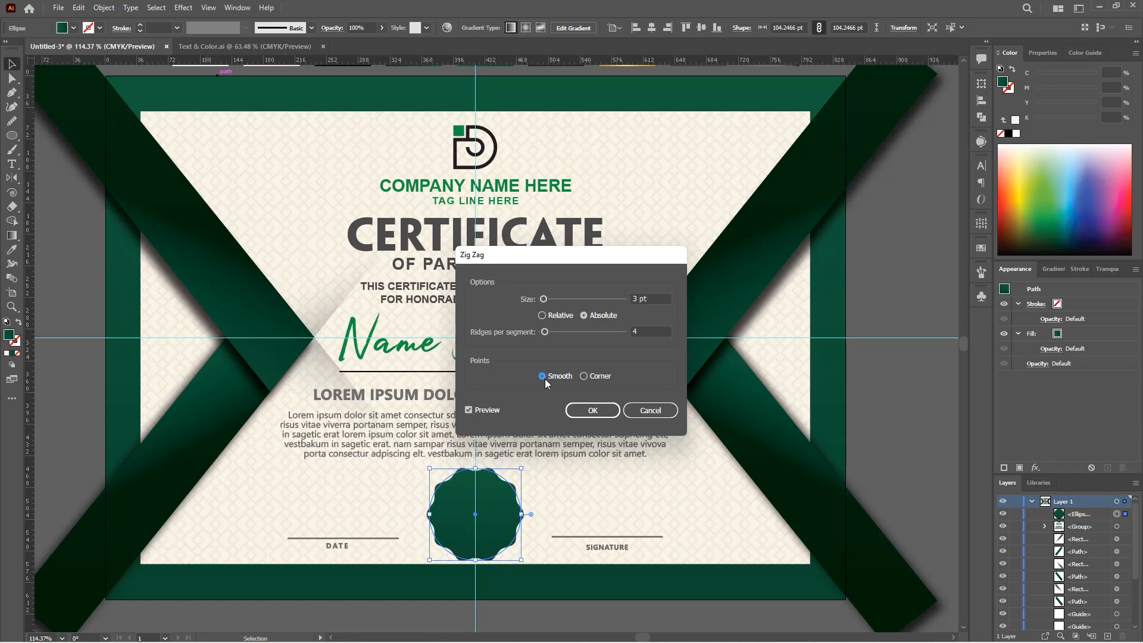
{"action": "mouse_move", "coordinate": [543, 299]}
{"action": "left_mouse_down"}
{"action": "mouse_move", "coordinate": [548, 332]}
{"action": "mouse_move", "coordinate": [544, 300]}
{"action": "left_mouse_up"}
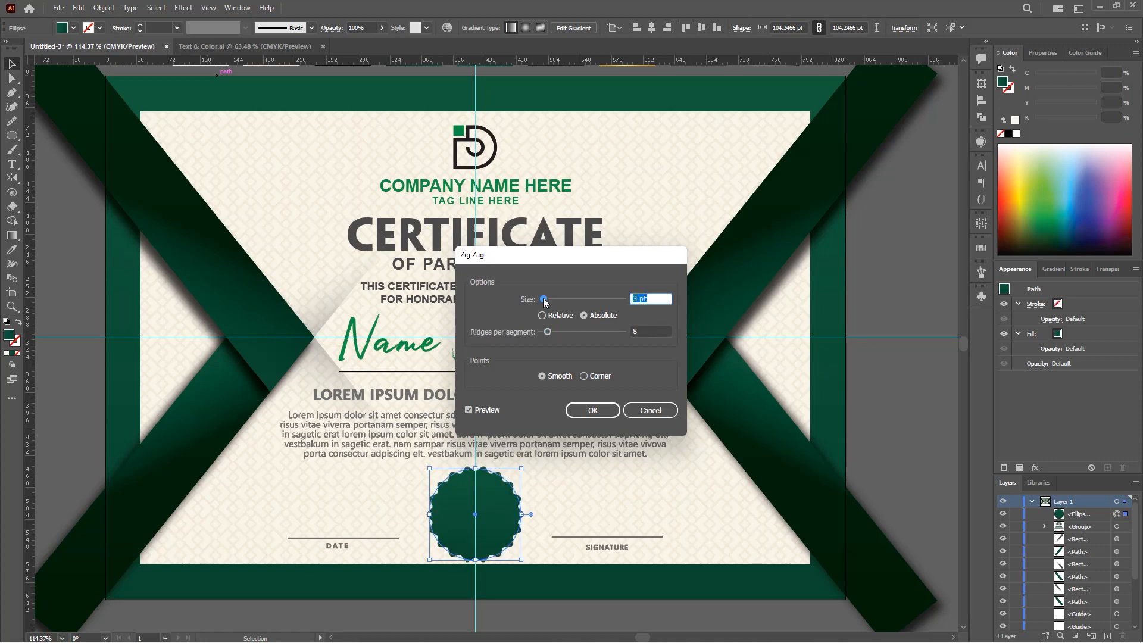
{"action": "left_click", "coordinate": [592, 410]}
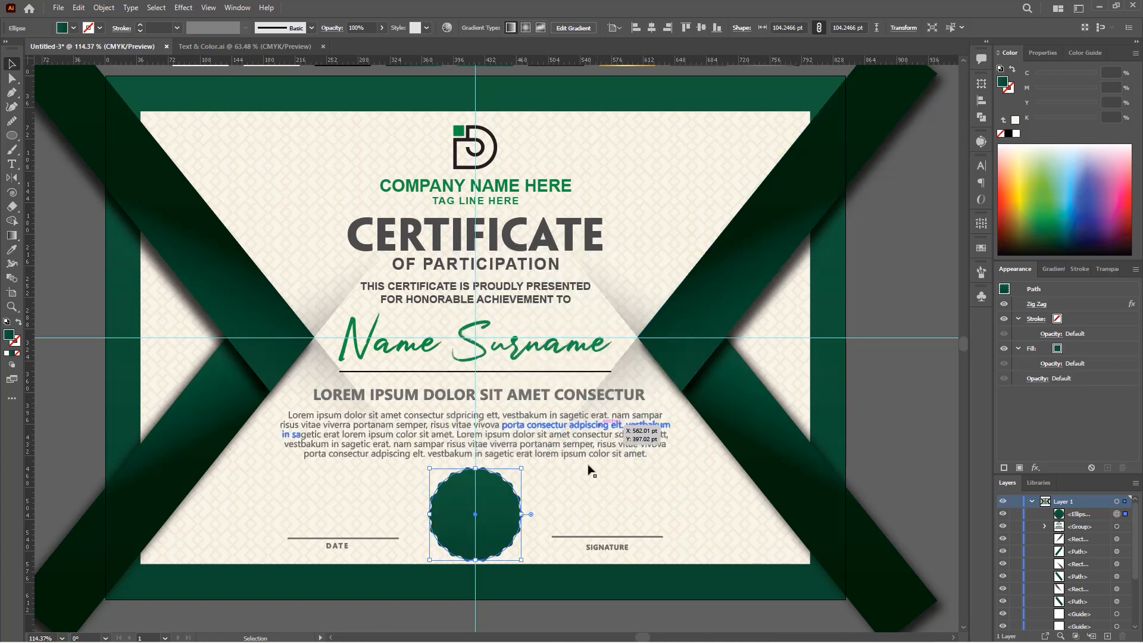
- Fill the scalloped seal with the gold gradient from the swatch above the page using the Eyedropper
{"action": "scroll", "coordinate": [467, 553], "scroll_direction": "up", "scroll_amount": 5, "text": "alt"}
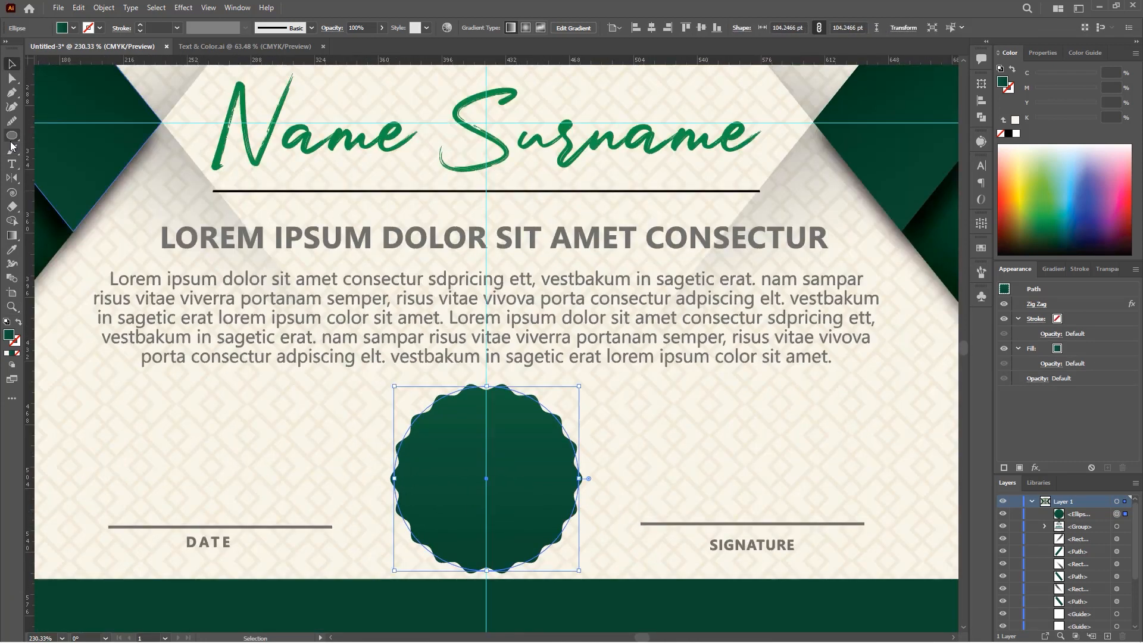
{"action": "left_click", "coordinate": [11, 307]}
{"action": "scroll", "coordinate": [534, 460], "scroll_direction": "down", "scroll_amount": 5}
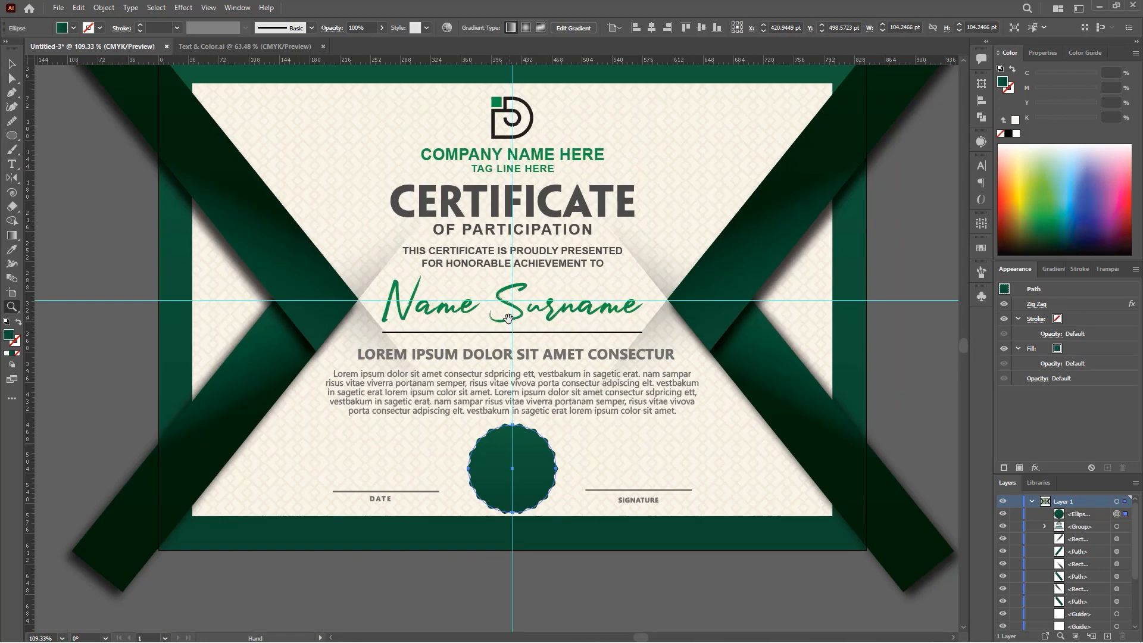
{"action": "left_click_drag", "start_coordinate": [508, 318], "coordinate": [457, 383]}
{"action": "key", "text": "v"}
{"action": "key", "text": "i"}
{"action": "left_click", "coordinate": [607, 91]}
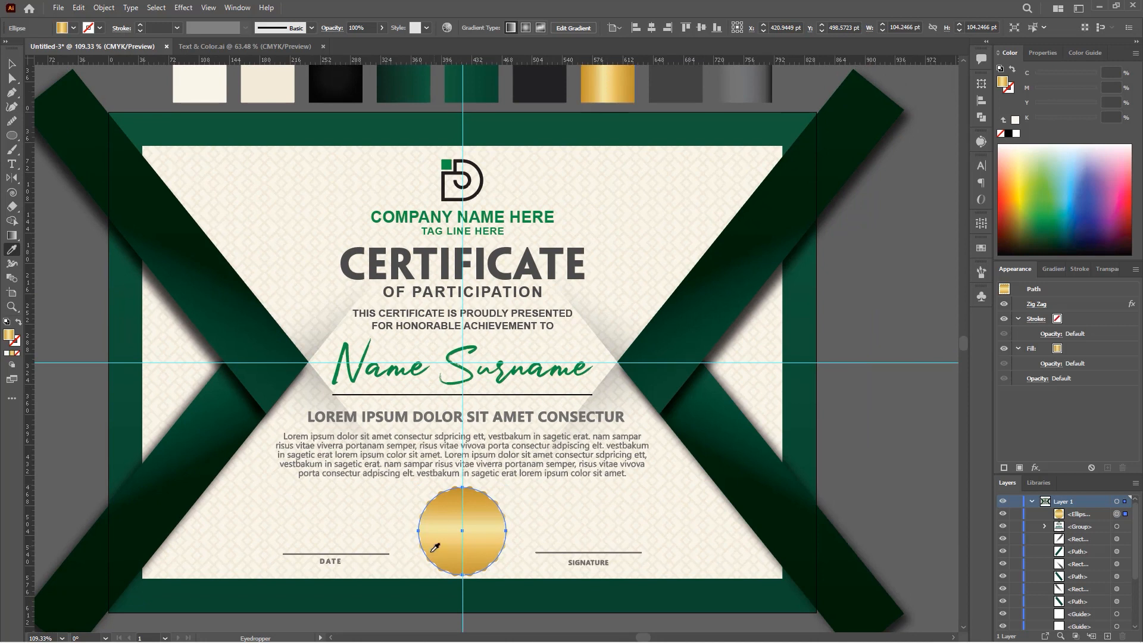
{"action": "key", "text": "v"}
- Draw a gold circle about 80 pt across inside the scalloped seal and select it together with the seal for alignment
{"action": "scroll", "coordinate": [494, 563], "scroll_direction": "up", "scroll_amount": 4}
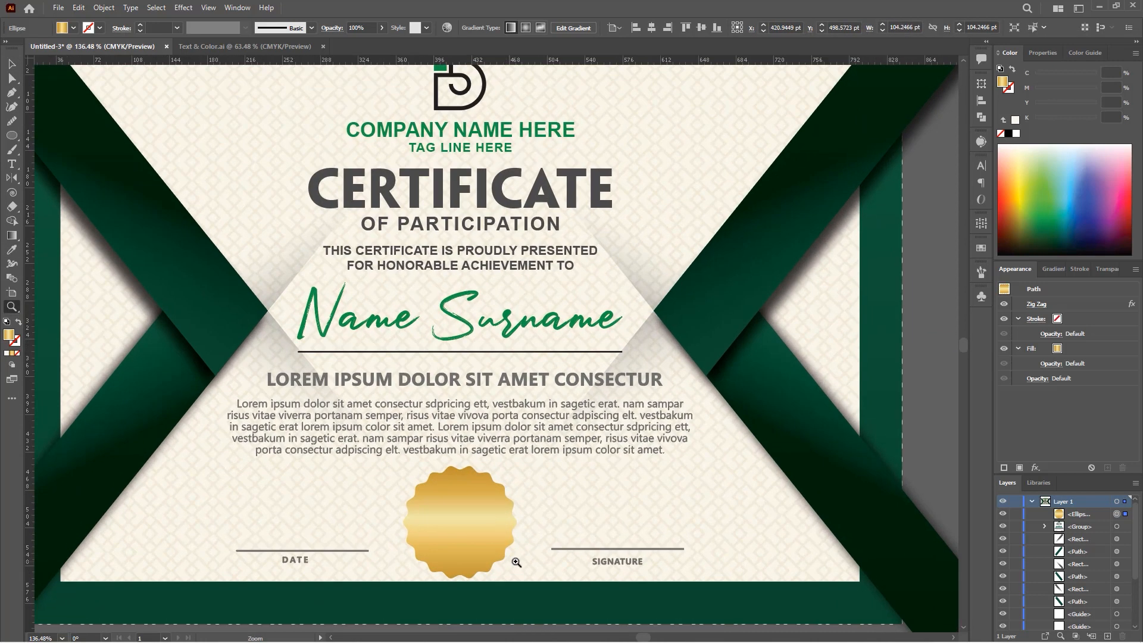
{"action": "key", "text": "l"}
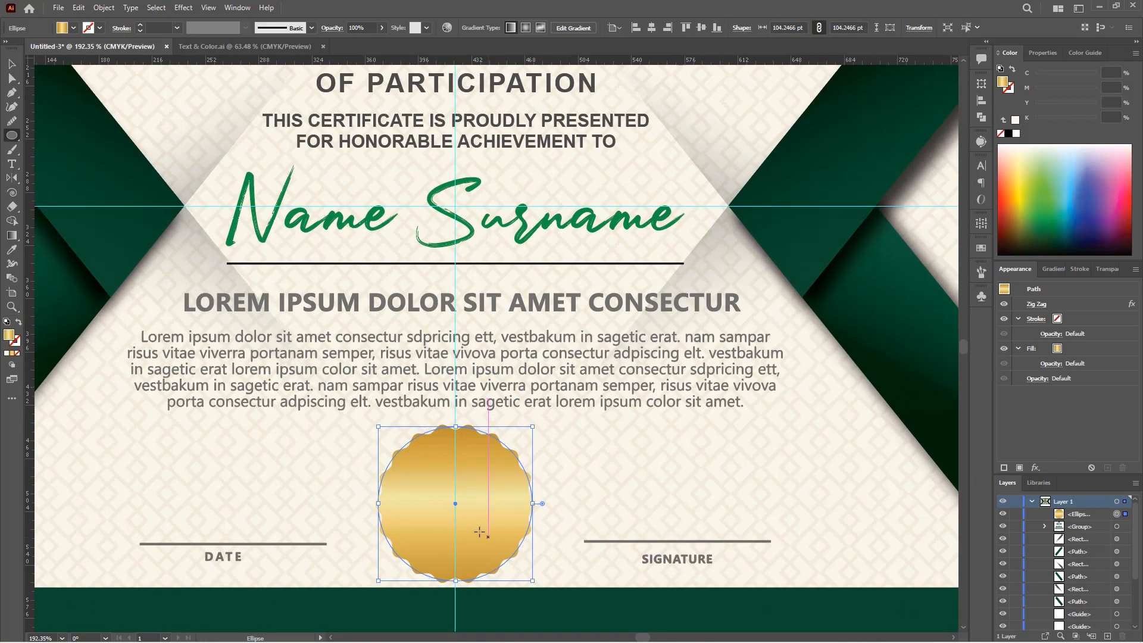
{"action": "left_click_drag", "start_coordinate": [455, 505], "coordinate": [513, 527]}
{"action": "key", "text": "v"}
{"action": "left_click", "coordinate": [526, 475], "text": "shift"}
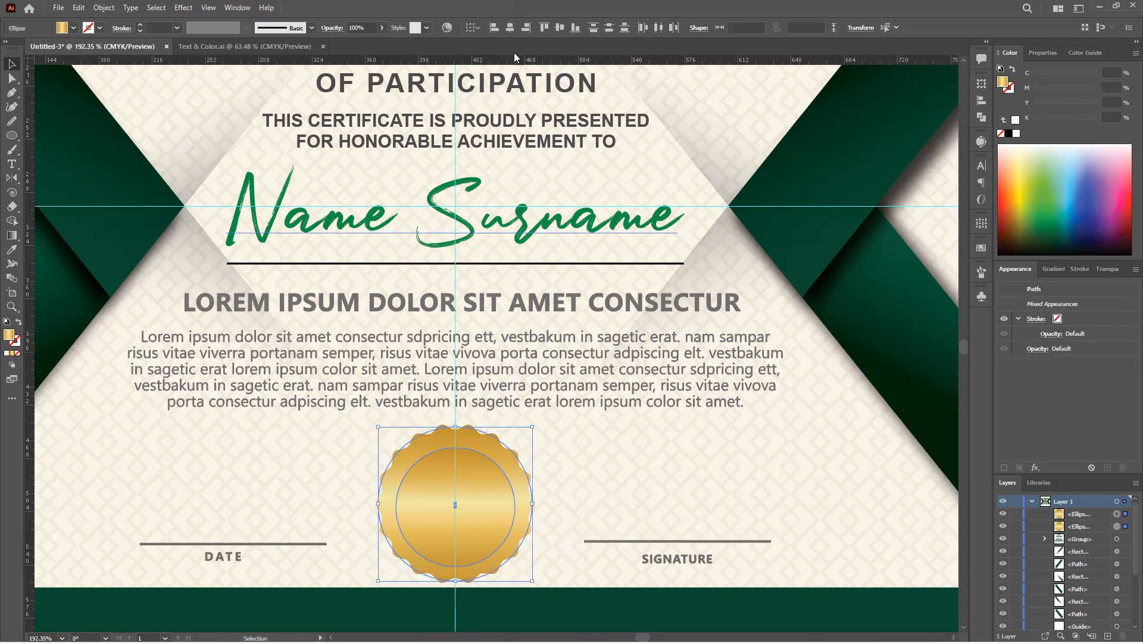
{"action": "left_click", "coordinate": [594, 474]}
- Enlarge the inner gold circle to about 87 pt and redraw its gradient diagonally from lower right to upper left
{"action": "left_click", "coordinate": [497, 492]}
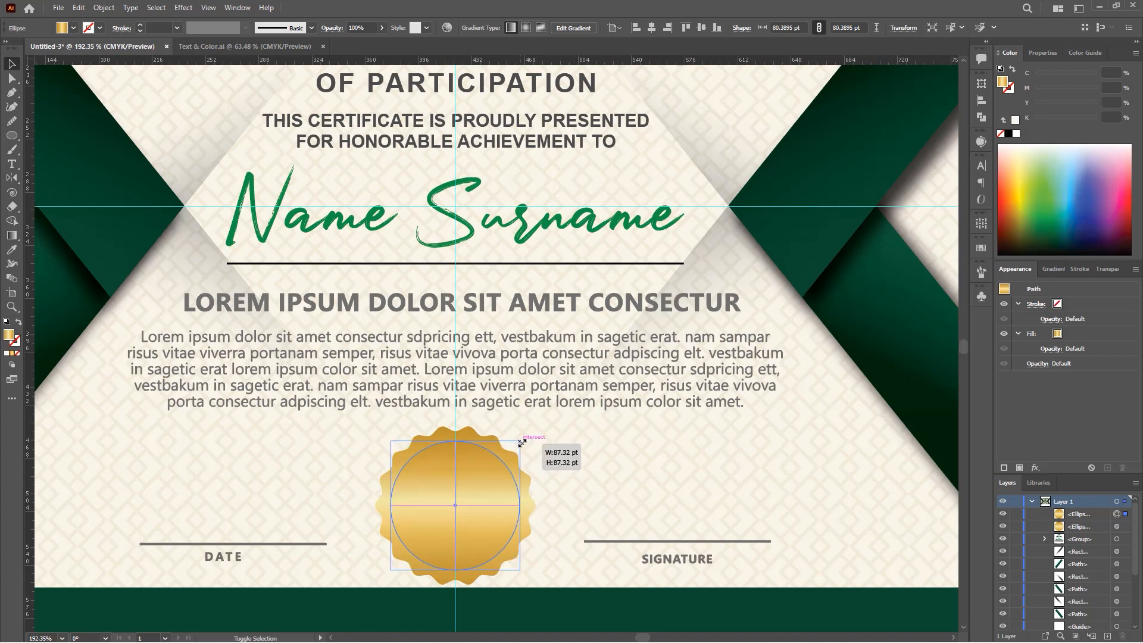
{"action": "key", "text": "g"}
{"action": "left_click_drag", "start_coordinate": [526, 557], "coordinate": [376, 381]}
{"action": "key", "text": "v"}
- Duplicate the inner gold circle in front, shrink the copy to about 77 pt and fill it with black
{"action": "key", "text": "a"}
{"action": "key", "text": "ctrl+c"}
{"action": "key", "text": "ctrl+f"}
{"action": "key", "text": "v"}
{"action": "left_click_drag", "start_coordinate": [519, 441], "coordinate": [517, 445]}
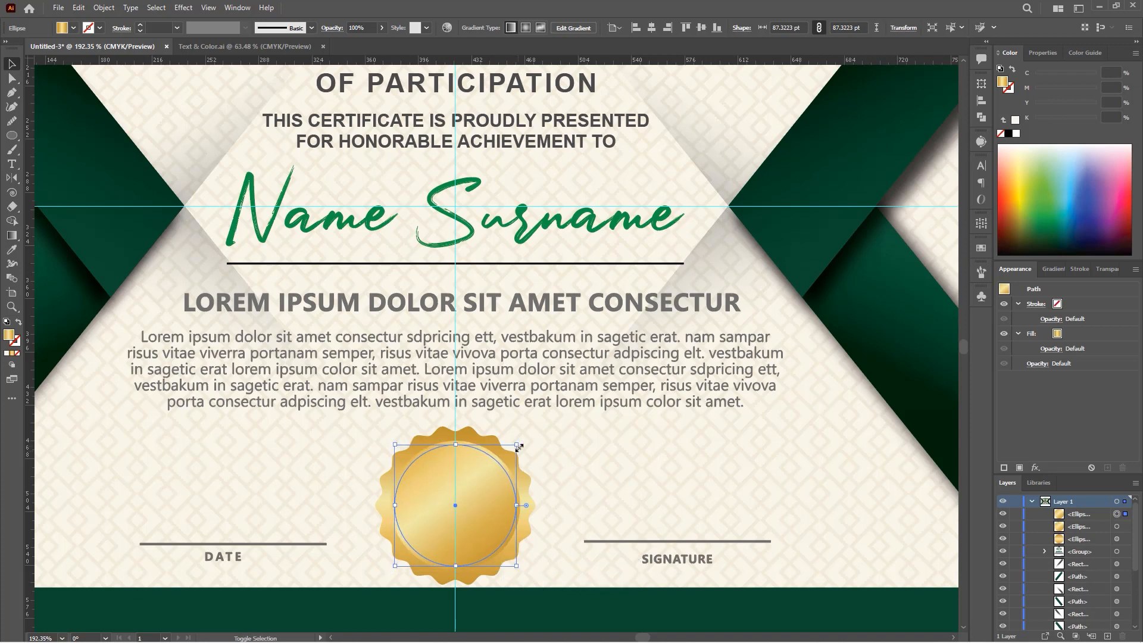
{"action": "key", "text": "a"}
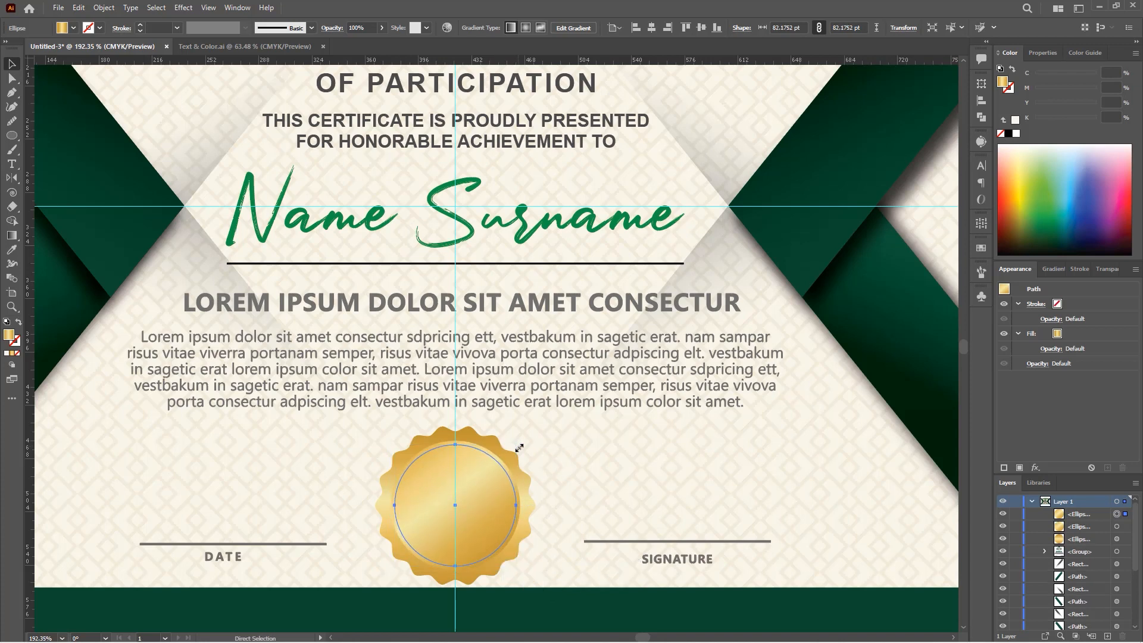
{"action": "key", "text": "v"}
{"action": "mouse_move", "coordinate": [516, 444]}
{"action": "left_mouse_down"}
{"action": "mouse_move", "coordinate": [526, 451]}
{"action": "mouse_move", "coordinate": [514, 449]}
{"action": "left_mouse_up"}
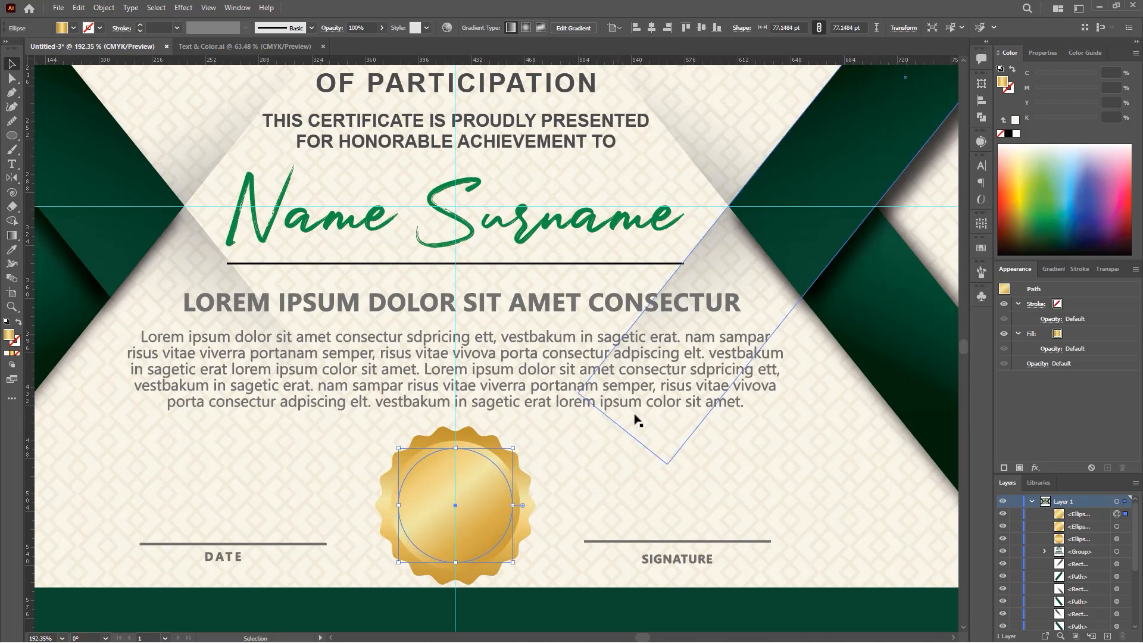
{"action": "left_click", "coordinate": [1007, 133]}
- Duplicate the black circle in front, shrink the copy to about 71 pt and give it the seal's gold gradient using the Eyedropper
{"action": "key", "text": "ctrl+c"}
{"action": "key", "text": "ctrl+f"}
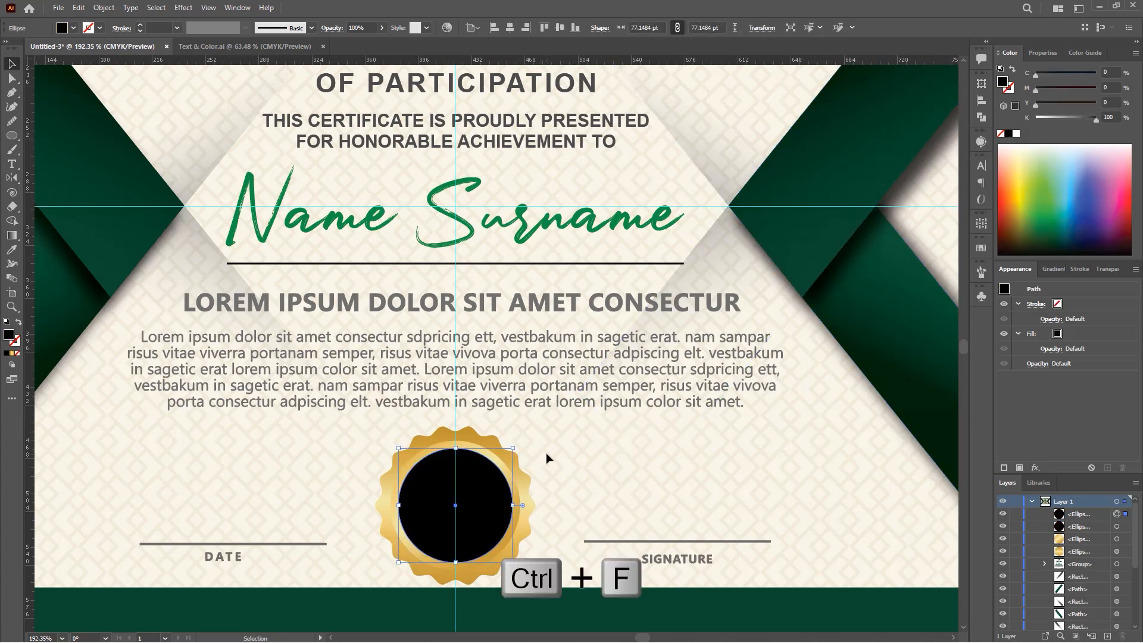
{"action": "left_click_drag", "start_coordinate": [513, 448], "coordinate": [521, 455]}
{"action": "key", "text": "i"}
{"action": "left_click", "coordinate": [499, 439]}
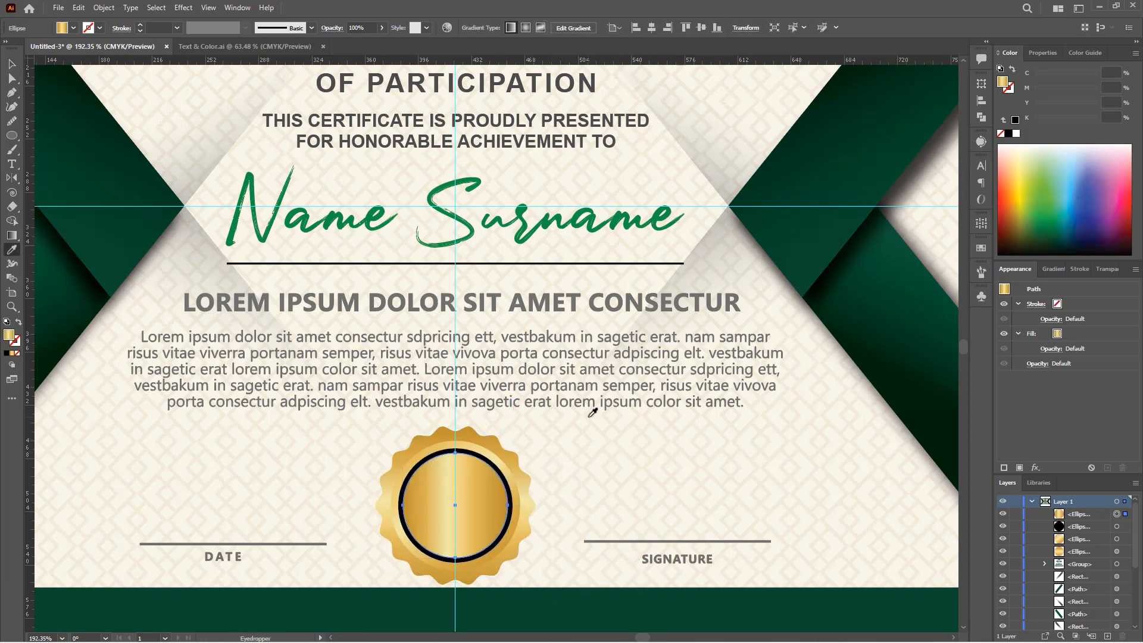
{"action": "key", "text": "v"}
- Duplicate the innermost gold circle in front, shrink the copy slightly to leave a thin gold ring and fill it with black
{"action": "key", "text": "ctrl+c"}
{"action": "key", "text": "ctrl+f"}
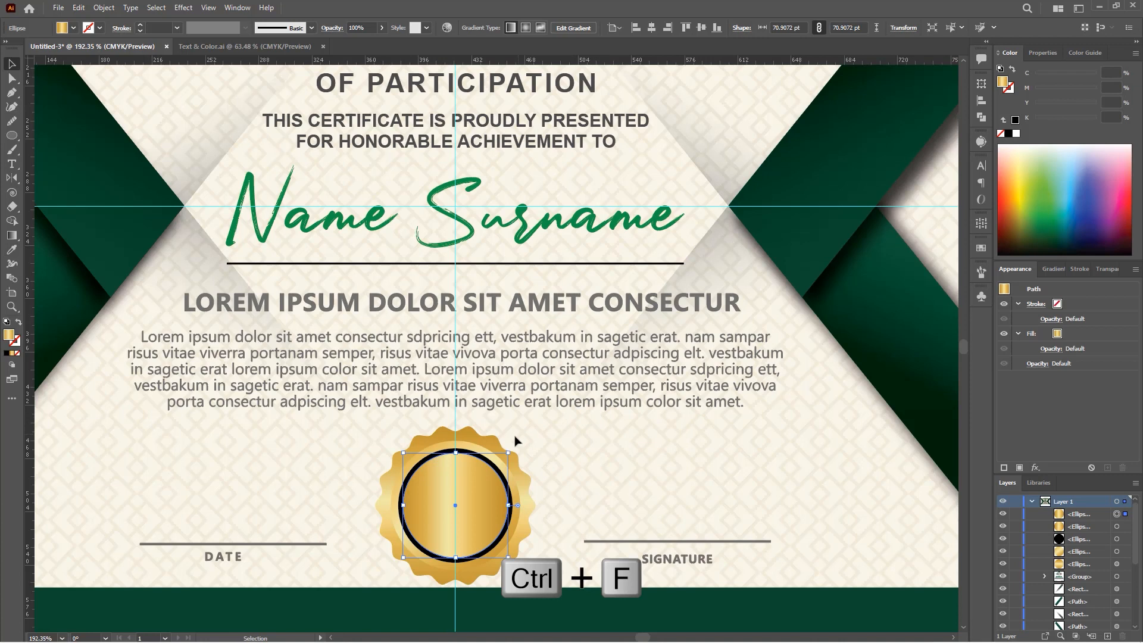
{"action": "left_click_drag", "start_coordinate": [509, 453], "coordinate": [510, 457]}
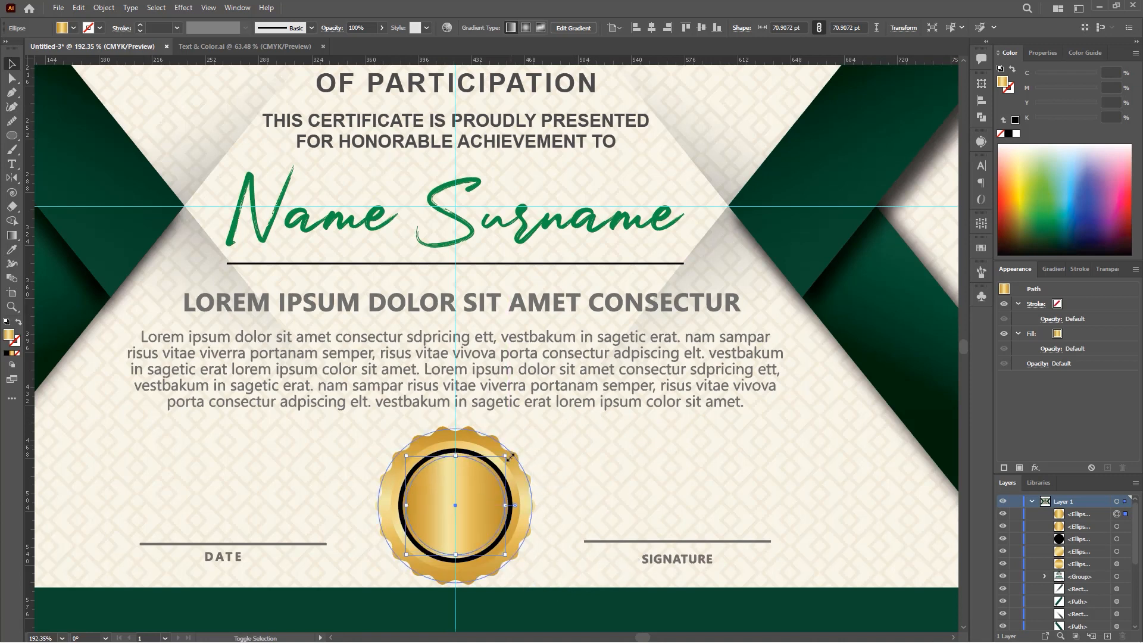
{"action": "left_click", "coordinate": [1009, 134]}
{"action": "left_click", "coordinate": [603, 485]}
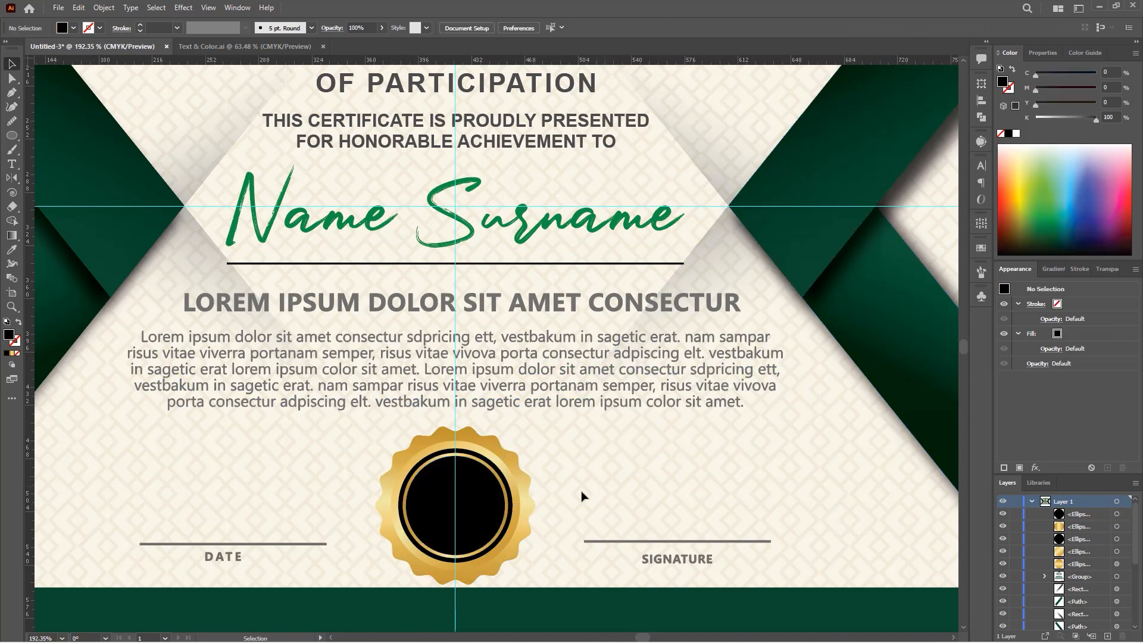
- Add the two-line text BEST AWARD over the seal in Arial Black
{"action": "left_click", "coordinate": [12, 164]}
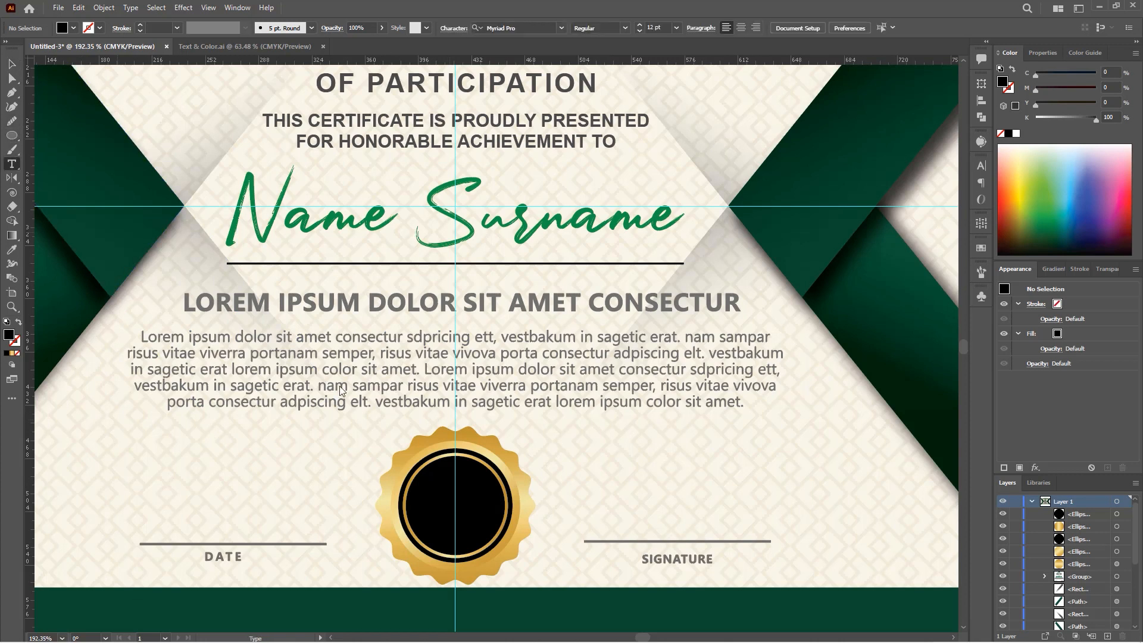
{"action": "left_click", "coordinate": [476, 503]}
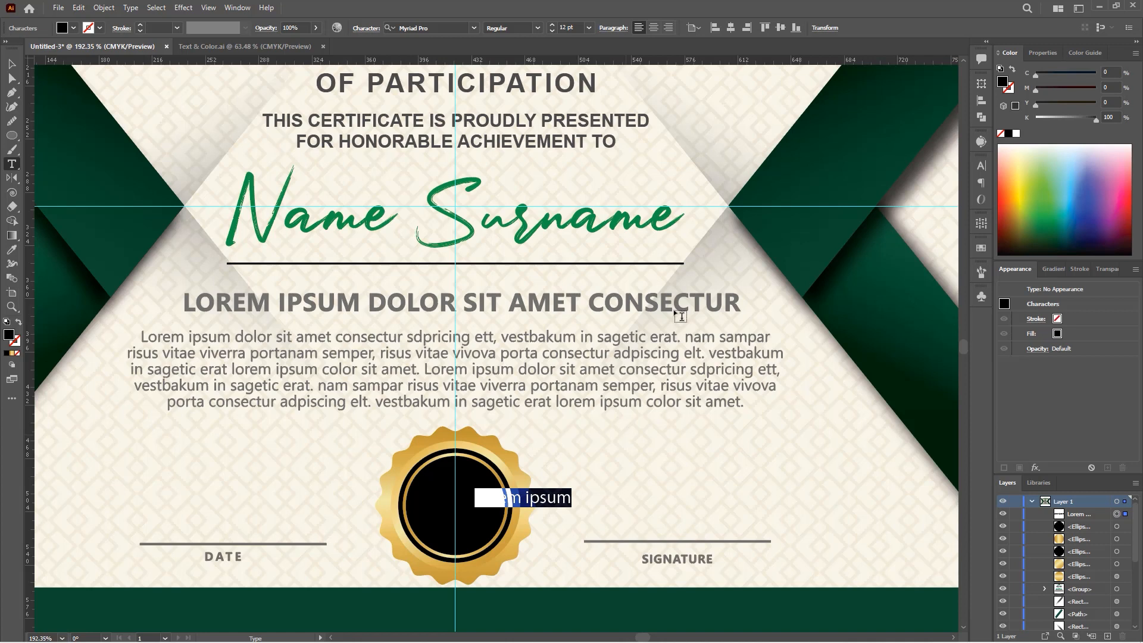
{"action": "left_click", "coordinate": [474, 28]}
{"action": "left_click", "coordinate": [424, 106]}
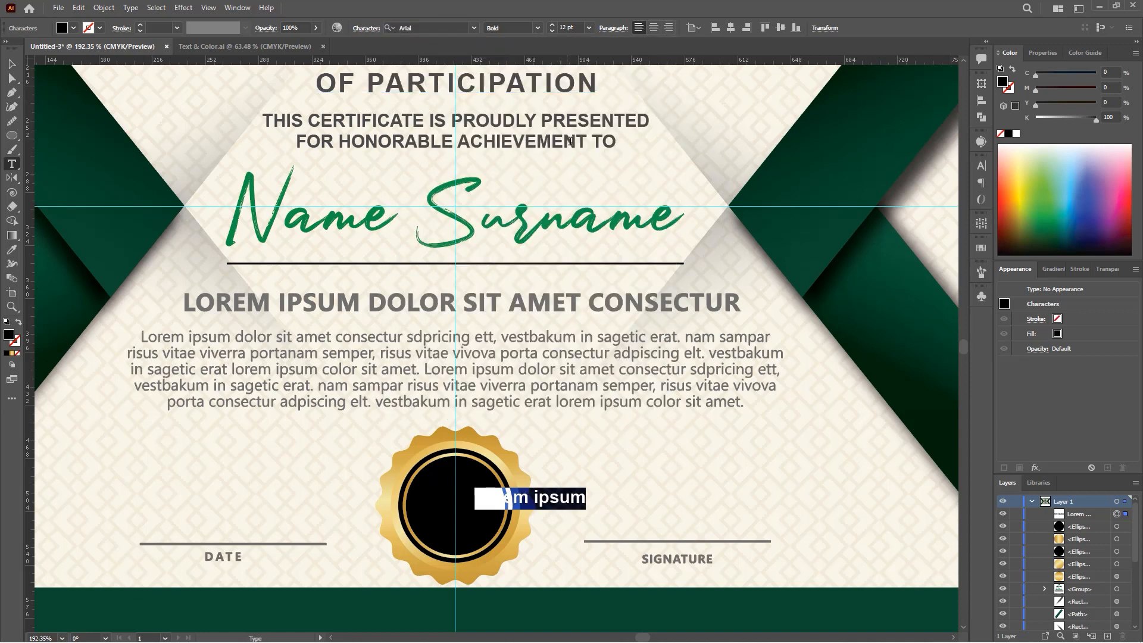
{"action": "left_click", "coordinate": [537, 27]}
{"action": "left_click", "coordinate": [530, 93]}
{"action": "type", "text": "BEST "}
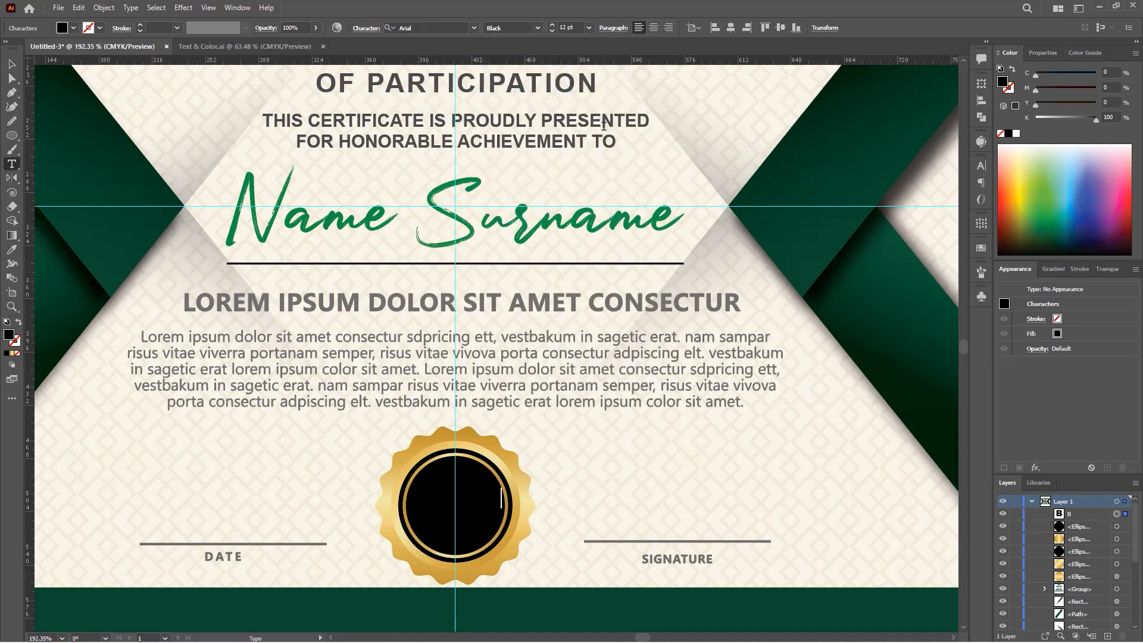
{"action": "type", "text": "AWARD"}
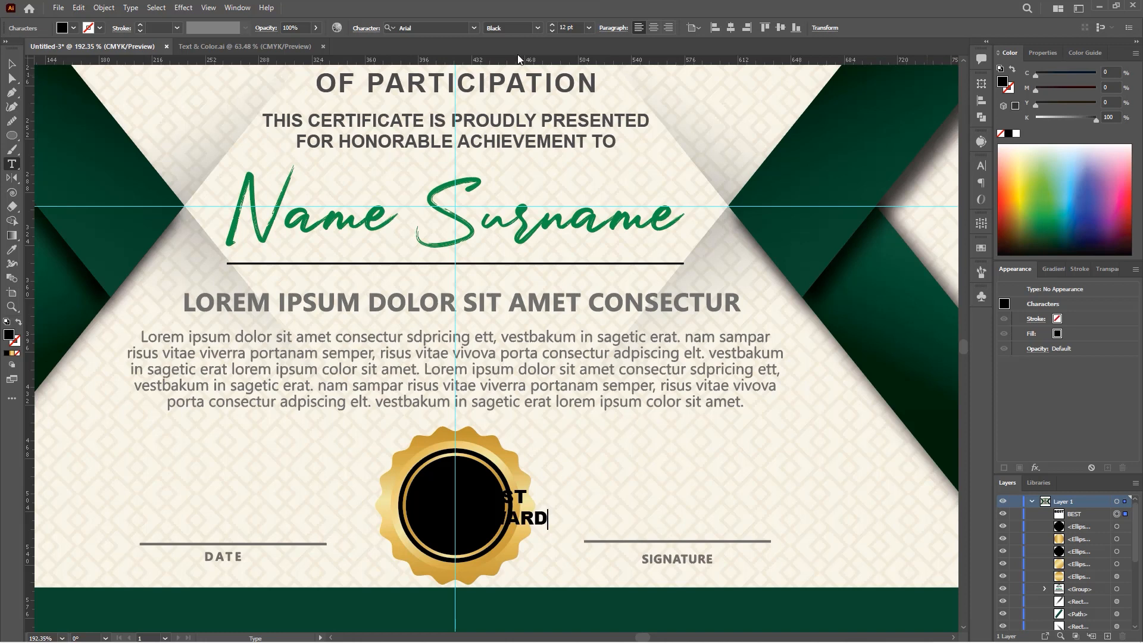
- Colour the BEST AWARD text white, centre-align its lines and position it in the middle of the seal's black circle
{"action": "left_click", "coordinate": [12, 64]}
{"action": "left_click", "coordinate": [1016, 133]}
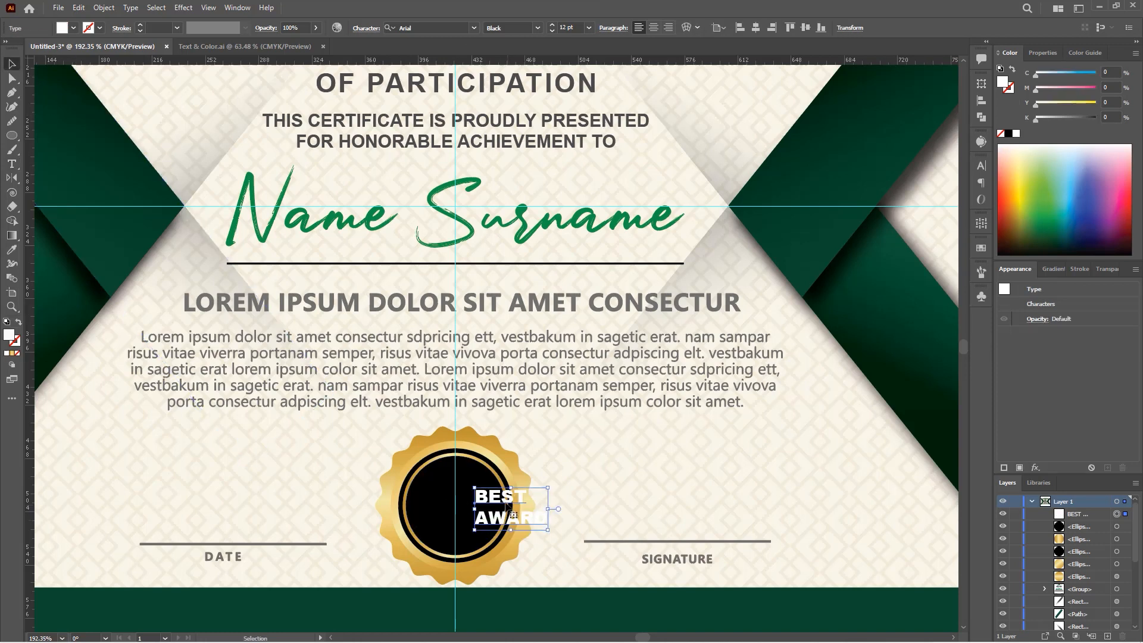
{"action": "left_click", "coordinate": [654, 28]}
{"action": "left_click_drag", "start_coordinate": [465, 495], "coordinate": [446, 496]}
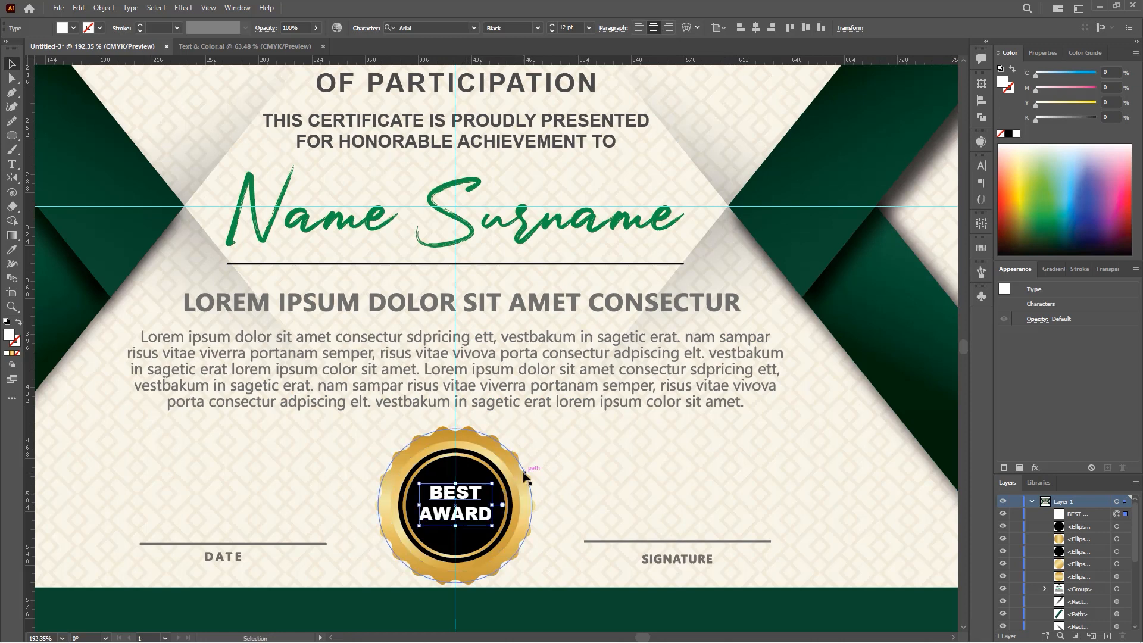
- Convert BEST AWARD to outlines and give it the seal's gold gradient, redrawn diagonally from upper left to lower right
{"action": "right_click", "coordinate": [458, 516]}
{"action": "left_click", "coordinate": [510, 334]}
{"action": "key", "text": "i"}
{"action": "left_click", "coordinate": [510, 460]}
{"action": "key", "text": "v"}
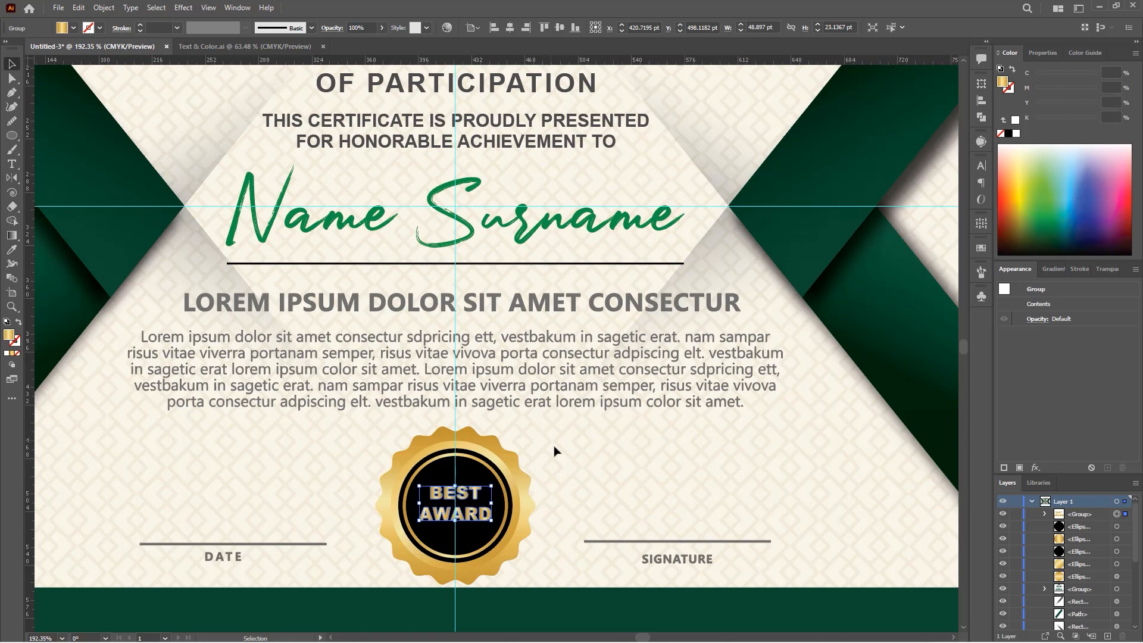
{"action": "key", "text": "g"}
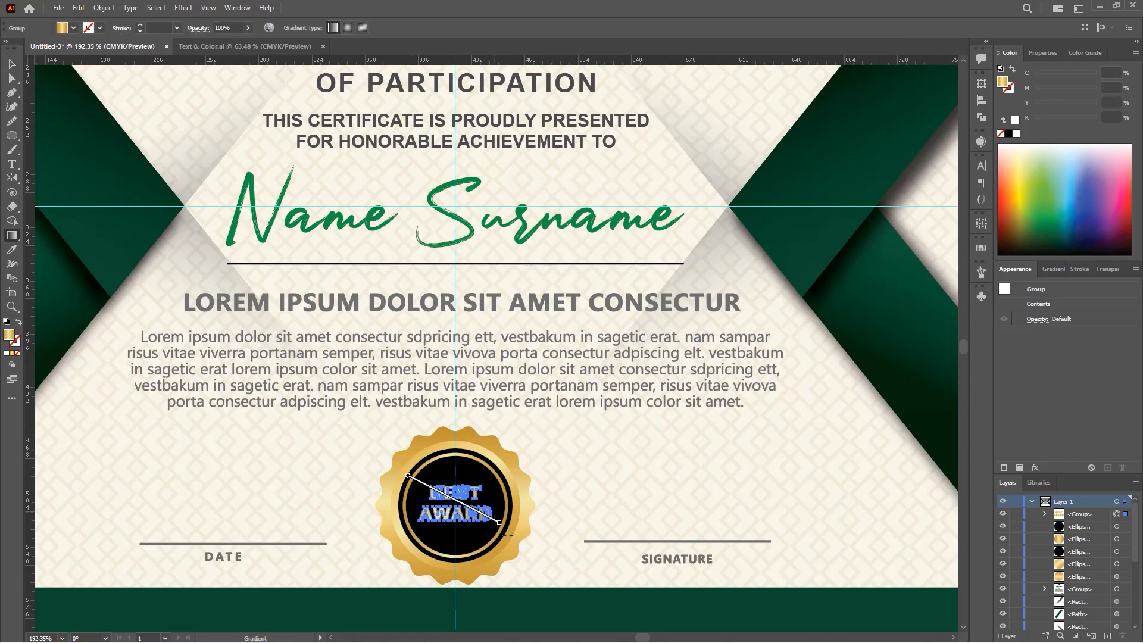
{"action": "key", "text": "v"}
{"action": "left_click", "coordinate": [561, 503]}
- Draw a gold circle of about 14.8 pt below the artboard and overlap it horizontally with an identical copy
{"action": "key", "text": "z"}
{"action": "left_click_drag", "start_coordinate": [469, 576], "coordinate": [517, 414]}
{"action": "key", "text": "space"}
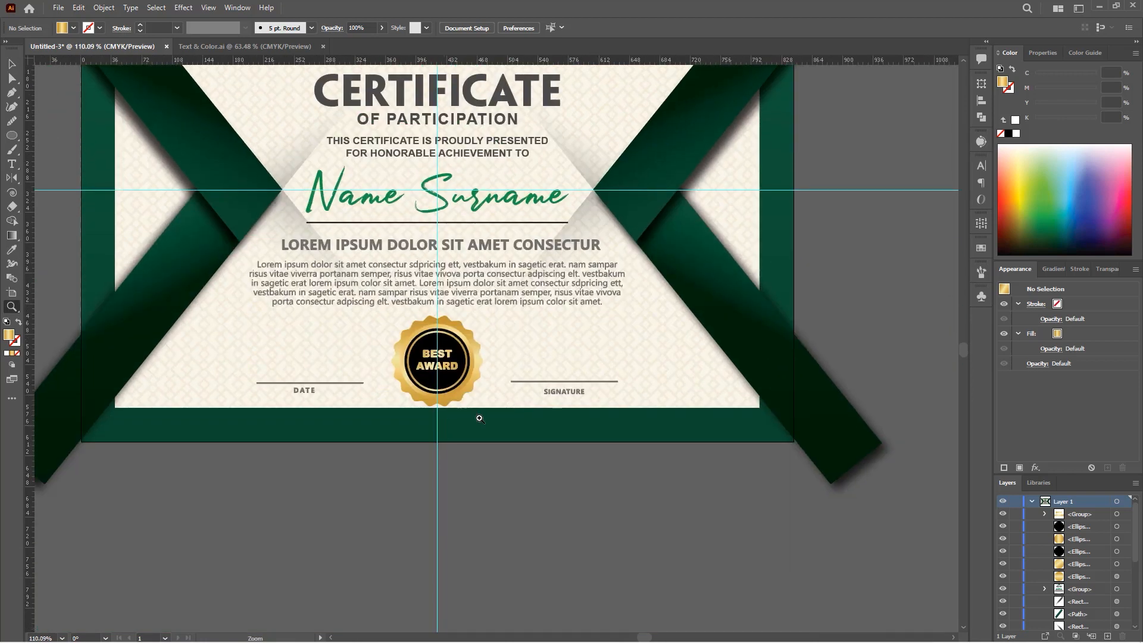
{"action": "left_click_drag", "start_coordinate": [440, 426], "coordinate": [595, 383]}
{"action": "key", "text": "v"}
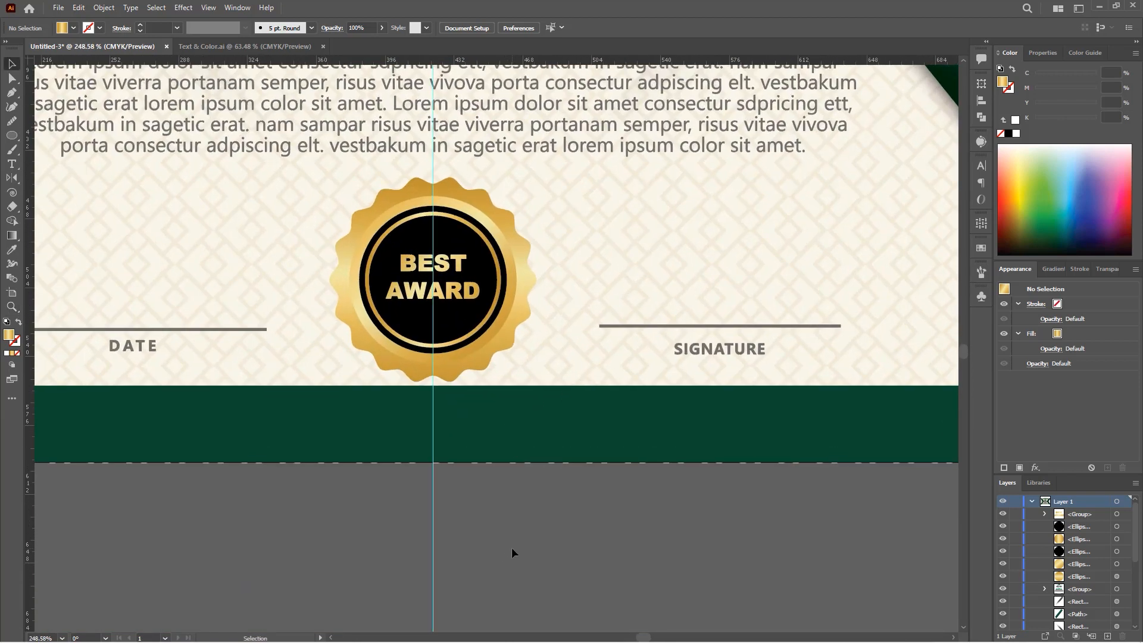
{"action": "left_click", "coordinate": [11, 135]}
{"action": "left_click_drag", "start_coordinate": [184, 524], "coordinate": [235, 557]}
{"action": "key", "text": "v"}
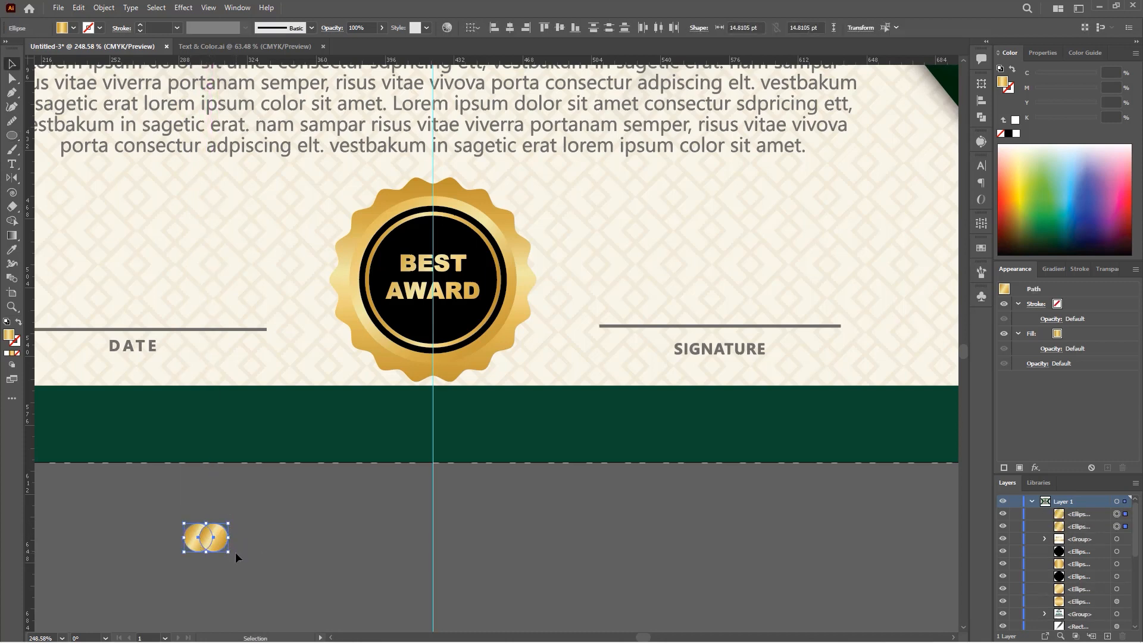
- Remove the outer parts of the overlapping circles with the Shape Builder to leave a leaf, and tilt the leaf diagonally
{"action": "left_click", "coordinate": [11, 220]}
{"action": "left_click", "coordinate": [191, 538], "text": "alt"}
{"action": "left_click", "coordinate": [220, 541], "text": "alt"}
{"action": "key", "text": "v"}
{"action": "left_click_drag", "start_coordinate": [216, 552], "coordinate": [238, 544]}
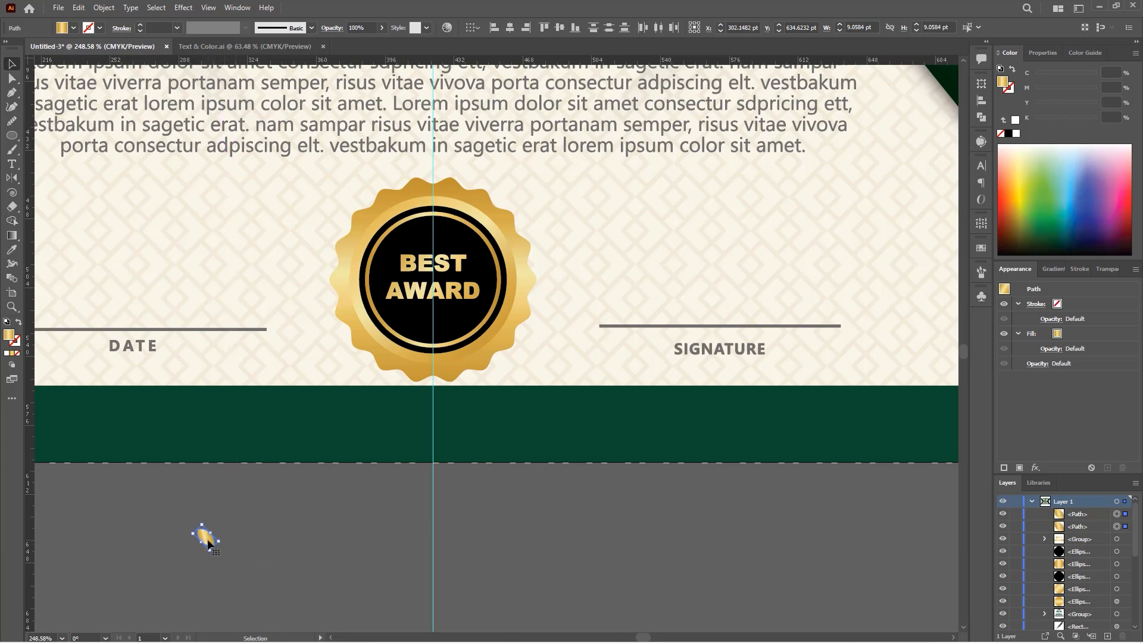
- Reflect a copy of the leaf across the vertical axis to form a mirrored pair
{"action": "key", "text": "o"}
{"action": "left_click", "coordinate": [214, 545], "text": "alt"}
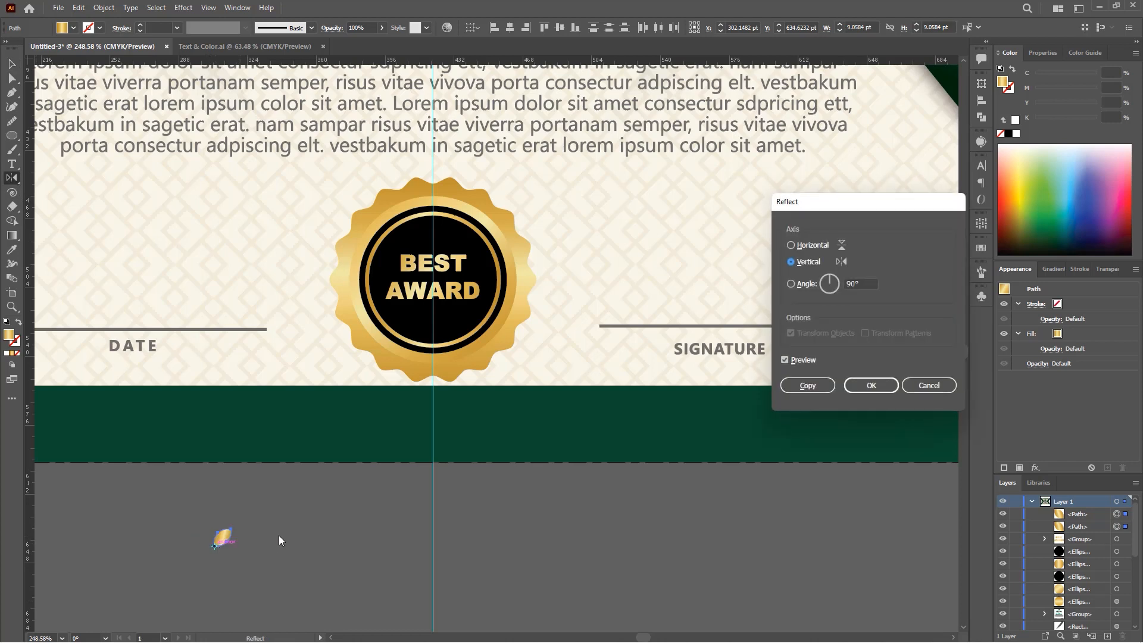
{"action": "left_click", "coordinate": [807, 387]}
- Duplicate the leaf pair directly above itself and repeat the duplication to build a tall column of nine pairs
{"action": "key", "text": "v"}
{"action": "left_click_drag", "start_coordinate": [237, 563], "coordinate": [207, 522]}
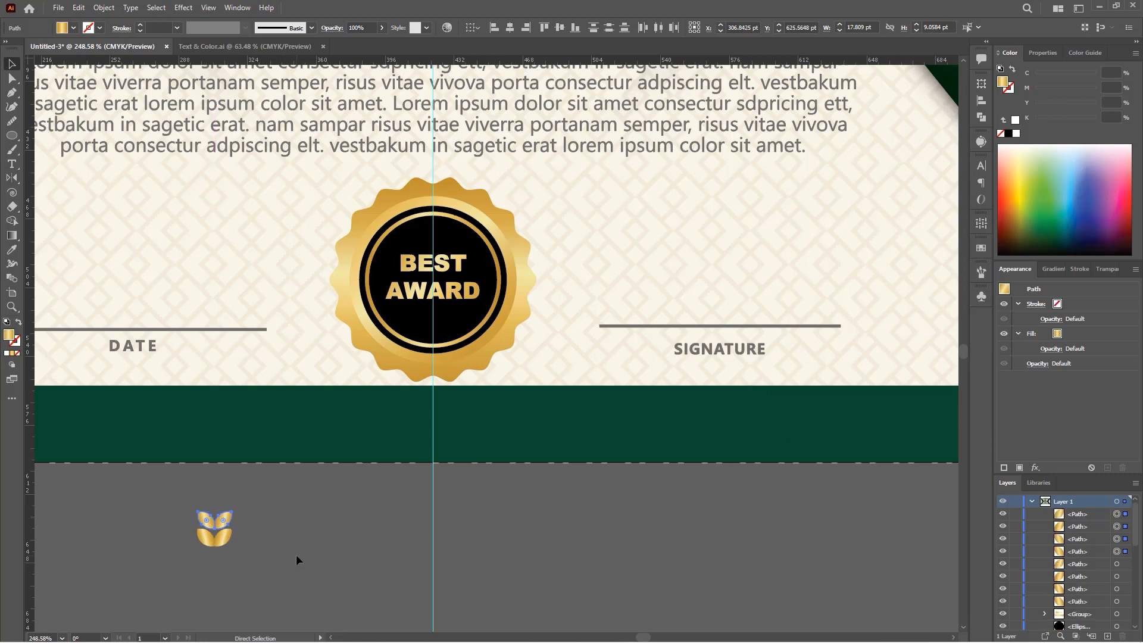
{"action": "key", "text": "ctrl+d"}
{"action": "key", "text": "ctrl+d"}
{"action": "key", "text": "ctrl+d"}
{"action": "key", "text": "ctrl+d"}
{"action": "key", "text": "ctrl+d"}
{"action": "key", "text": "ctrl+d"}
{"action": "key", "text": "ctrl+d"}
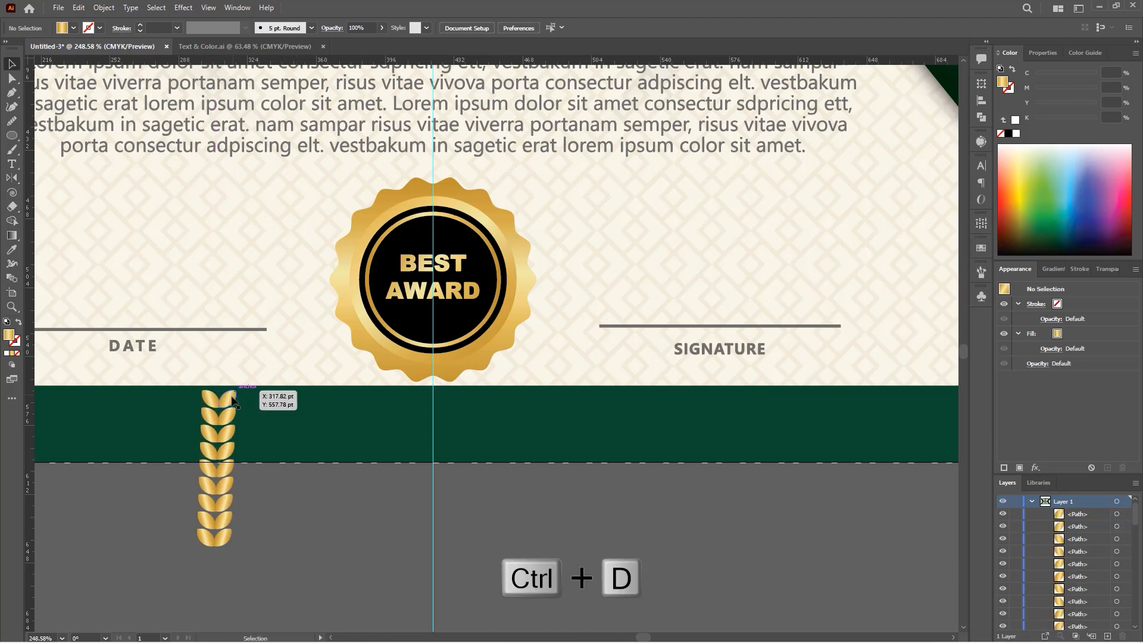
- Reduce the topmost pair to a single upright leaf centred on the column, and group all the leaves into one branch
{"action": "key", "text": "ctrl+shift+a"}
{"action": "left_click", "coordinate": [228, 404]}
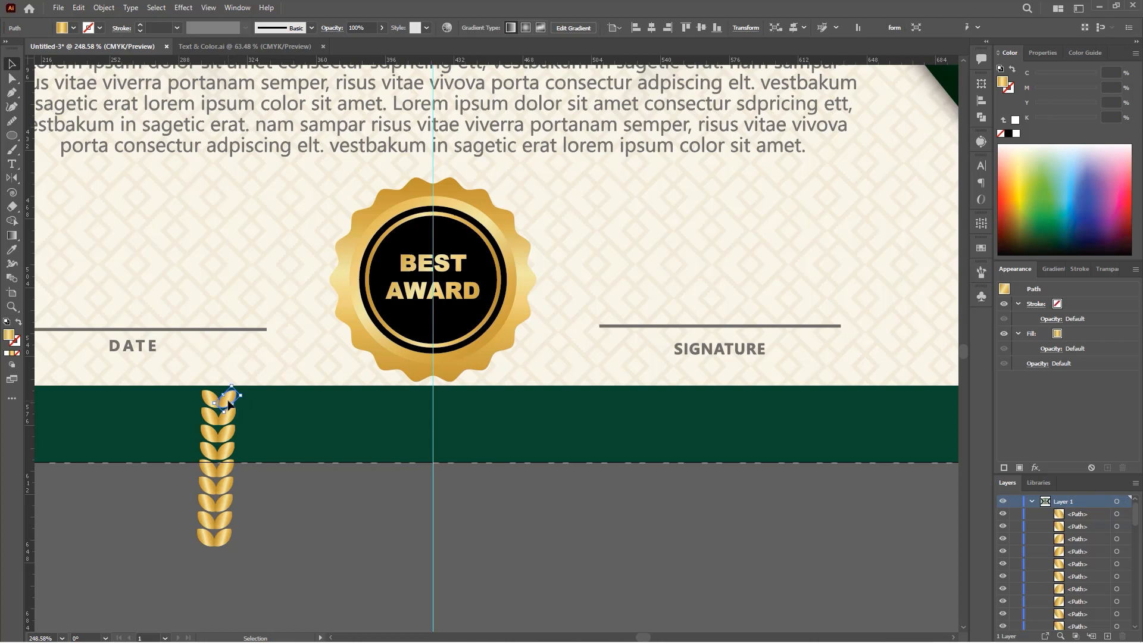
{"action": "left_click_drag", "start_coordinate": [223, 407], "coordinate": [179, 389]}
{"action": "key", "text": "Delete"}
{"action": "left_click", "coordinate": [306, 576]}
{"action": "key", "text": "ctrl+g"}
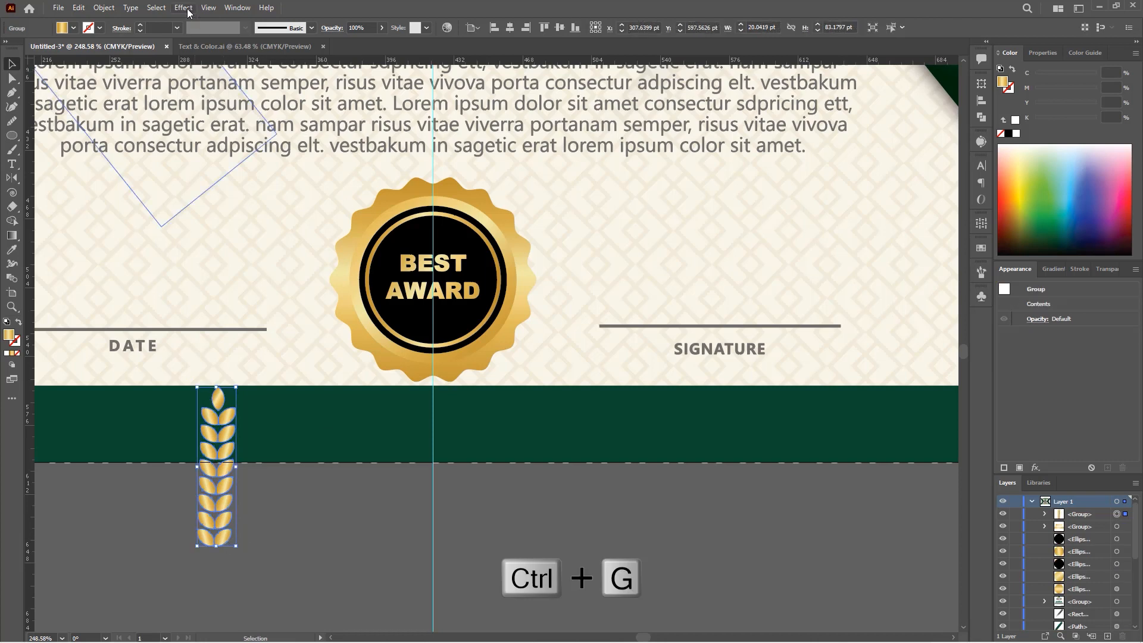
- Apply a vertical Arc warp with an 80% bend to the leaf branch
{"action": "left_click", "coordinate": [183, 7]}
{"action": "mouse_move", "coordinate": [260, 166]}
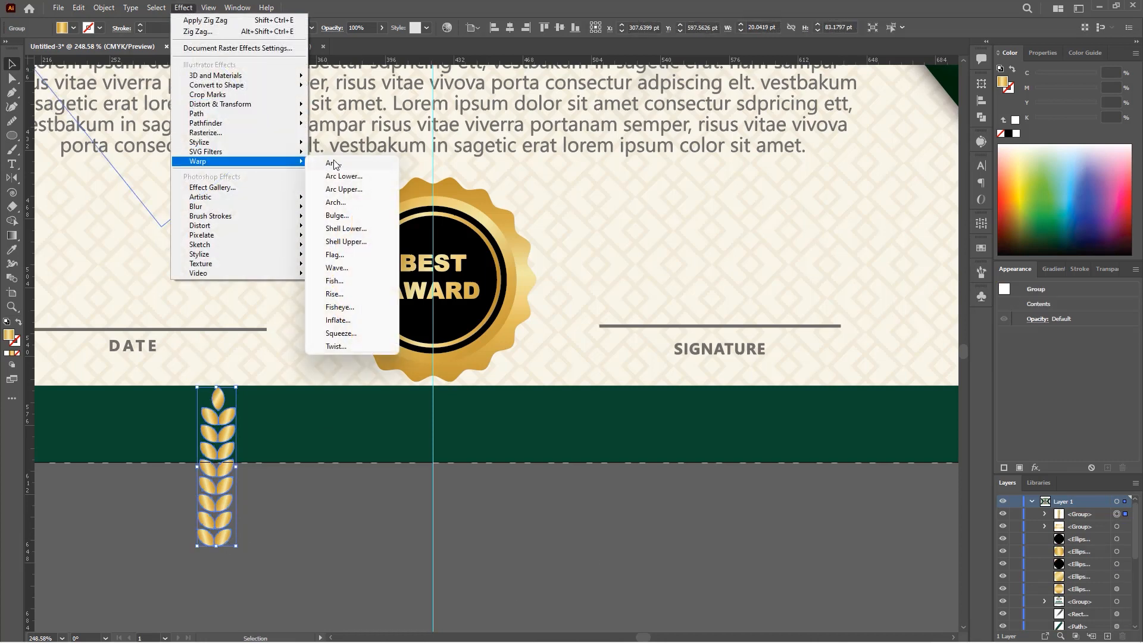
{"action": "left_click", "coordinate": [335, 163]}
{"action": "mouse_move", "coordinate": [844, 266]}
{"action": "left_mouse_down"}
{"action": "mouse_move", "coordinate": [807, 265]}
{"action": "mouse_move", "coordinate": [841, 263]}
{"action": "left_mouse_up"}
{"action": "left_click", "coordinate": [812, 246]}
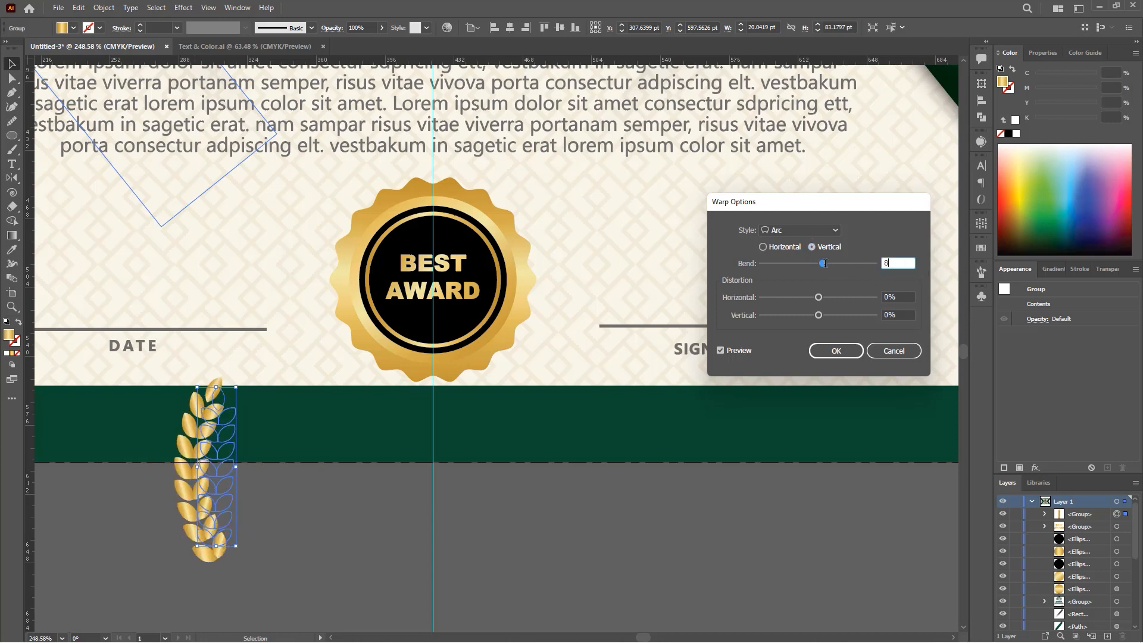
{"action": "left_click", "coordinate": [903, 297]}
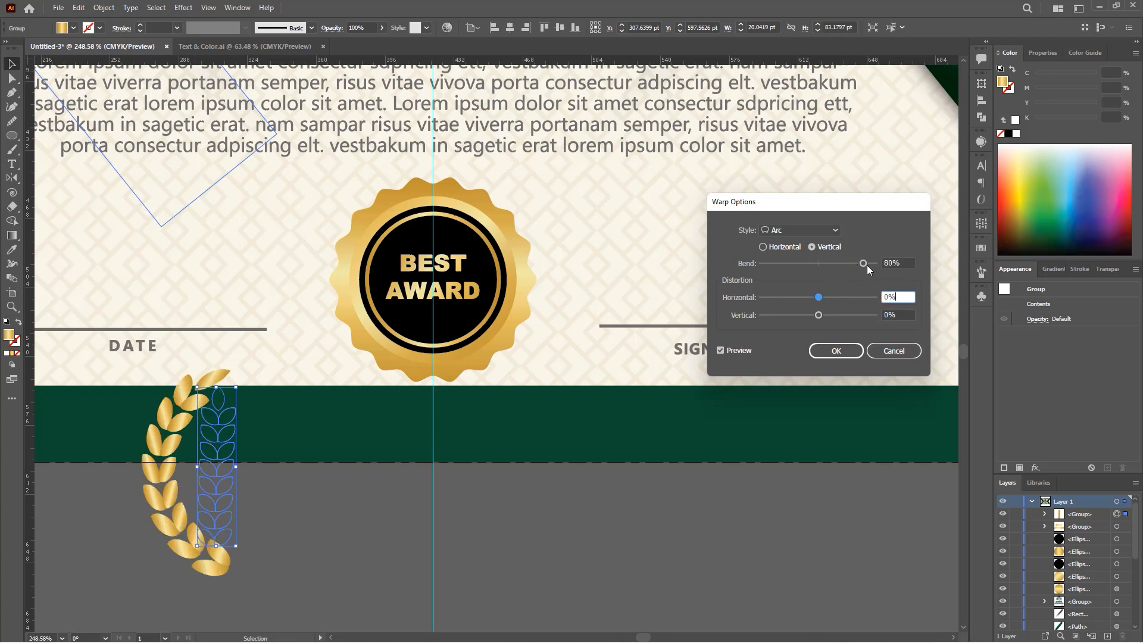
{"action": "left_click", "coordinate": [836, 352]}
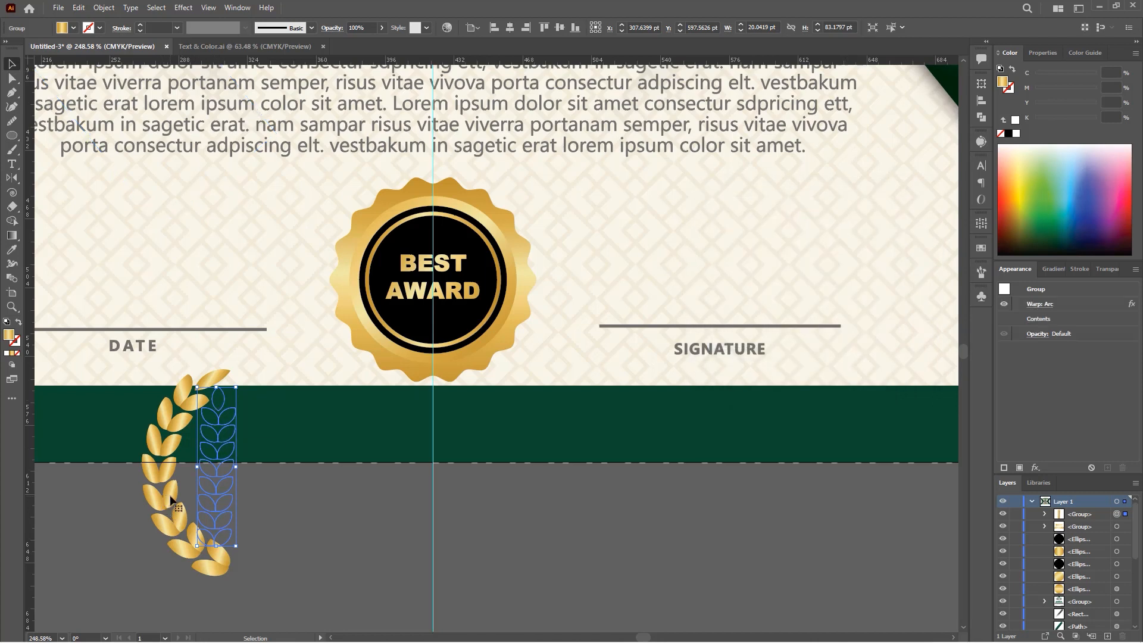
- Duplicate the curved branch to its right and set the copy's Arc warp bend to -80%
{"action": "left_click_drag", "start_coordinate": [171, 502], "coordinate": [279, 501]}
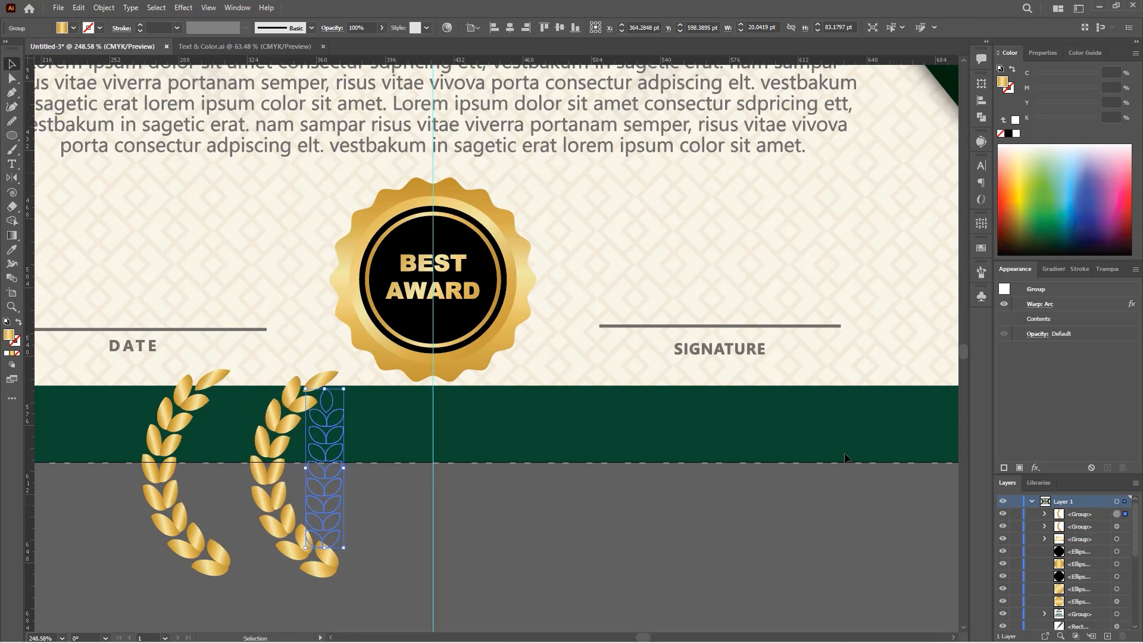
{"action": "left_click", "coordinate": [1039, 305]}
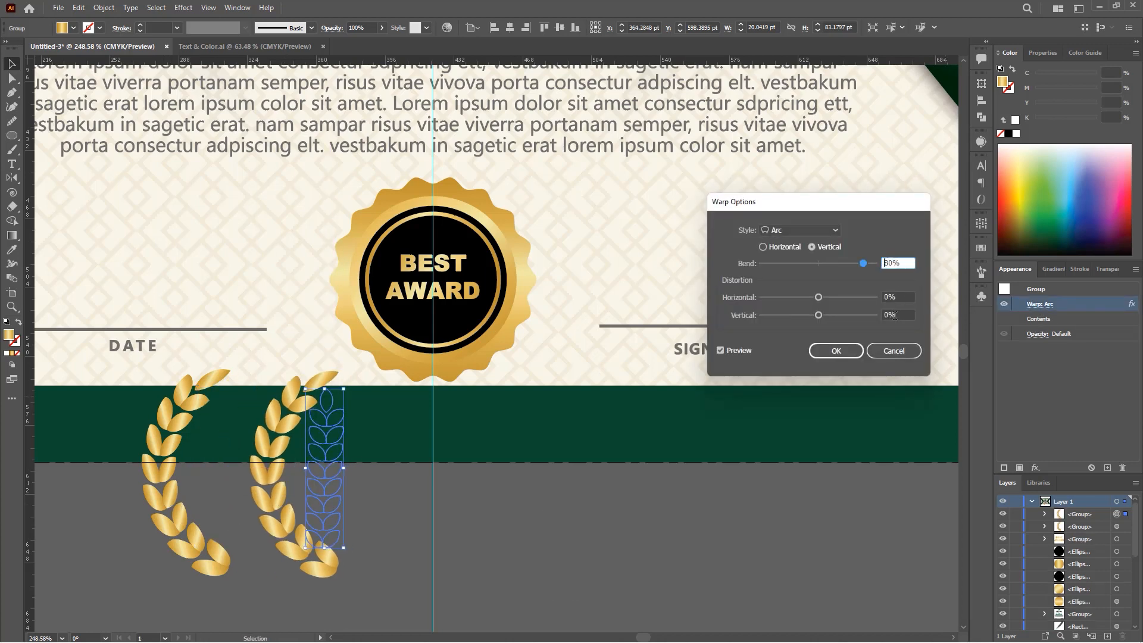
{"action": "type", "text": "-"}
{"action": "left_click", "coordinate": [835, 350]}
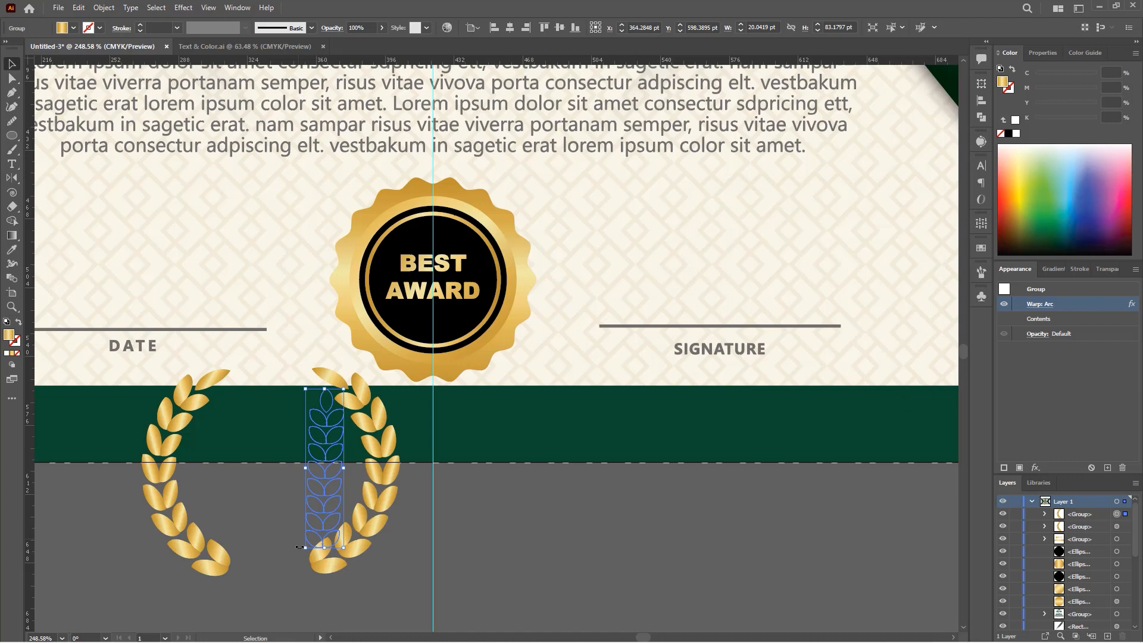
- Group the two branches into a wreath, place it around BEST AWARD in the seal and scale it to about 36 × 39 pt
{"action": "left_click", "coordinate": [214, 537], "text": "shift"}
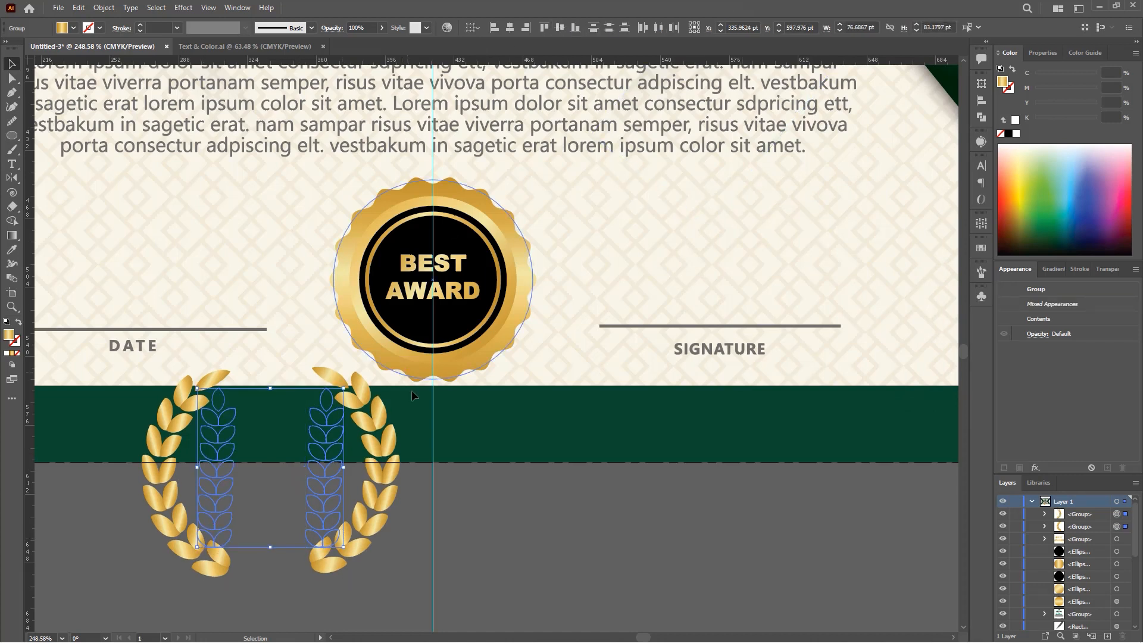
{"action": "key", "text": "ctrl+g"}
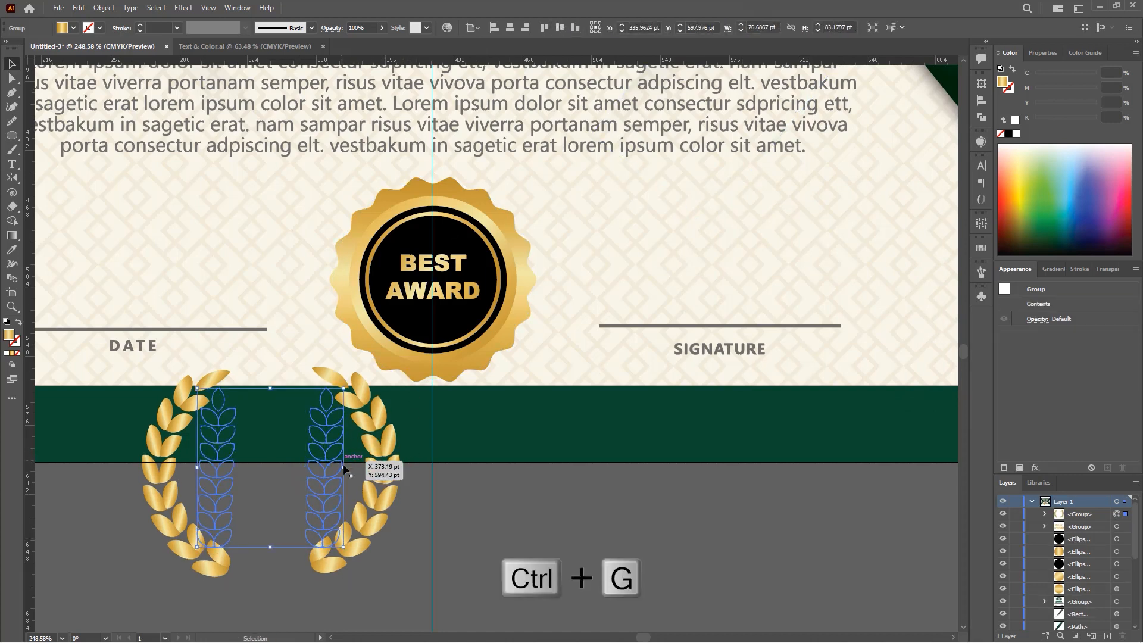
{"action": "left_click_drag", "start_coordinate": [345, 470], "coordinate": [479, 286]}
{"action": "scroll", "coordinate": [464, 279], "scroll_direction": "up", "scroll_amount": 5}
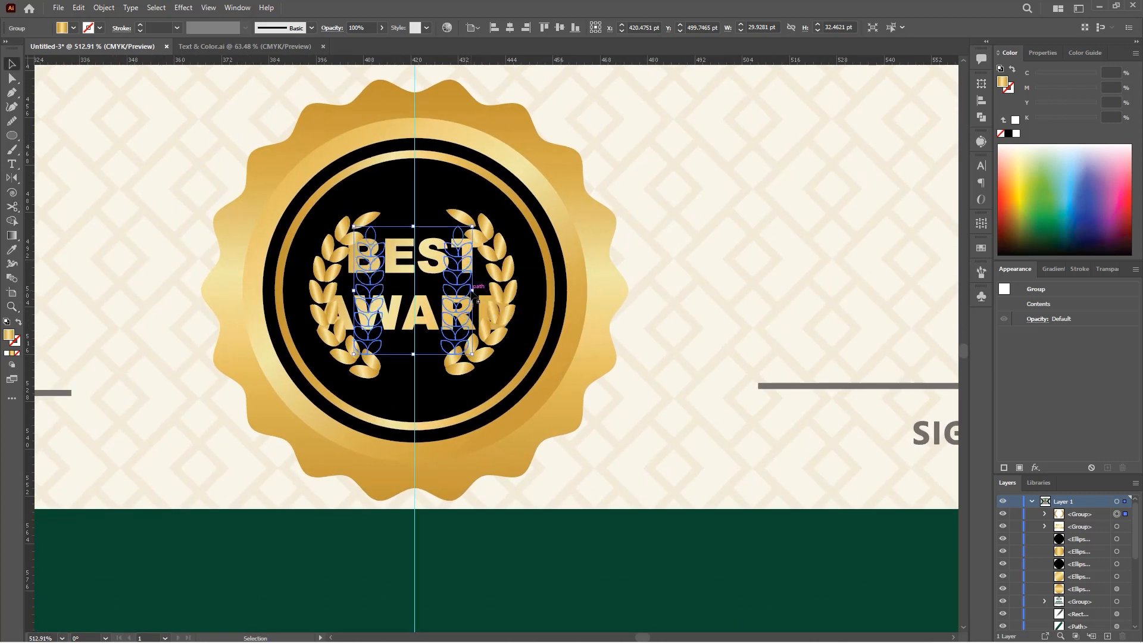
{"action": "left_click_drag", "start_coordinate": [473, 290], "coordinate": [495, 304]}
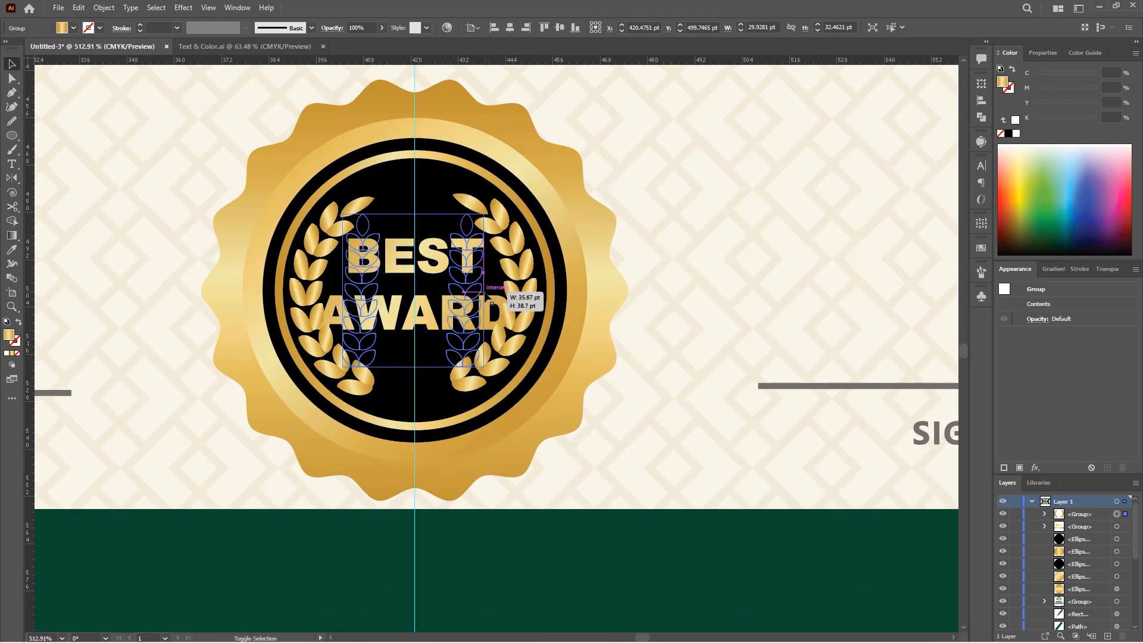
{"action": "left_click_drag", "start_coordinate": [491, 303], "coordinate": [492, 304]}
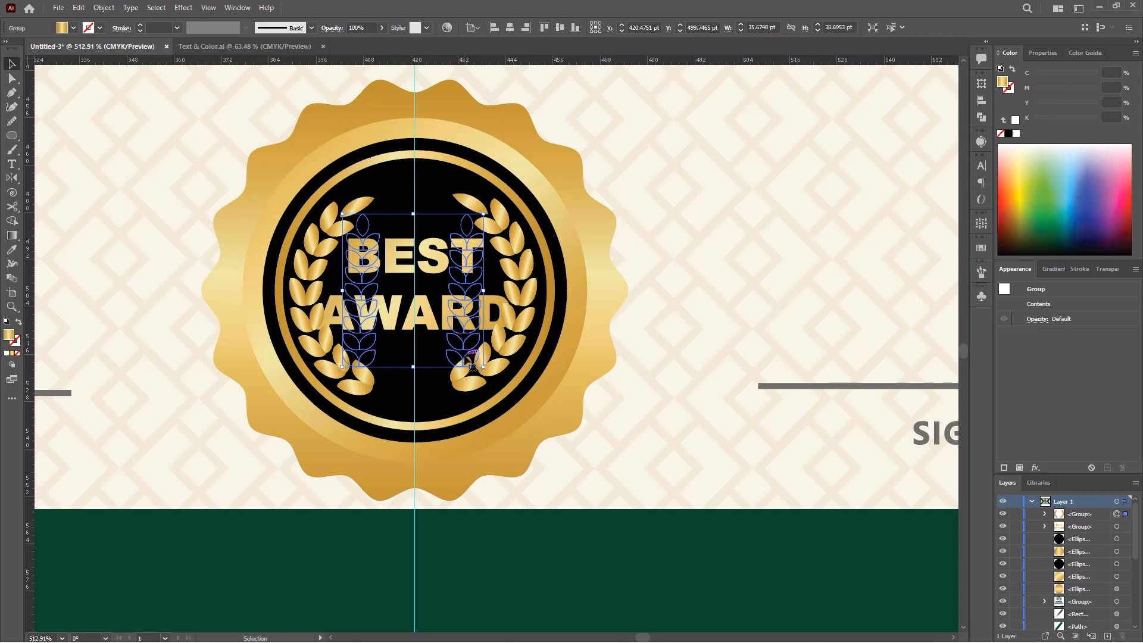
- Redraw the wreath's gold gradient diagonally across both branches from upper left to lower right
{"action": "key", "text": "g"}
{"action": "left_click_drag", "start_coordinate": [293, 205], "coordinate": [523, 395]}
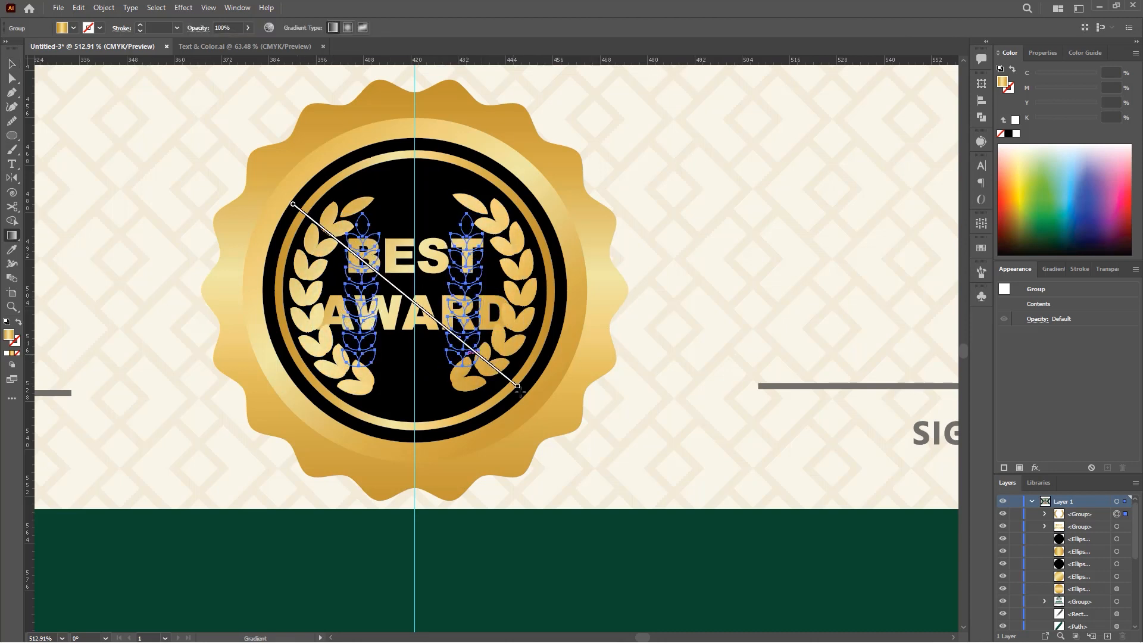
{"action": "key", "text": "v"}
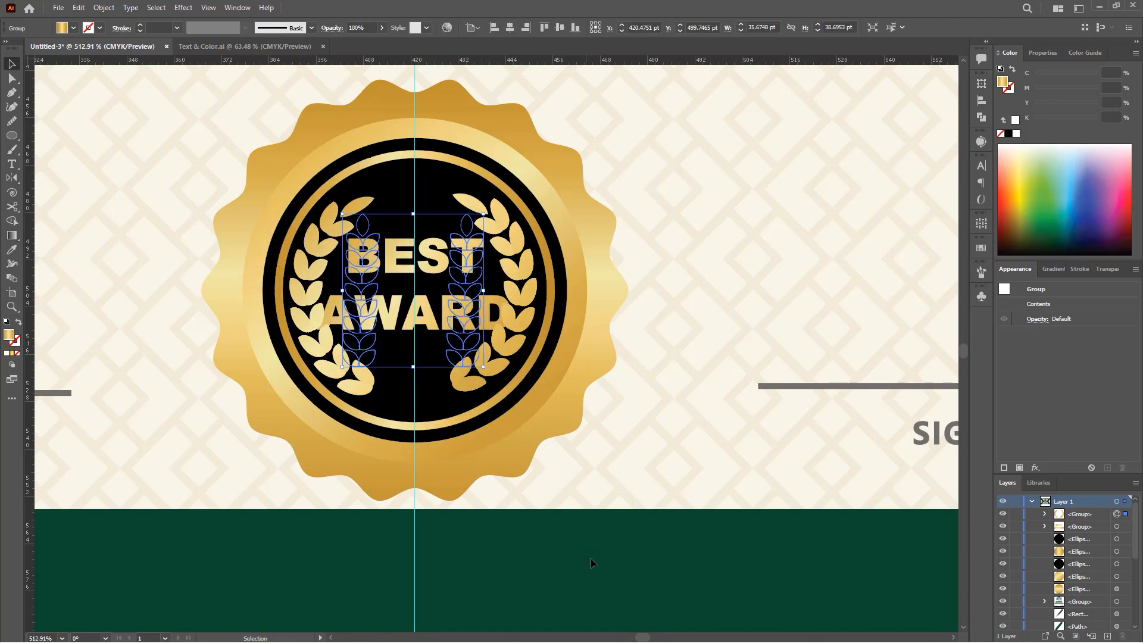
{"action": "left_click", "coordinate": [587, 546]}
- Shrink the BEST AWARD lettering about its centre to about 41 × 19 pt so it fits inside the wreath
{"action": "left_click", "coordinate": [405, 260]}
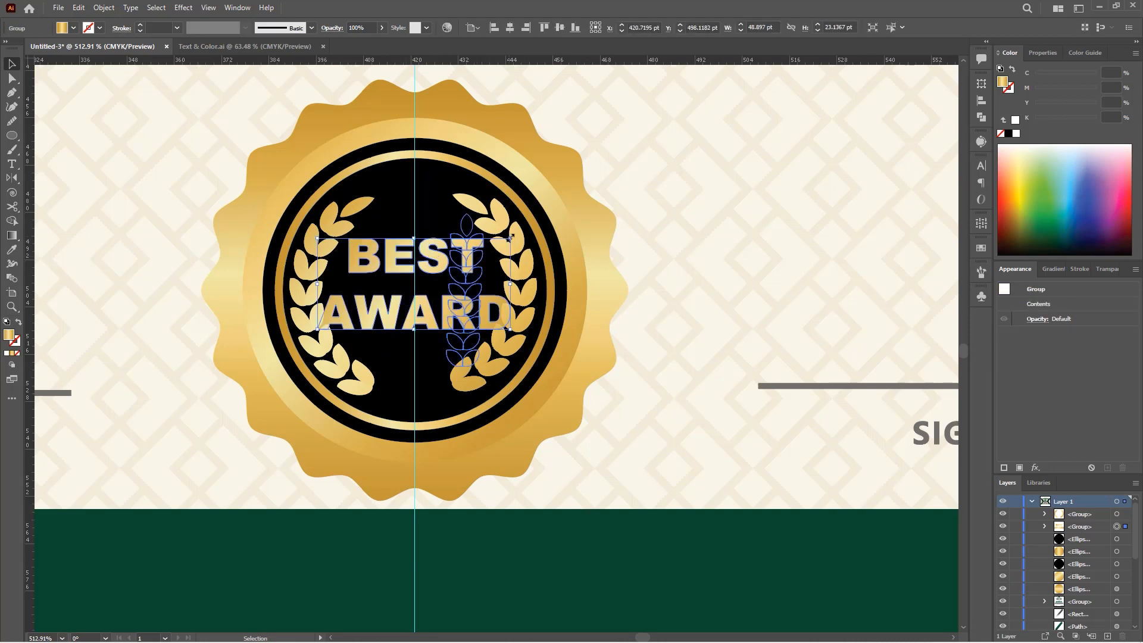
{"action": "left_click_drag", "start_coordinate": [509, 240], "coordinate": [528, 250]}
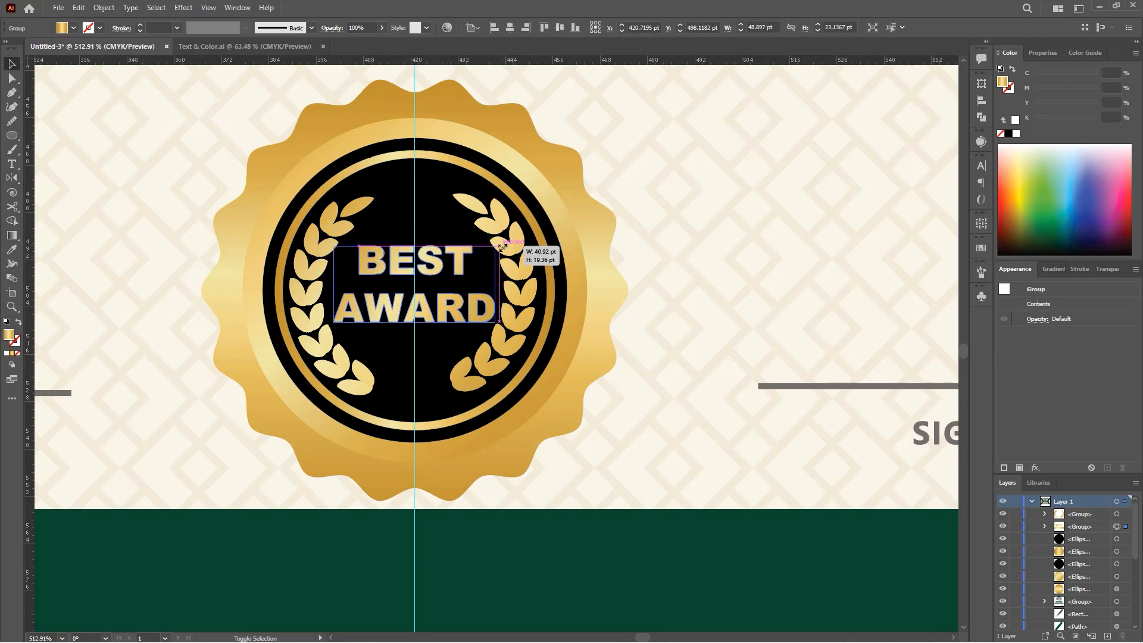
{"action": "left_click", "coordinate": [652, 393]}
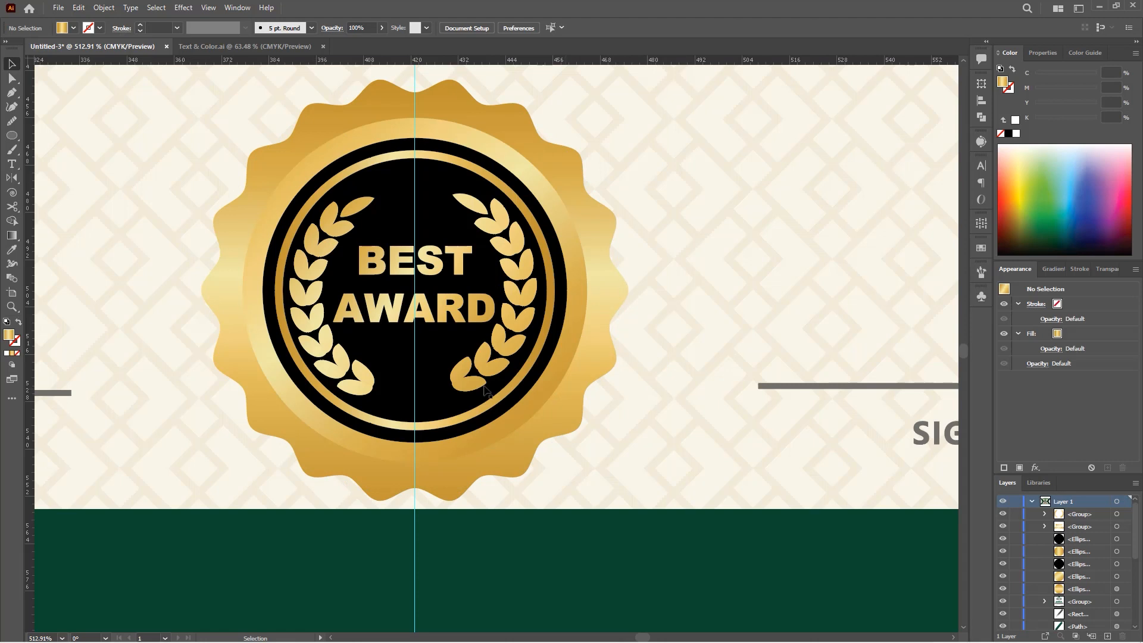
- Add gold five-pointed stars above and below the BEST AWARD lettering, plus two small ones side by side directly under AWARD
{"action": "left_click_drag", "start_coordinate": [9, 141], "coordinate": [59, 185]}
{"action": "left_click_drag", "start_coordinate": [393, 203], "coordinate": [412, 386]}
{"action": "key", "text": "v"}
{"action": "left_click_drag", "start_coordinate": [412, 386], "coordinate": [384, 344]}
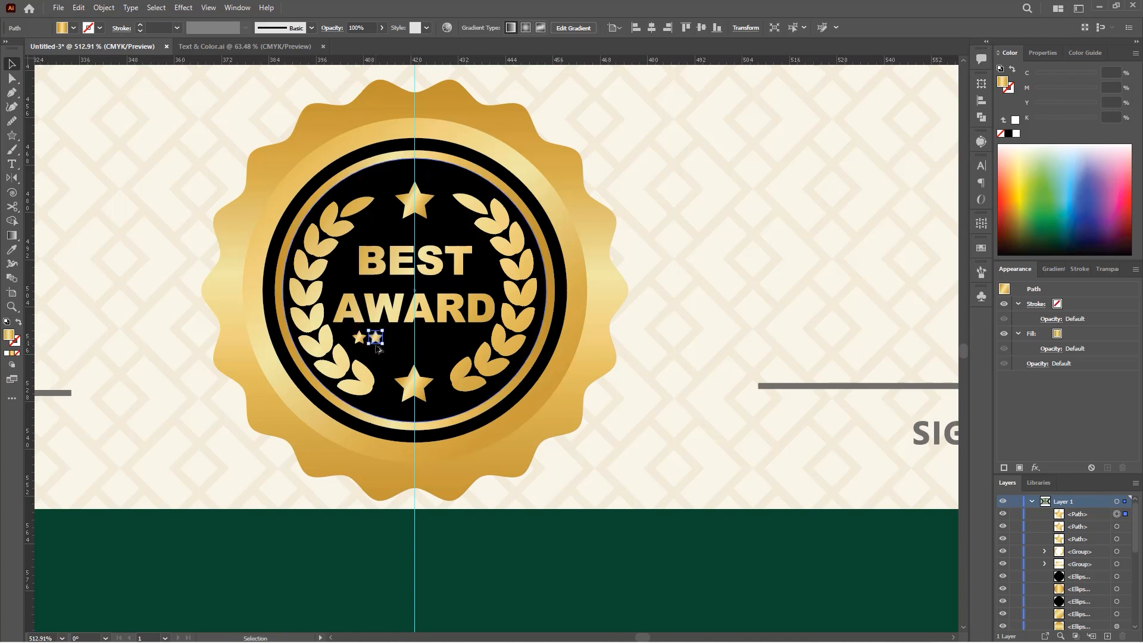
- Repeat the small star copy four times to make a row of six evenly spaced stars
{"action": "key", "text": "ctrl+d"}
{"action": "key", "text": "ctrl+d"}
{"action": "key", "text": "ctrl+d"}
{"action": "key", "text": "ctrl+d"}
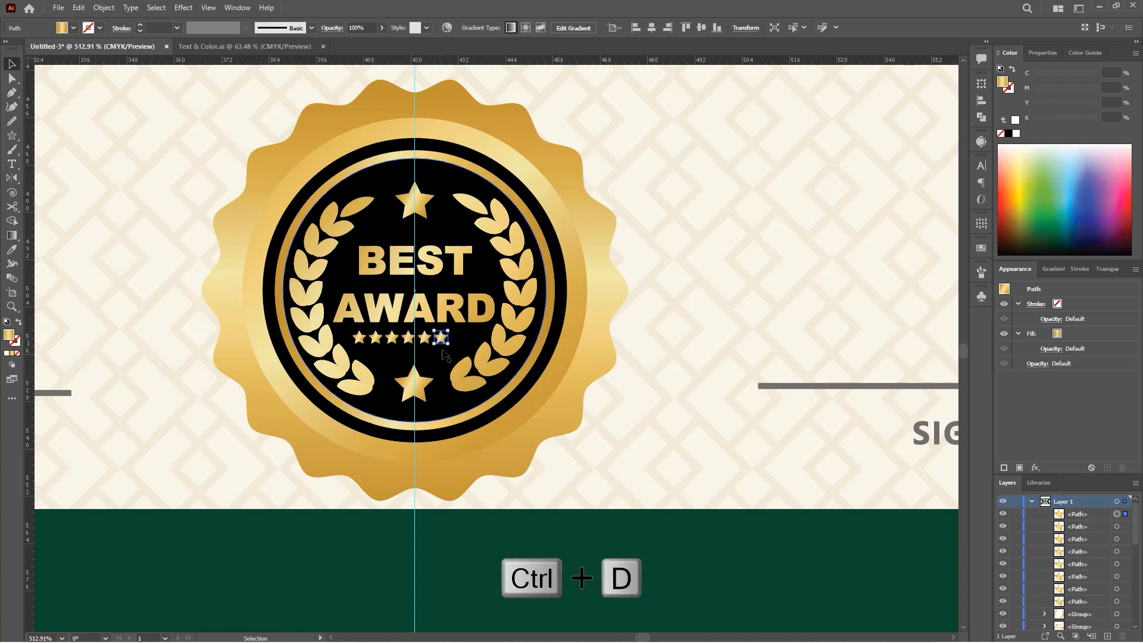
- Group the six small stars and centre the row horizontally under AWARD in the seal
{"action": "left_click", "coordinate": [424, 338], "text": "shift"}
{"action": "left_click", "coordinate": [408, 338], "text": "shift"}
{"action": "left_click", "coordinate": [392, 338], "text": "shift"}
{"action": "left_click_drag", "start_coordinate": [385, 337], "coordinate": [376, 334]}
{"action": "key", "text": "ctrl+z"}
{"action": "left_click", "coordinate": [375, 337], "text": "shift"}
{"action": "left_click", "coordinate": [359, 338], "text": "shift"}
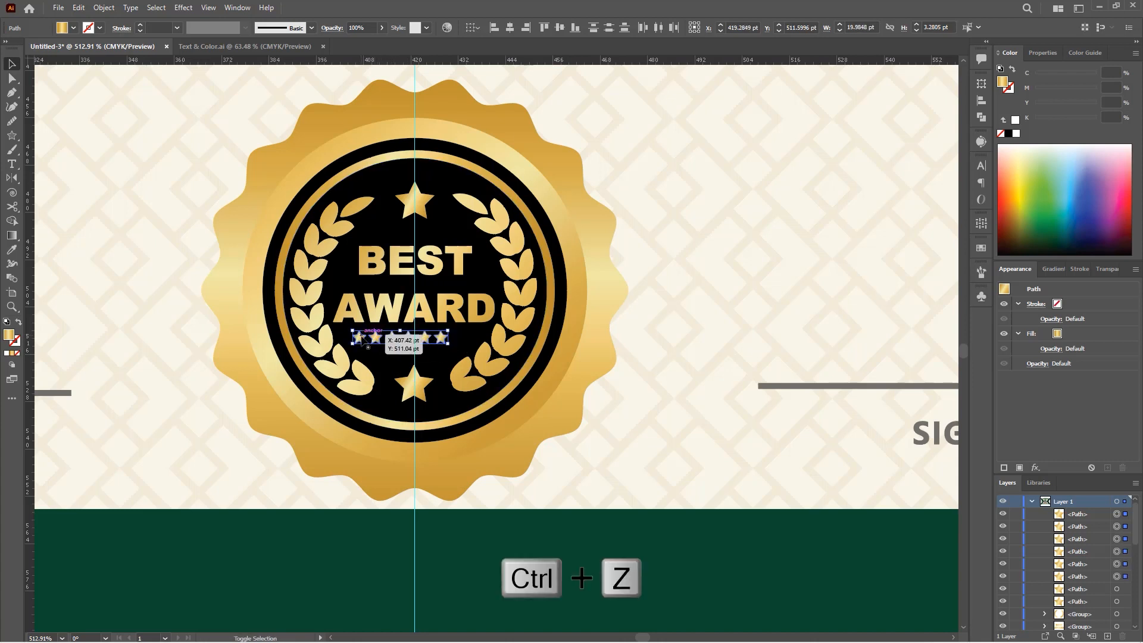
{"action": "key", "text": "ctrl+g"}
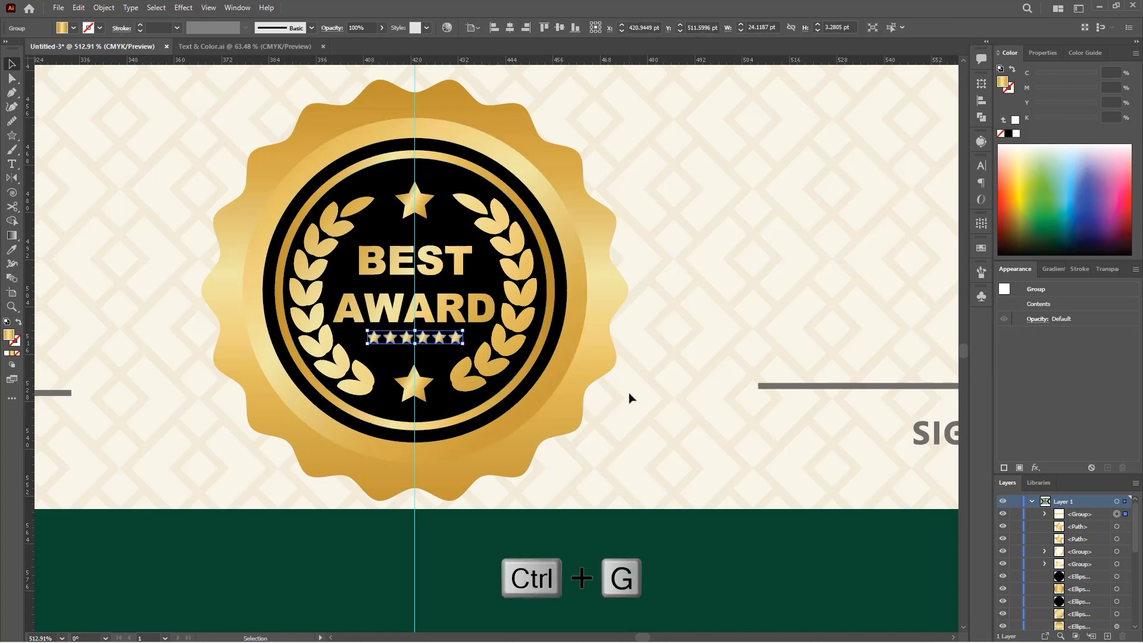
{"action": "left_click", "coordinate": [631, 397]}
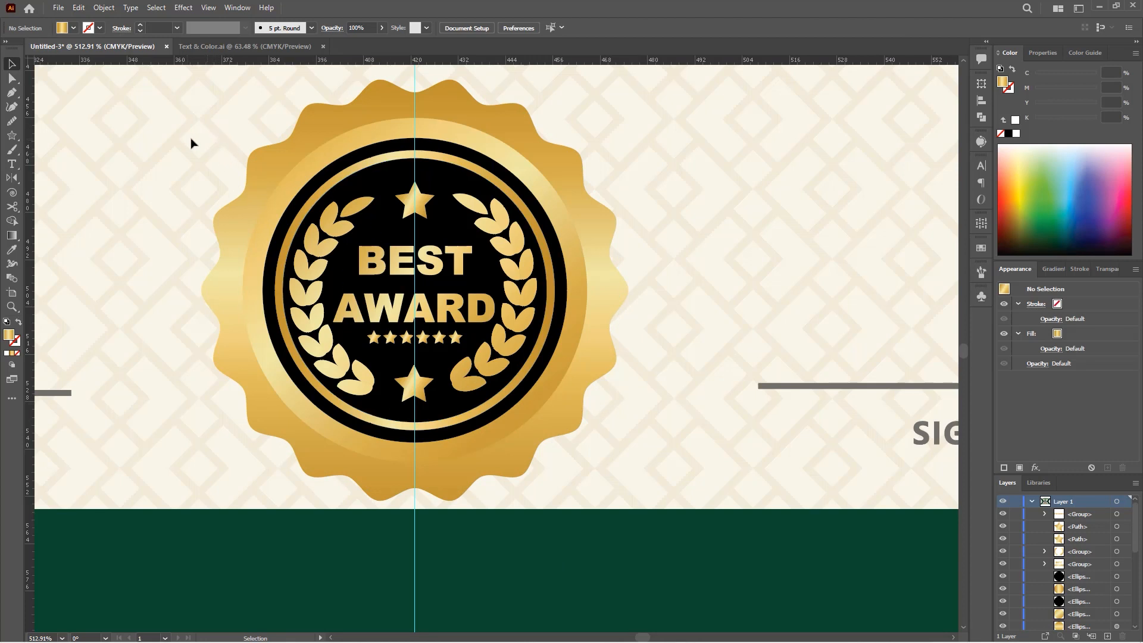
- Delete the vertical guide through the seal and group all of the seal's artwork
{"action": "left_click", "coordinate": [414, 514]}
{"action": "key", "text": "Delete"}
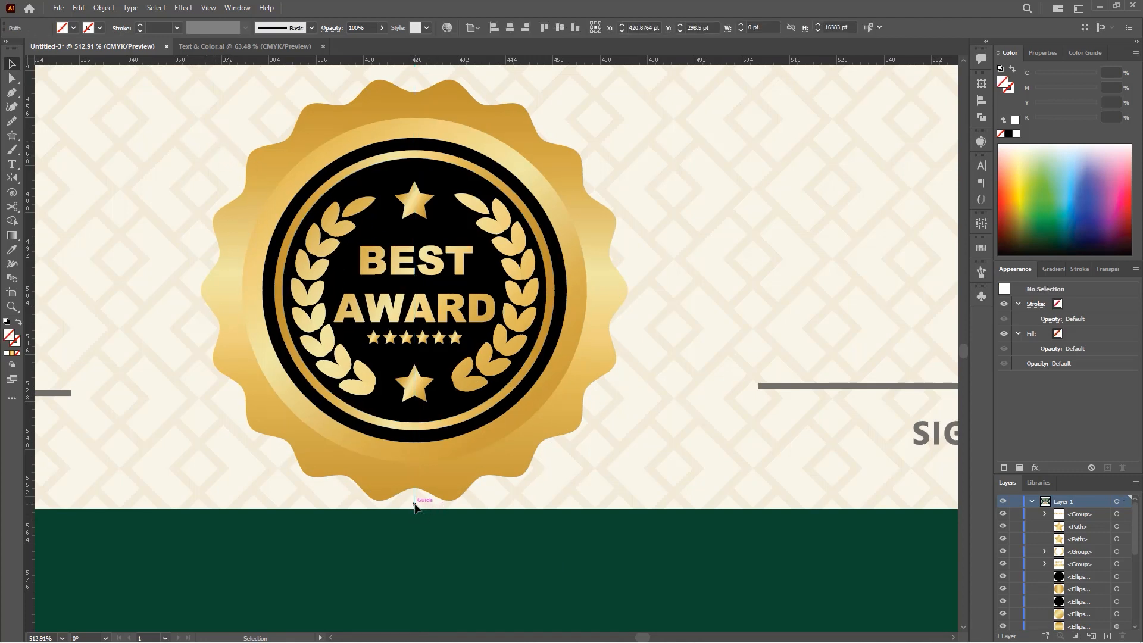
{"action": "left_click_drag", "start_coordinate": [288, 106], "coordinate": [610, 438]}
{"action": "key", "text": "ctrl+g"}
- Nudge the seal slightly upward between DATE and SIGNATURE and centre it horizontally on the certificate
{"action": "key", "text": "z"}
{"action": "left_click_drag", "start_coordinate": [590, 386], "coordinate": [365, 375]}
{"action": "left_click_drag", "start_coordinate": [618, 273], "coordinate": [520, 393]}
{"action": "left_click_drag", "start_coordinate": [520, 395], "coordinate": [442, 396]}
{"action": "left_click_drag", "start_coordinate": [479, 359], "coordinate": [505, 377]}
{"action": "key", "text": "v"}
{"action": "left_click_drag", "start_coordinate": [469, 456], "coordinate": [469, 452]}
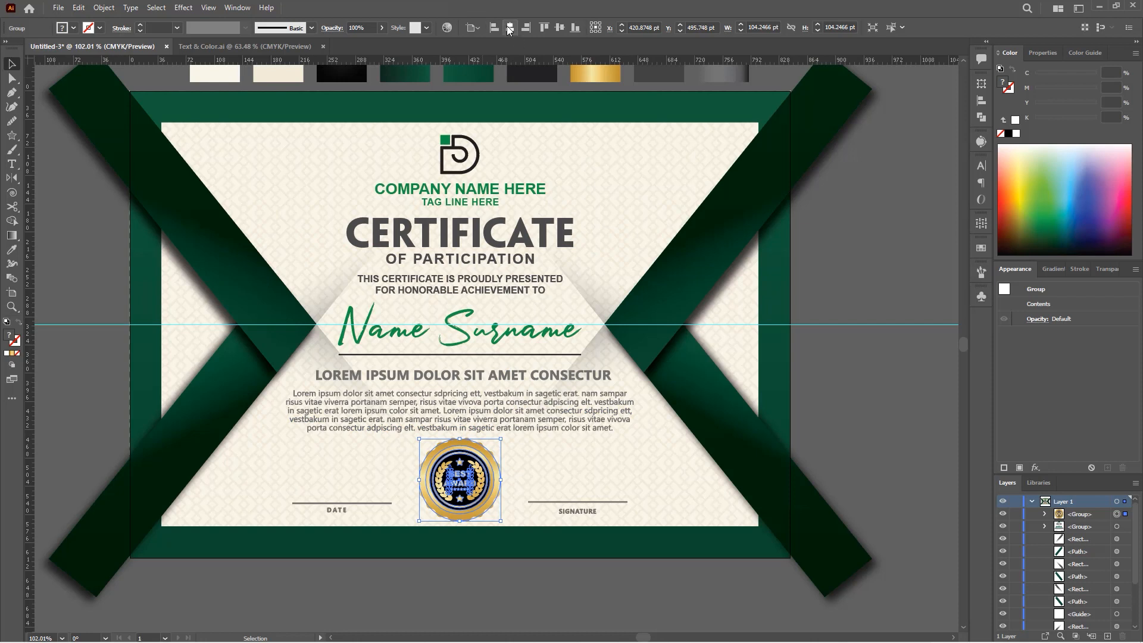
- Apply a Drop Shadow effect to the grouped seal
{"action": "left_click", "coordinate": [1036, 468]}
{"action": "mouse_move", "coordinate": [1053, 278]}
{"action": "left_click", "coordinate": [970, 277]}
{"action": "left_click", "coordinate": [979, 402]}
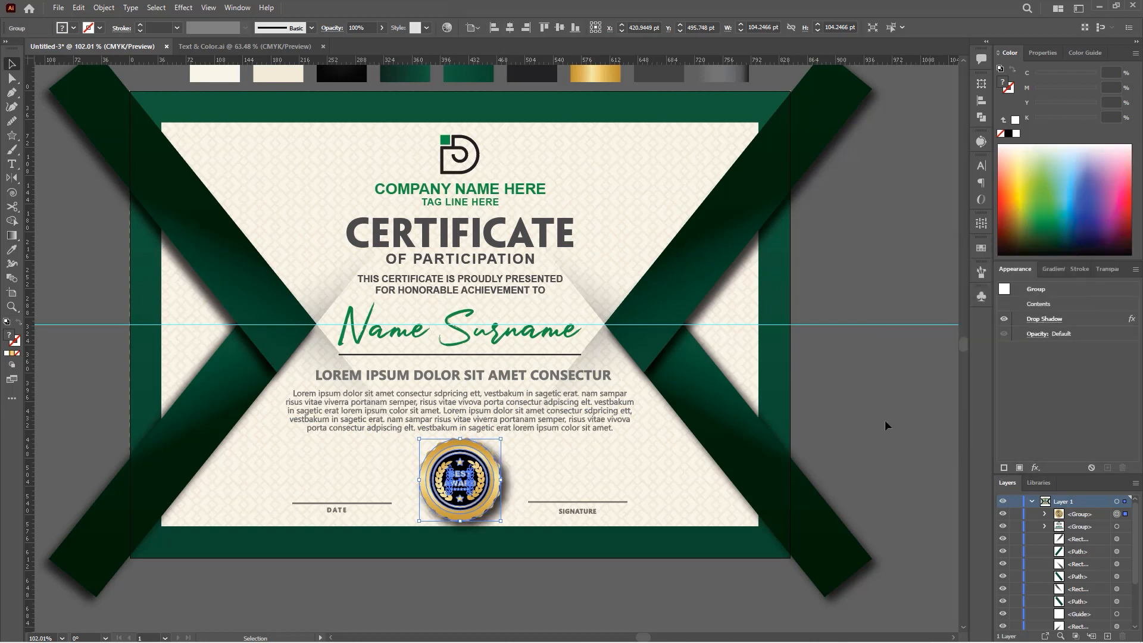
{"action": "left_click", "coordinate": [869, 425]}
- Preview the certificate cropped to the artboard in Trim View, and return to the untrimmed view
{"action": "left_click", "coordinate": [208, 8]}
{"action": "left_click", "coordinate": [233, 78]}
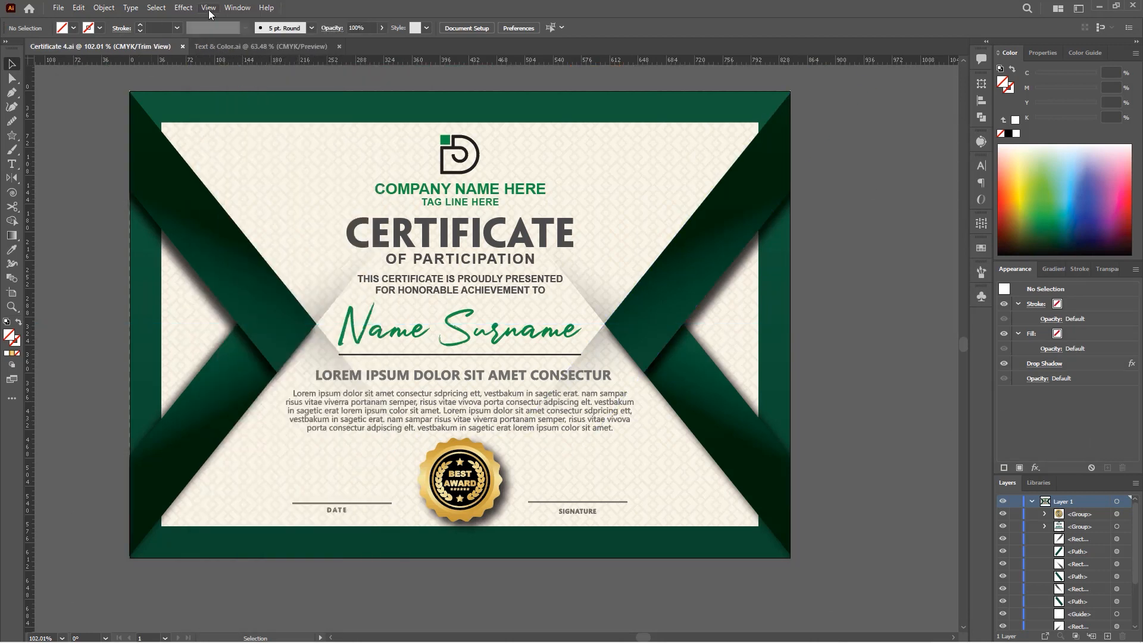
{"action": "left_click", "coordinate": [209, 8]}
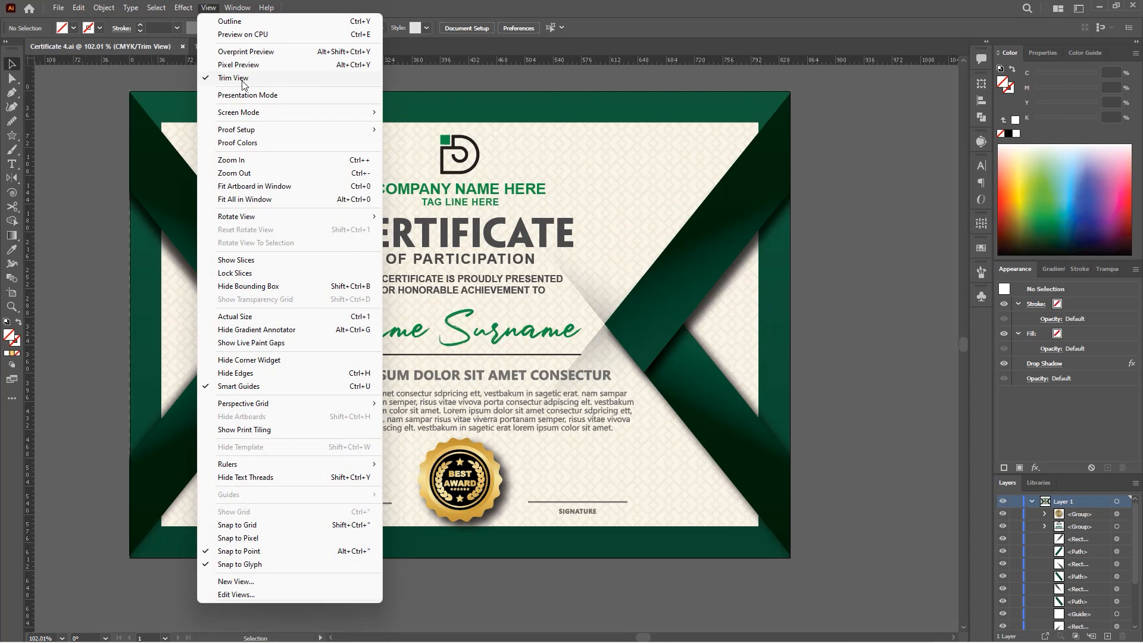
{"action": "left_click", "coordinate": [233, 78]}
- Draw a rectangle exactly covering the artboard, fitting its edges to the artboard's, and select the horizontal guide
{"action": "left_click_drag", "start_coordinate": [11, 135], "coordinate": [30, 141]}
{"action": "left_click_drag", "start_coordinate": [129, 91], "coordinate": [789, 557]}
{"action": "left_click_drag", "start_coordinate": [460, 556], "coordinate": [460, 557]}
{"action": "left_click_drag", "start_coordinate": [128, 325], "coordinate": [129, 324]}
{"action": "key", "text": "v"}
{"action": "left_click", "coordinate": [87, 370]}
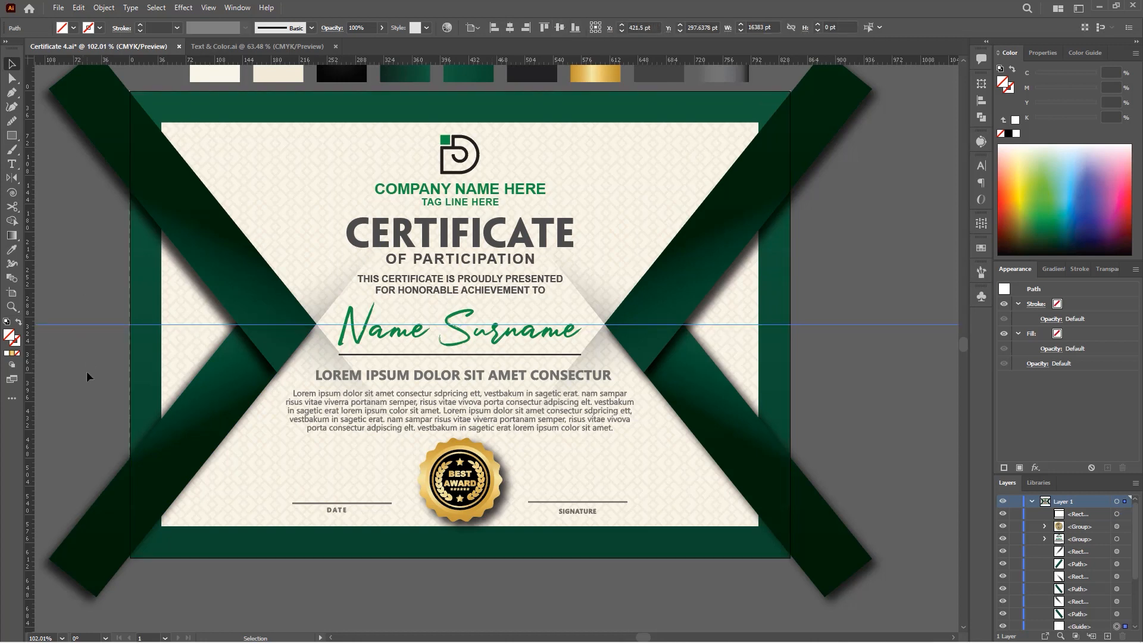
- Select all the certificate artwork and make a clipping mask with the artboard-sized rectangle
{"action": "left_click_drag", "start_coordinate": [53, 126], "coordinate": [852, 578]}
{"action": "right_click", "coordinate": [443, 214]}
{"action": "left_click", "coordinate": [505, 341]}
{"action": "left_click", "coordinate": [850, 262]}
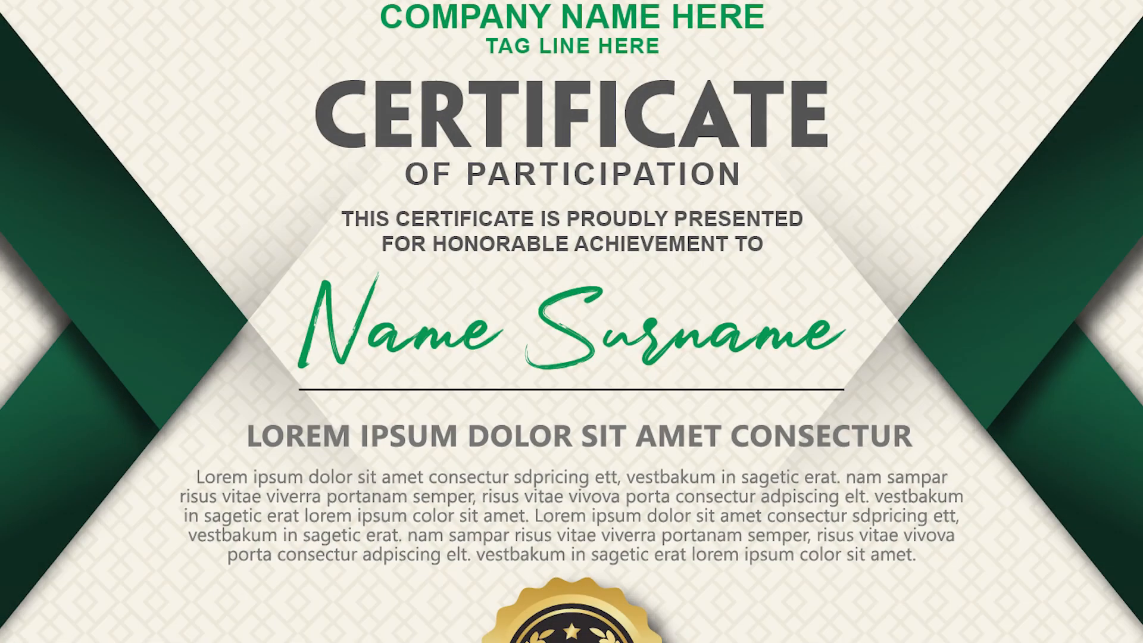